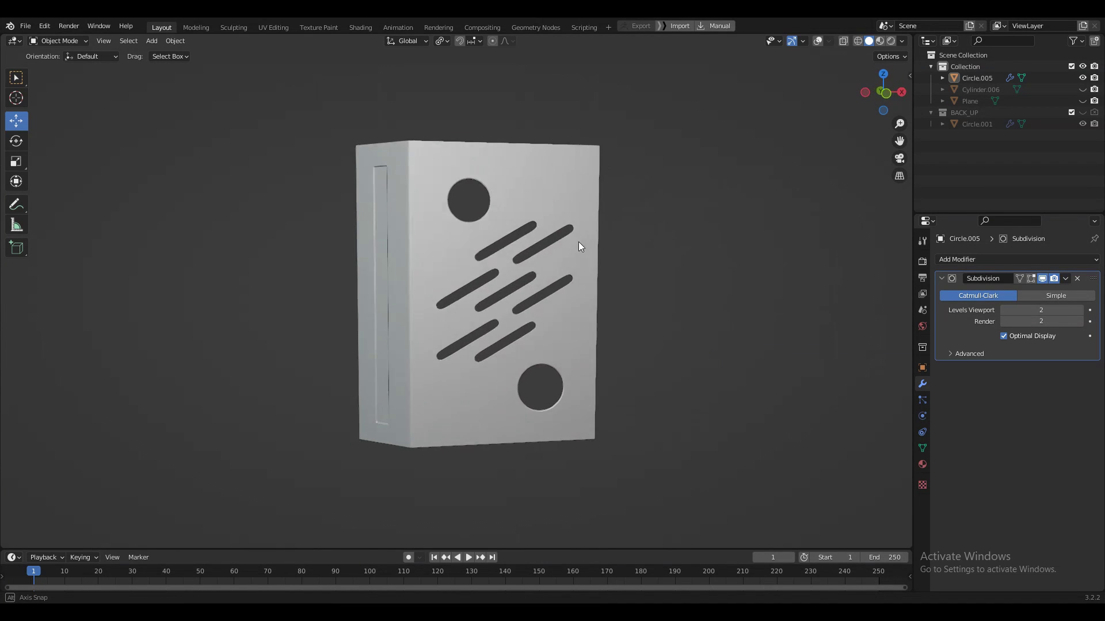
- Turn on the viewport overlays and orbit around the finished panel to examine its wireframe topology
click(817, 41)
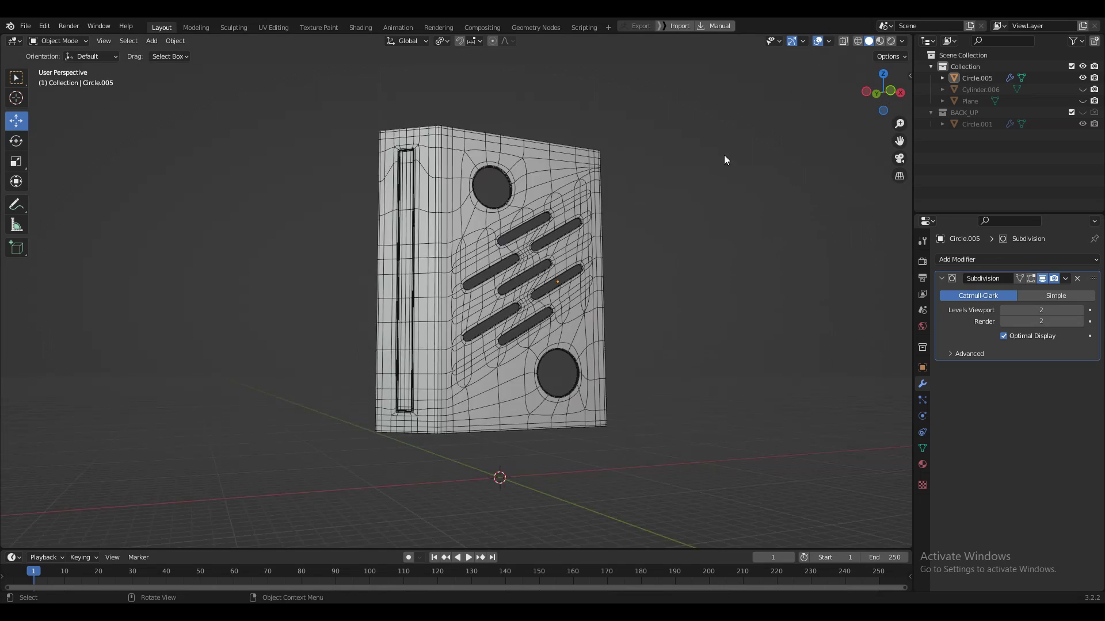
middle_drag(723, 156, 713, 180)
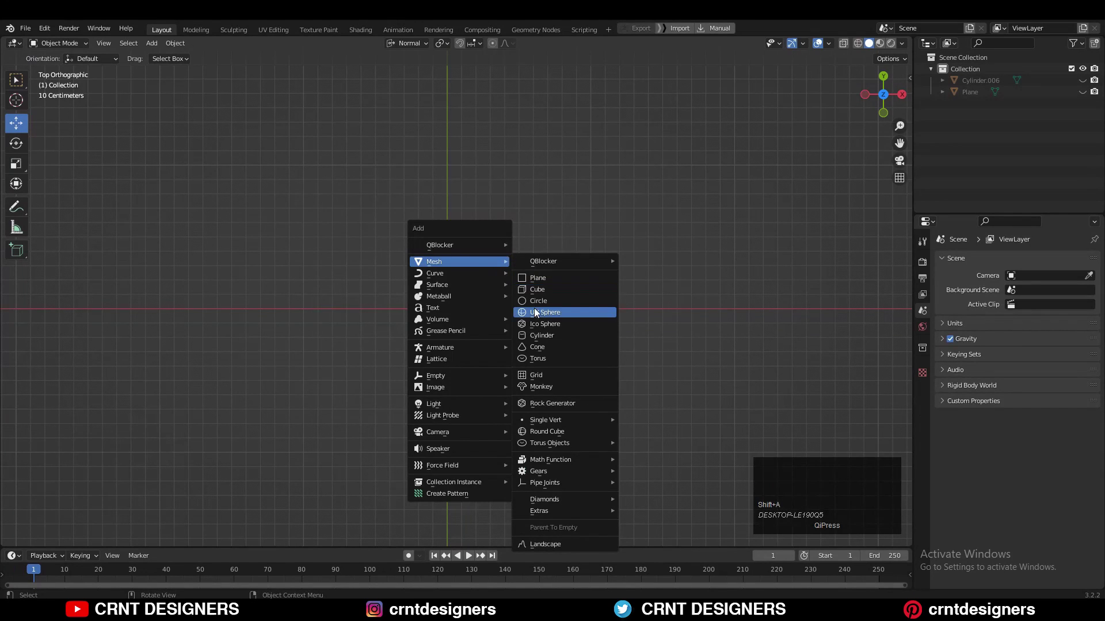
- Add an eight-vertex circle at the origin and fill it with a face in Edit Mode
click(533, 301)
text(8)
key(Return)
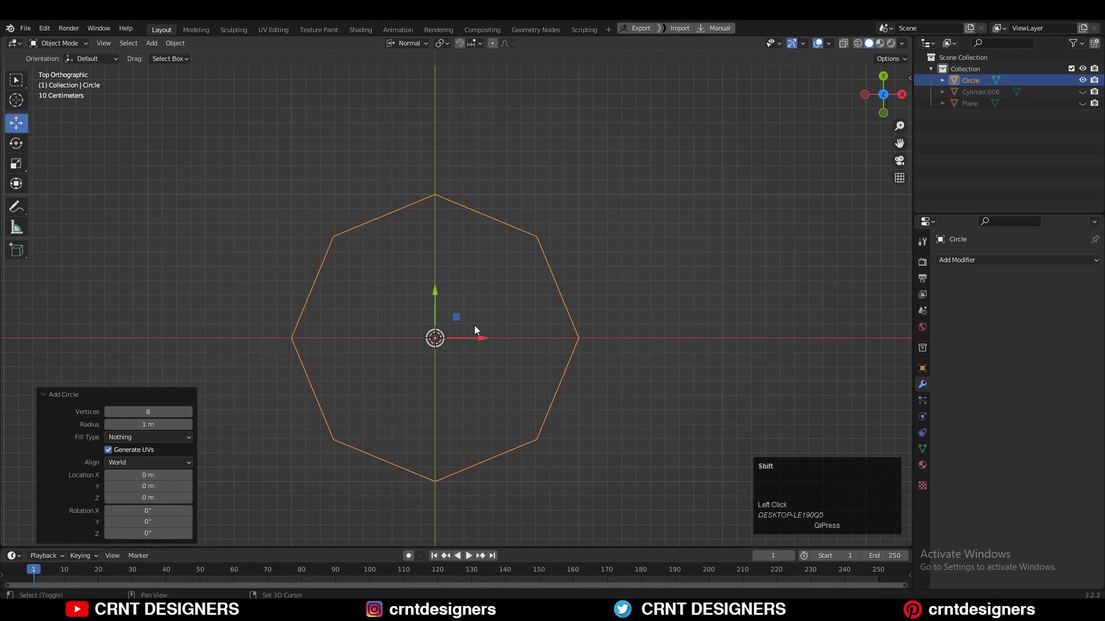
key(Tab)
key(k)
key(f)
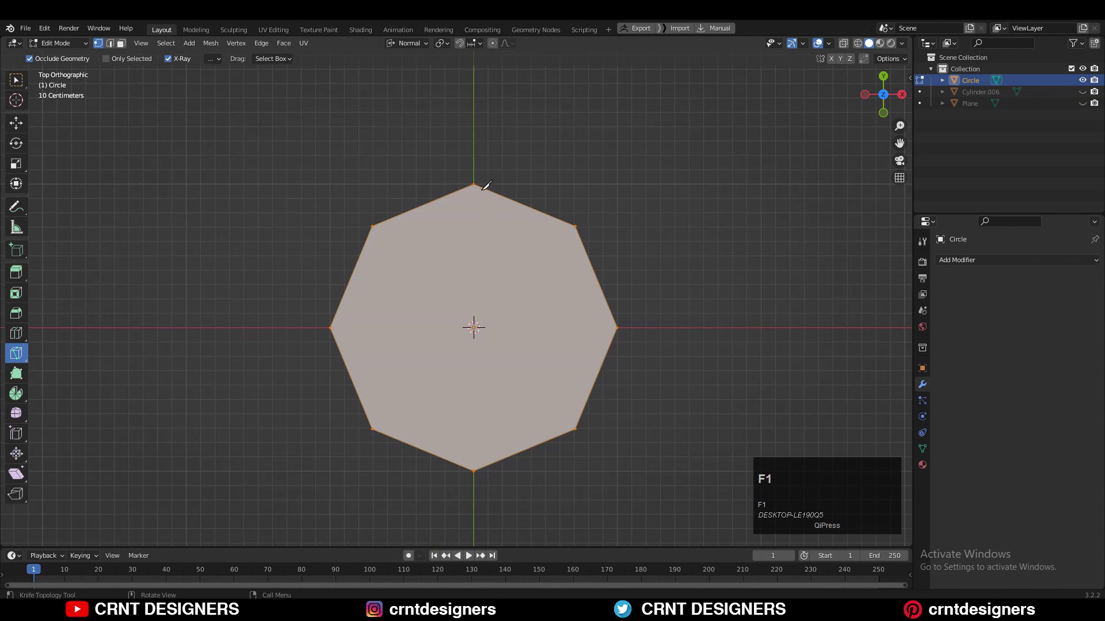
- Cut the octagon vertically through its centre, bevel the cut edge about 0.036 m wide, and add a loop cut down the strip's middle
click(482, 186)
key(space)
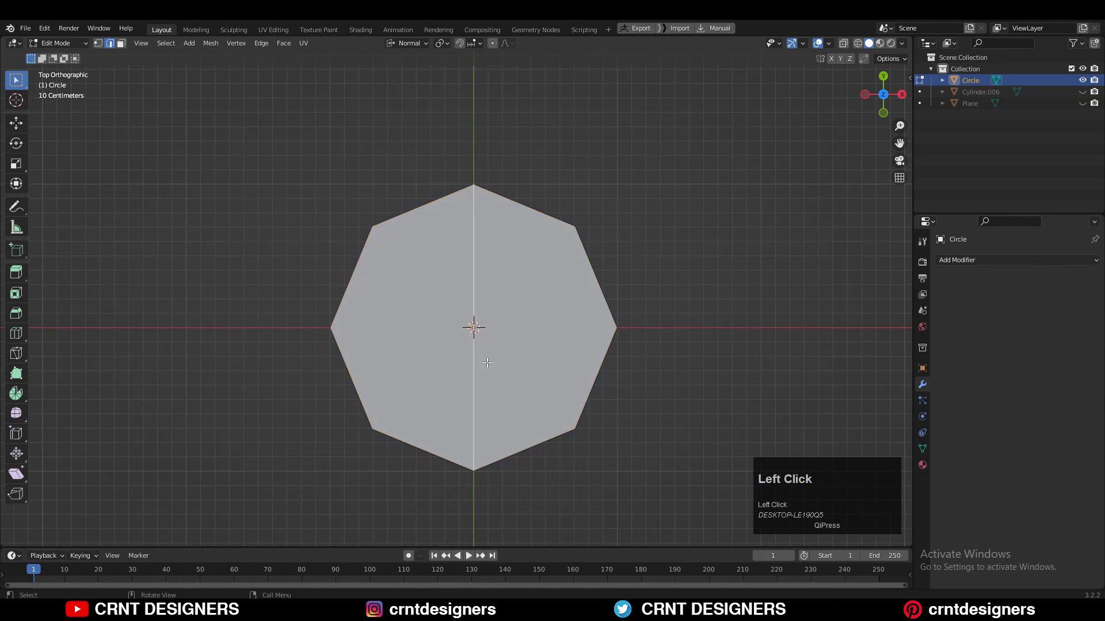
scroll(487, 362, down, 3)
key(ctrl+b)
click(480, 356)
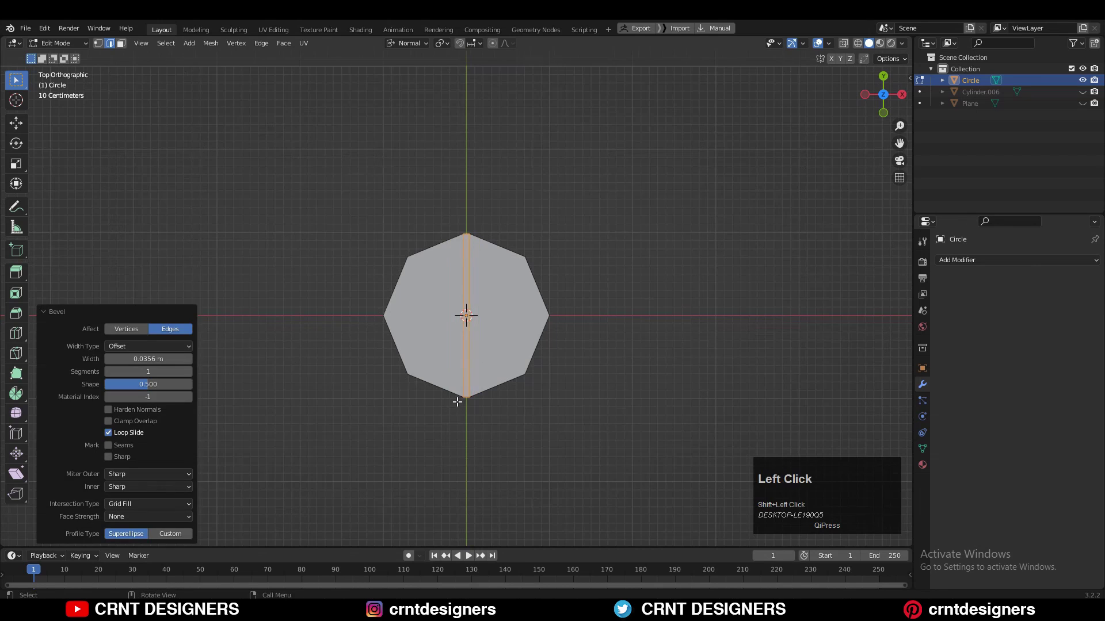
scroll(474, 324, up, 3)
right_click(473, 323)
key(1)
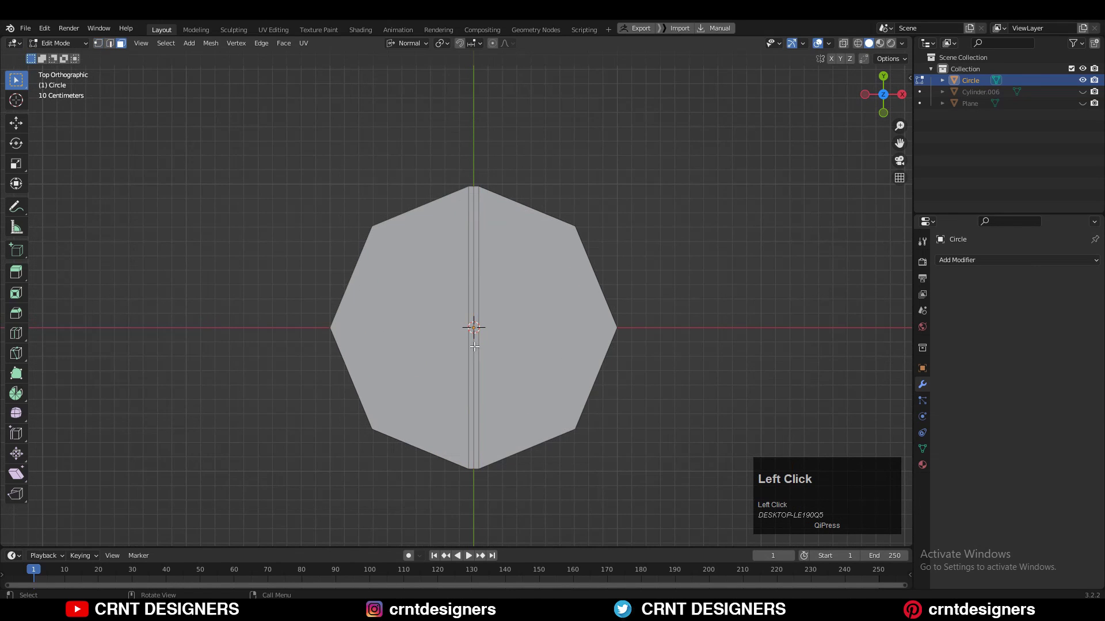
- Move the octagon's left half far outward along negative X to stretch the shape into a long slot
click(474, 347)
click(409, 322)
click(16, 126)
scroll(187, 217, down, 4)
ctrl+drag(460, 313, 123, 322)
- Set the transform orientation to Global and symmetrize the whole mesh so both ends extend equally along X
key(a)
click(412, 43)
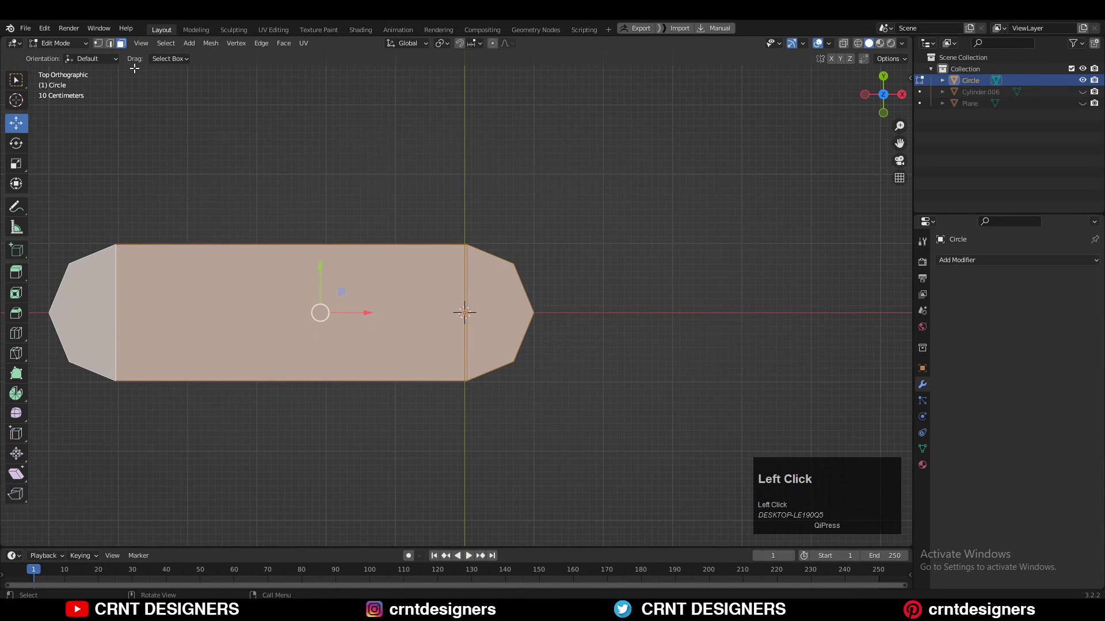
click(211, 43)
click(242, 219)
click(259, 222)
scroll(592, 266, down, 5)
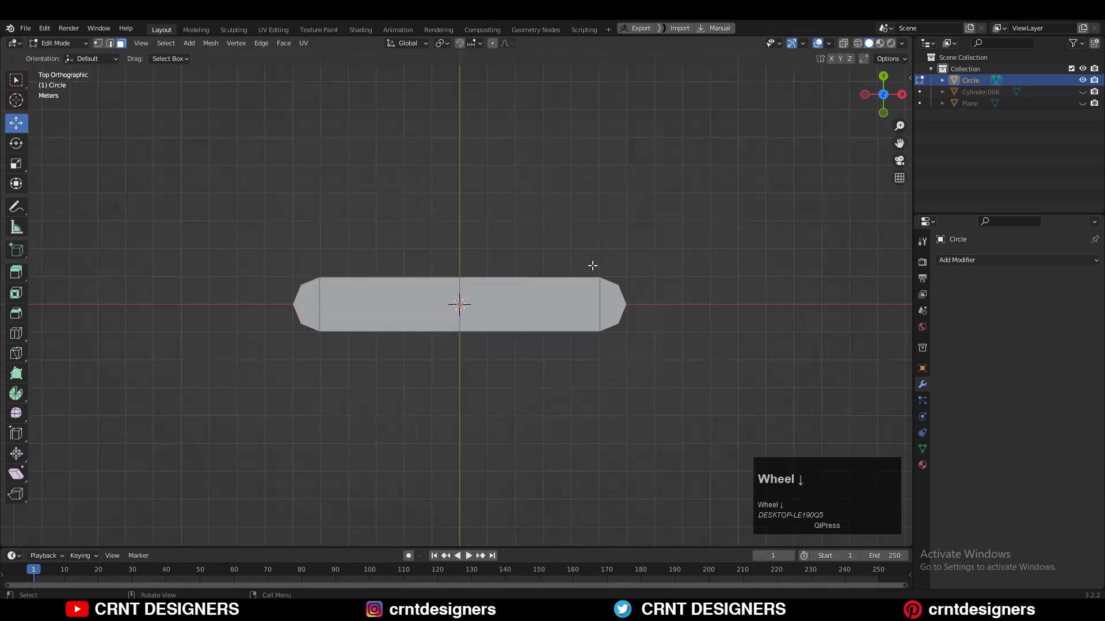
- Scale the slot shape down in Object Mode and apply its scale
key(Tab)
key(s)
click(575, 294)
key(Tab)
scroll(734, 278, up, 5)
click(663, 342)
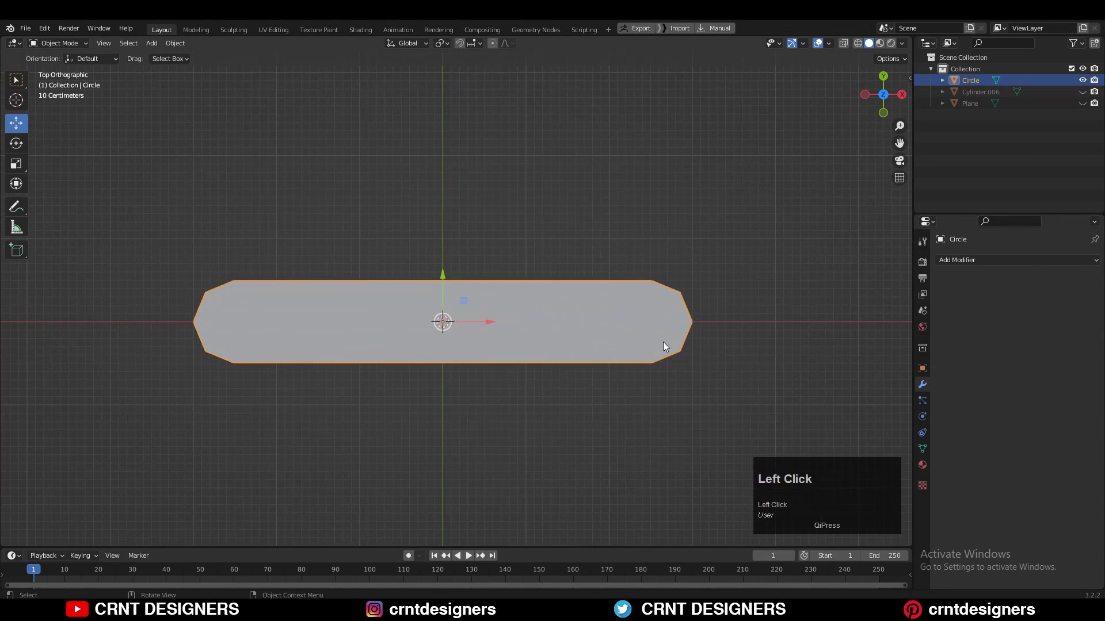
key(ctrl+a)
click(663, 342)
- Inset the slot's faces together by about 0.09 m to create a border around its outline
key(Tab)
key(i)
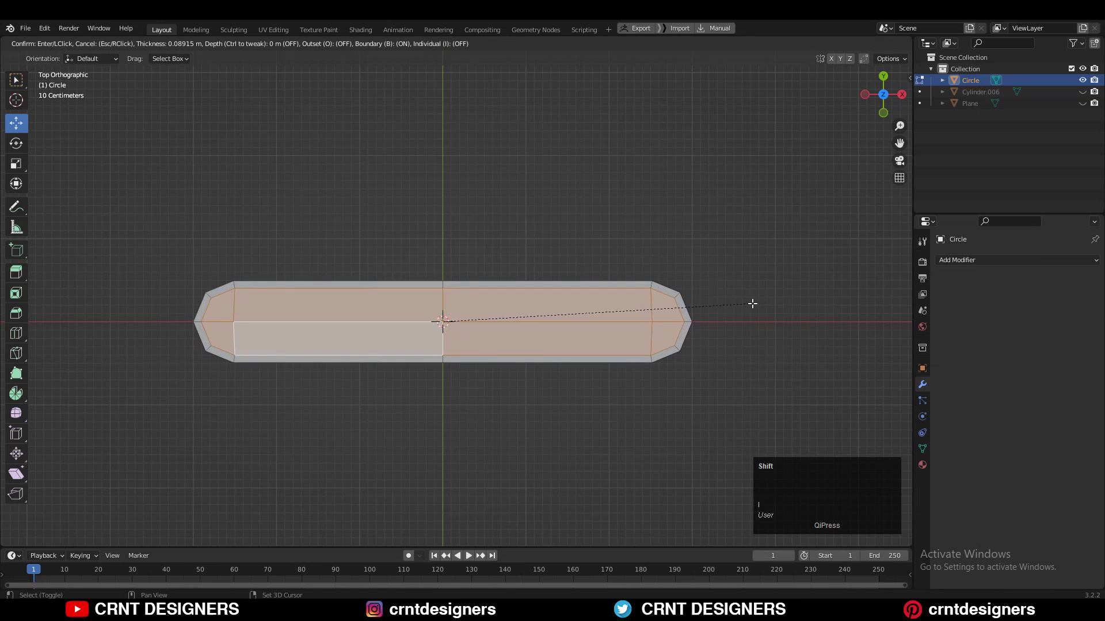
click(752, 303)
middle_click(320, 451)
- Rotate the slot object by -30 degrees in the top view
key(Tab)
key(r)
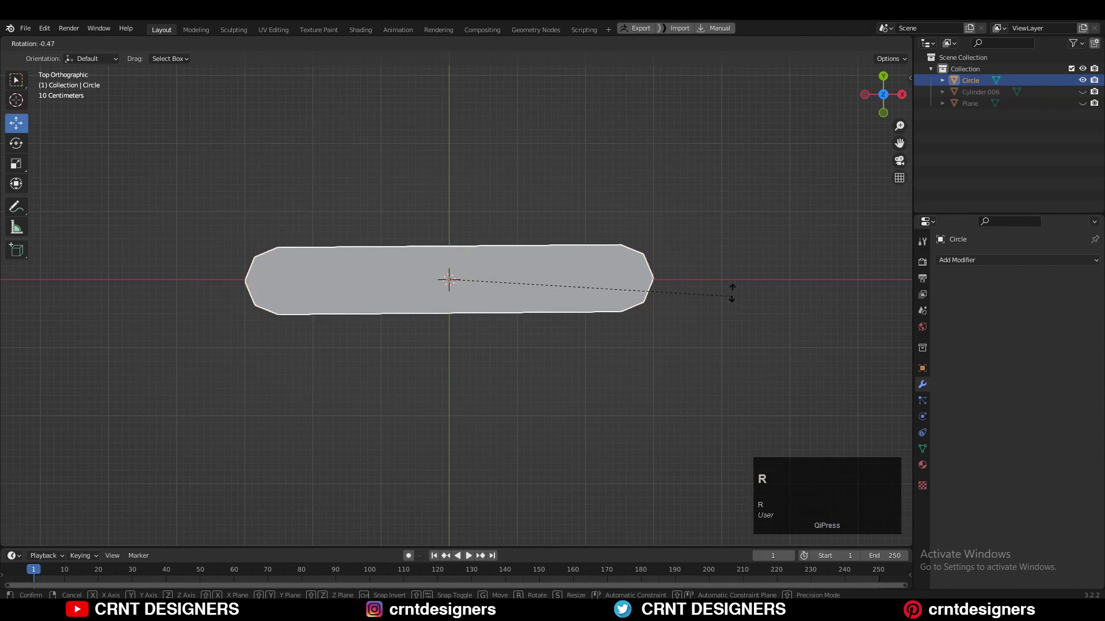
key(ctrl)
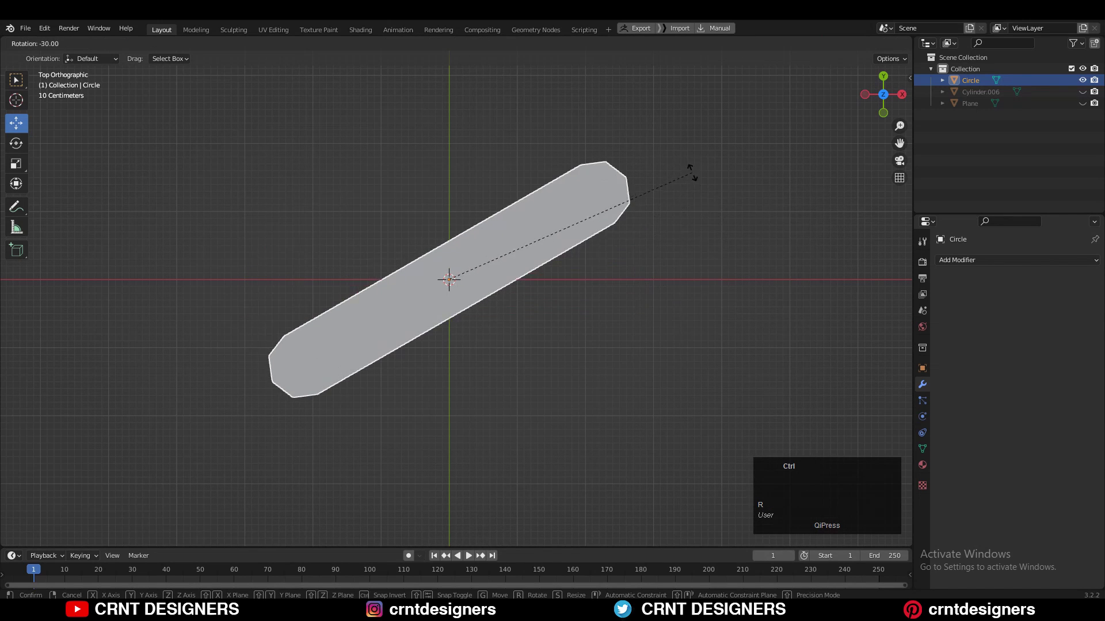
click(692, 176)
- Duplicate the slanted slot twice, placing one copy below and one above the original along Y
scroll(508, 282, down, 2)
shift+middle_drag(508, 281, 468, 203)
key(shift+d)
right_click(464, 202)
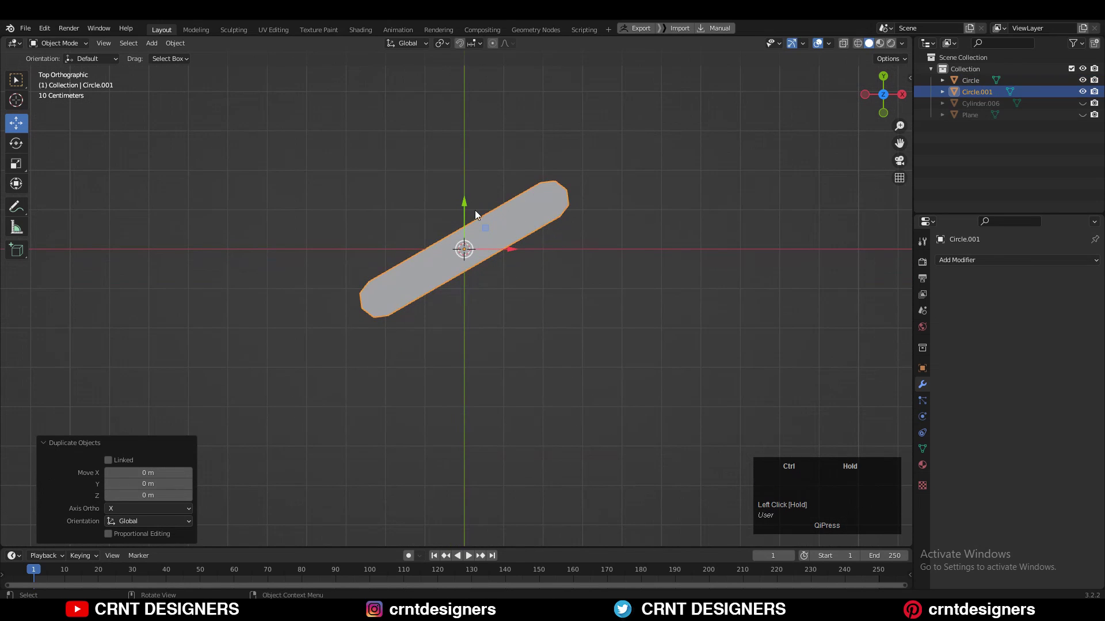
drag(467, 209, 468, 288)
click(463, 266)
shift+middle_drag(463, 266, 451, 349)
key(shift+d)
right_click(450, 244)
drag(453, 296, 459, 214)
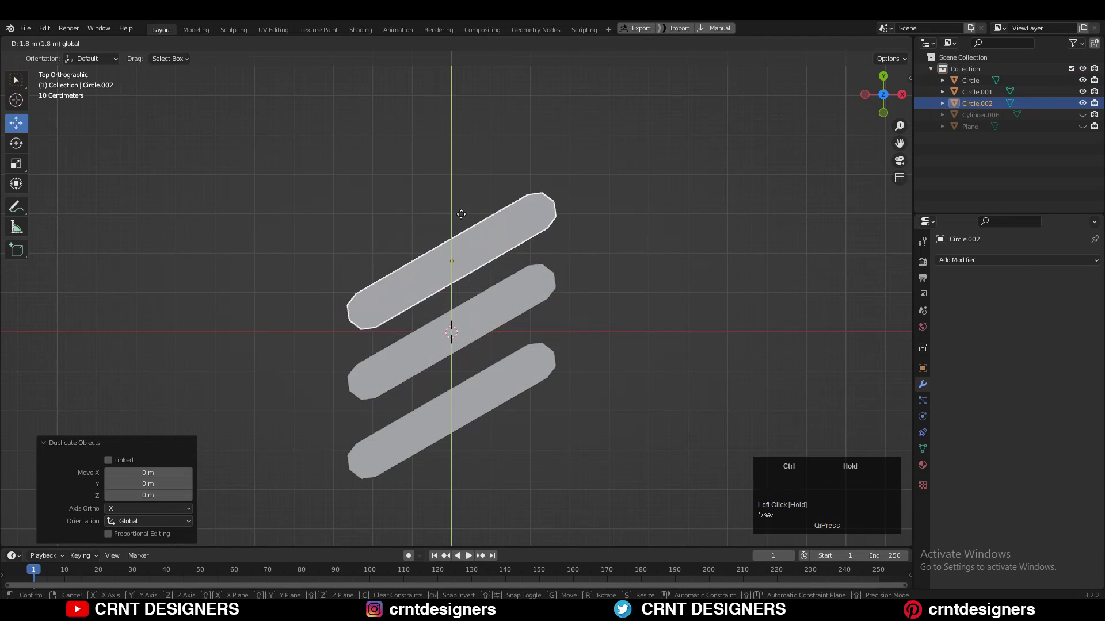
- Duplicate the outer slots along Y, adding one copy above the top slot and one 2 m below the bottom slot
shift+middle_drag(460, 210, 452, 298)
key(shift+d)
ctrl+drag(452, 222, 453, 206)
shift+middle_drag(449, 461, 451, 314)
click(452, 320)
key(shift+d)
right_click(450, 305)
ctrl+drag(444, 301, 446, 376)
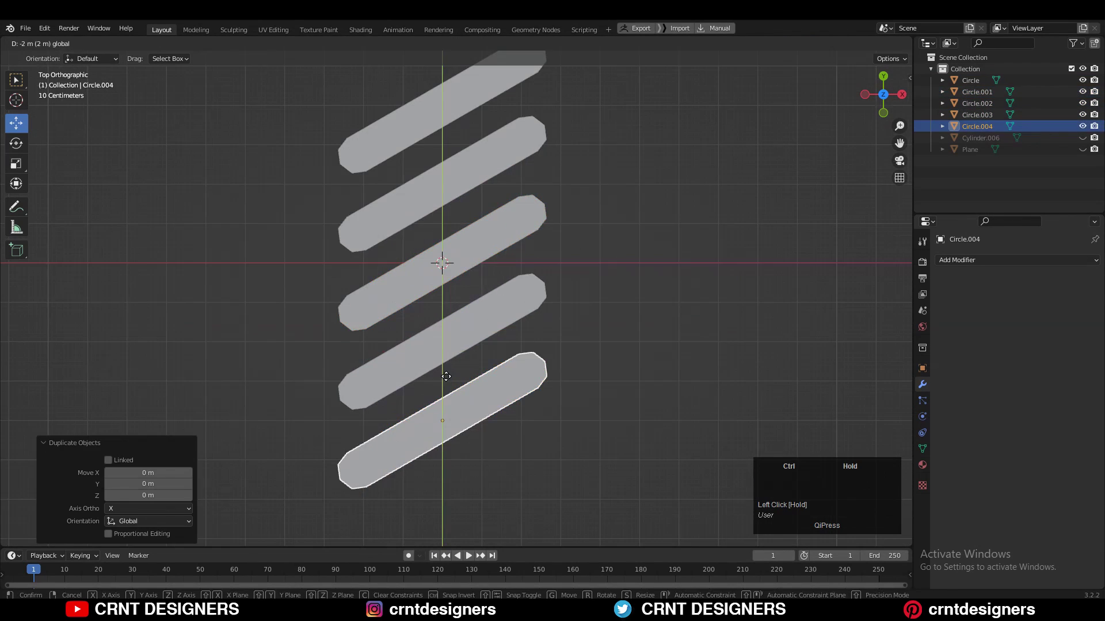
click(447, 380)
- Duplicate the second and fourth slots and slide the copies up and right along their own X axis using Normal orientation
shift+middle_drag(555, 271, 548, 345)
click(465, 257)
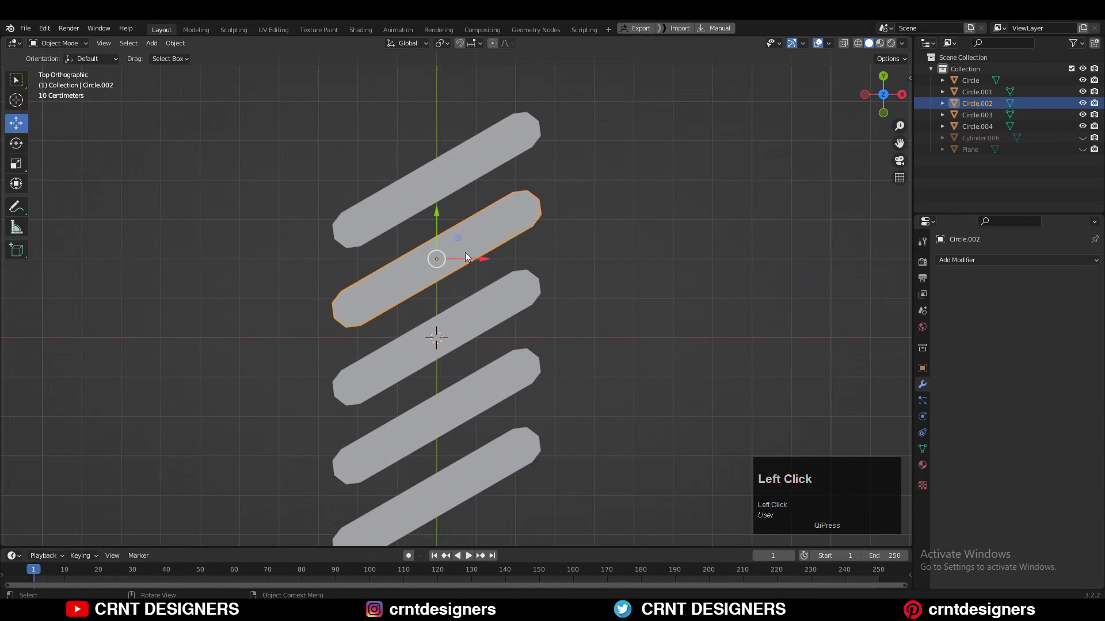
shift+click(444, 404)
scroll(506, 312, down, 2)
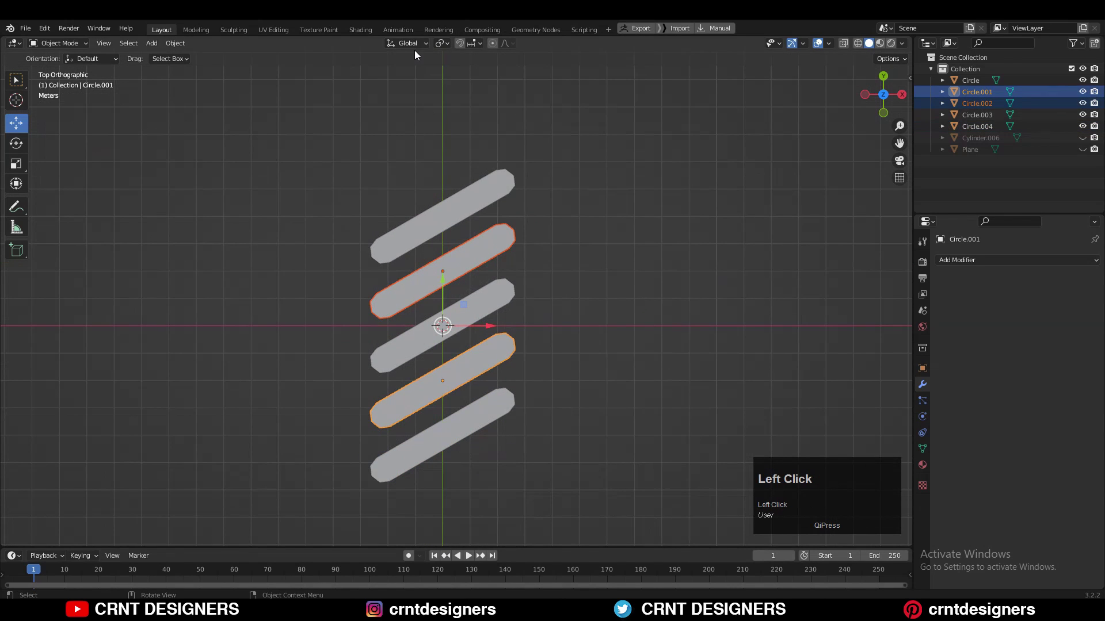
click(414, 44)
click(407, 106)
key(shift+d)
right_click(492, 302)
ctrl+drag(493, 302, 564, 249)
- Slide the original second and fourth slots the opposite way along their own X, and offset the right-hand pair by 0.5 m
click(401, 292)
shift+click(444, 377)
ctrl+drag(481, 304, 381, 370)
scroll(431, 360, down, 1)
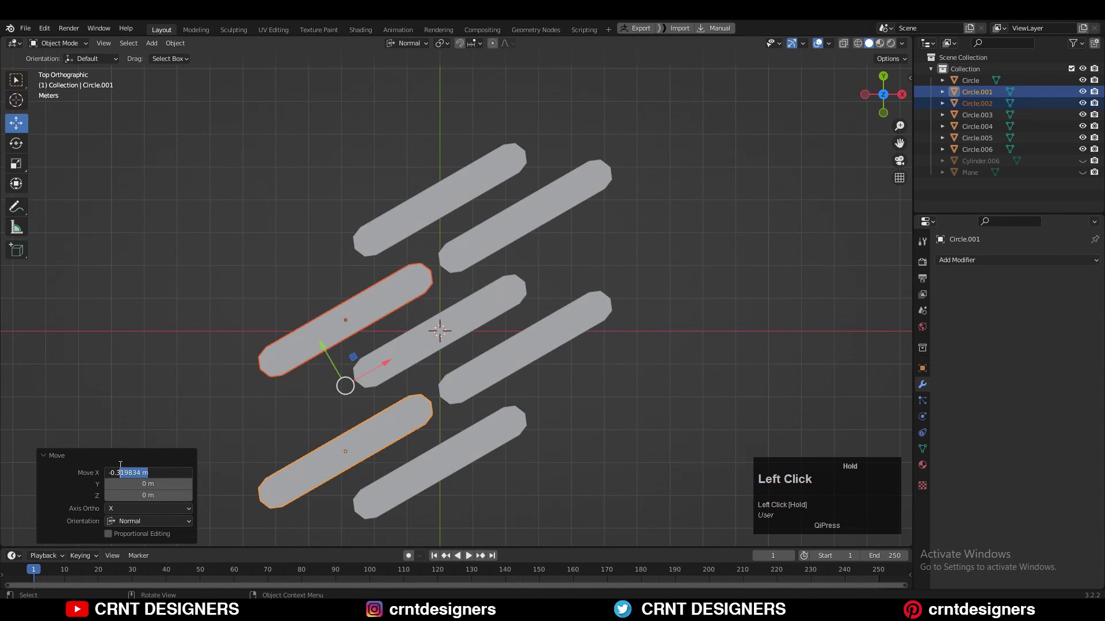
key(Return)
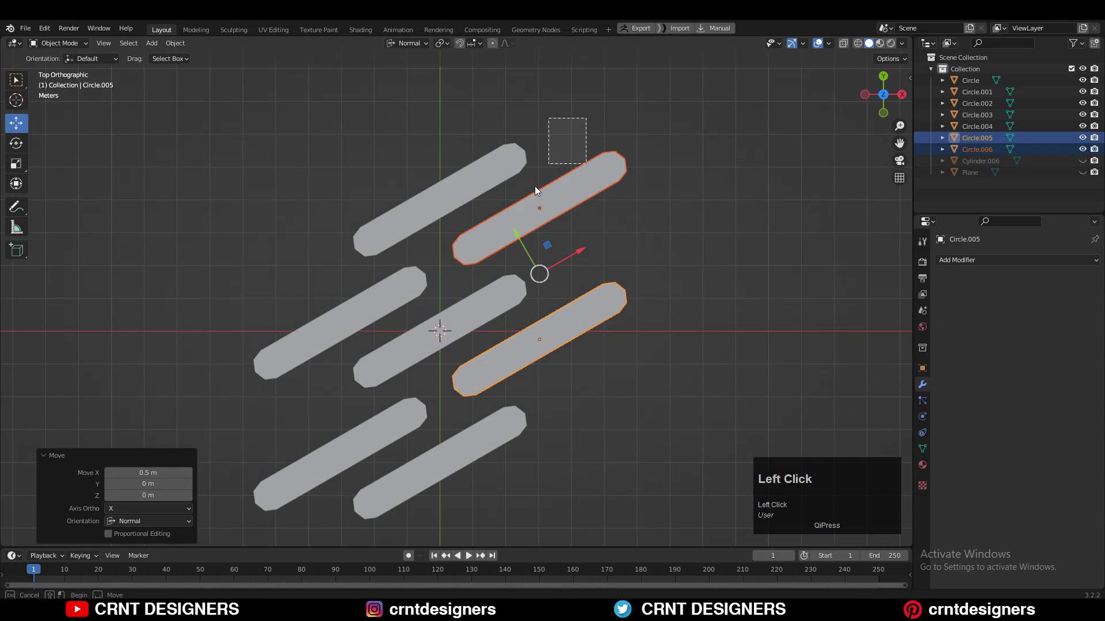
- Join all seven slots into a single object and open its mesh in Edit Mode
drag(534, 190, 352, 466)
right_click(478, 257)
click(479, 259)
key(Tab)
click(616, 237)
- Fill bridging faces between the facing ends of the left and right slots in both diagonal rows
shift+middle_drag(478, 293, 475, 324)
scroll(476, 324, up, 2)
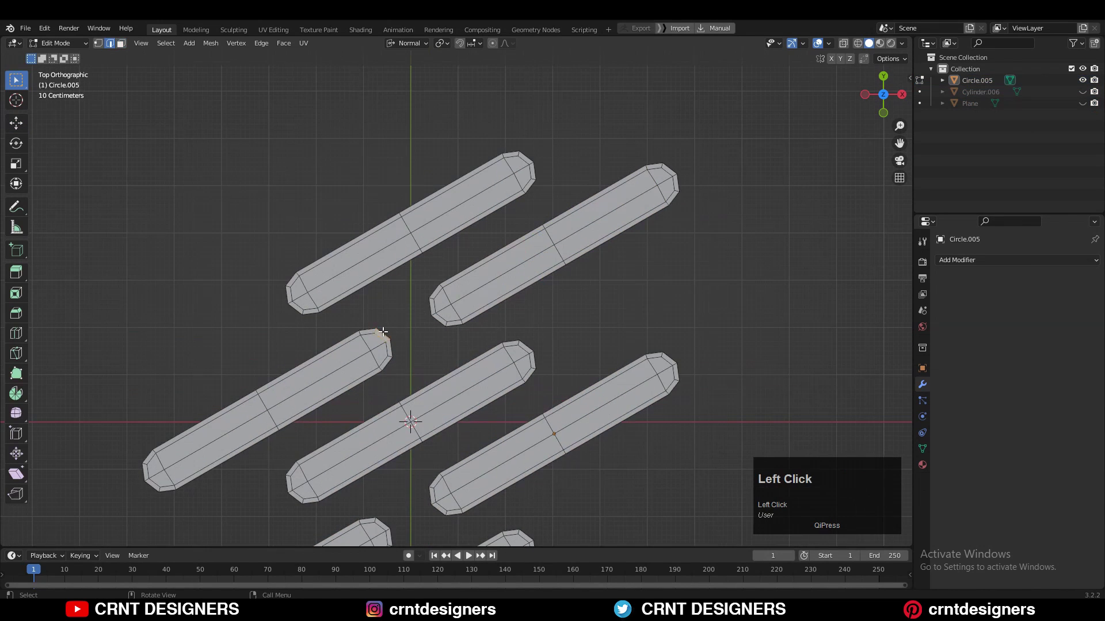
scroll(397, 323, up, 2)
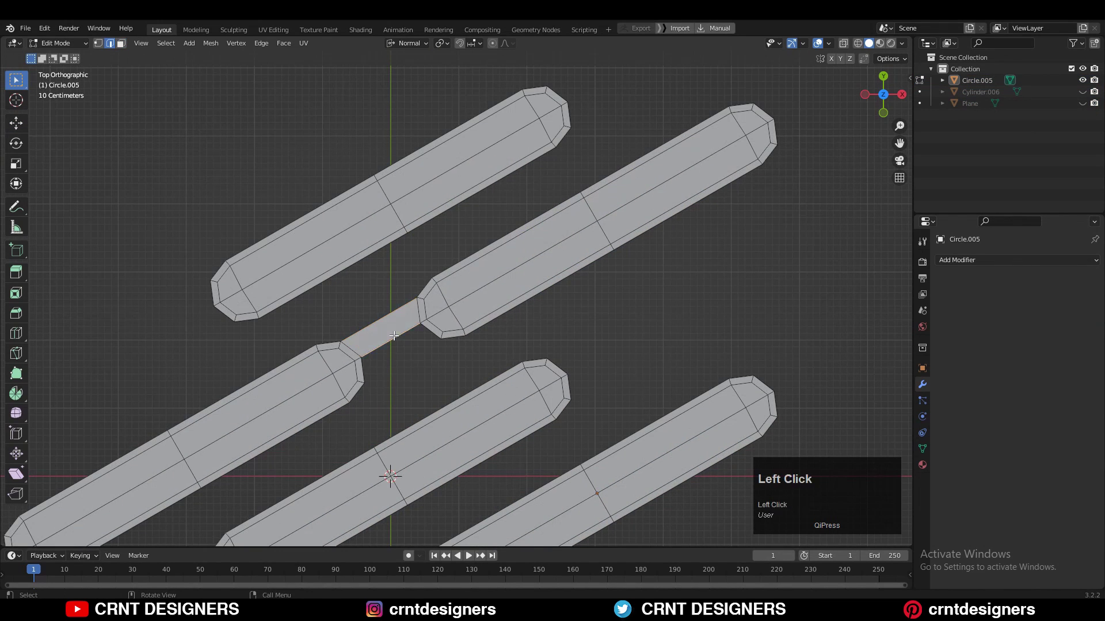
scroll(394, 335, down, 2)
scroll(450, 262, up, 2)
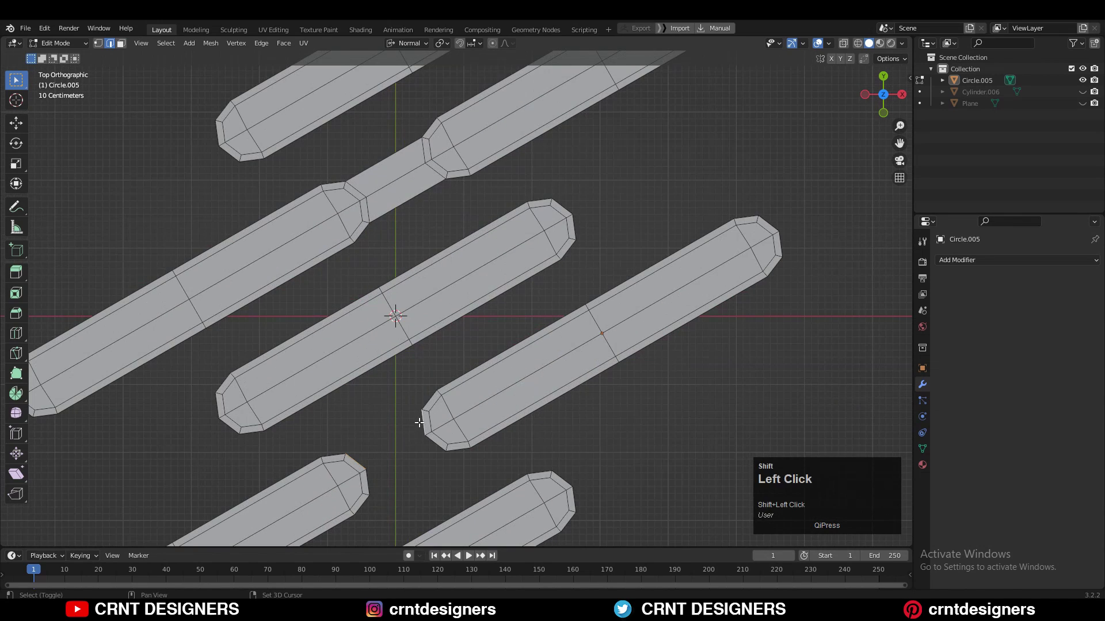
key(f)
scroll(408, 461, down, 2)
shift+middle_drag(408, 345, 407, 424)
- Inset the inner faces of all seven slots slightly and delete the inset faces to open the slots
key(3)
click(271, 251)
ctrl+shift+click(534, 112)
shift+middle_drag(356, 357, 458, 244)
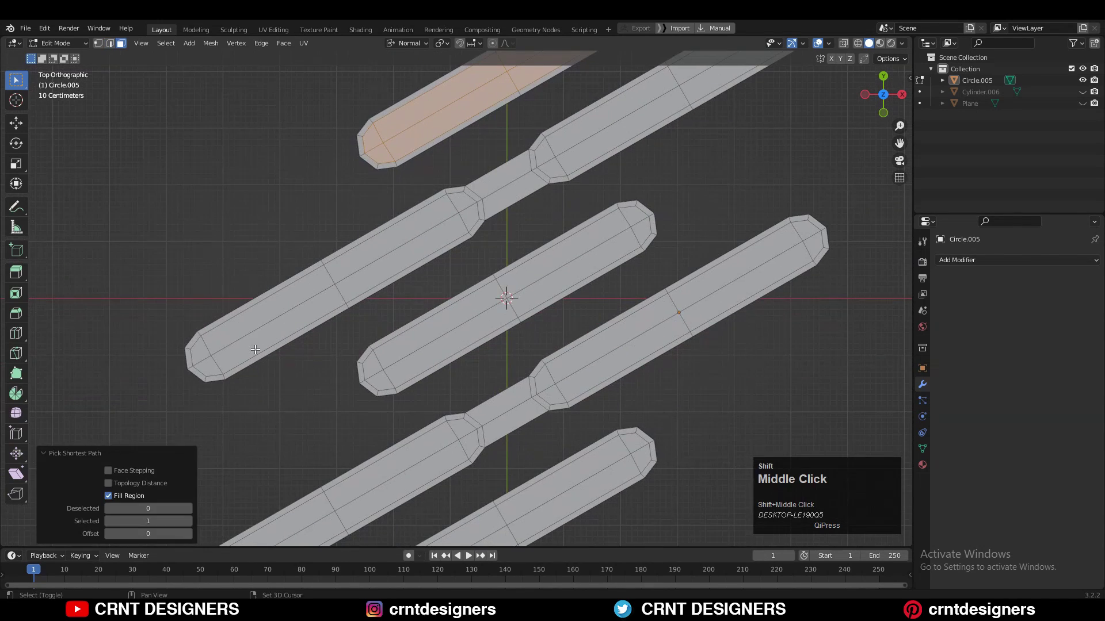
shift+click(199, 352)
ctrl+shift+click(469, 221)
shift+click(543, 153)
shift+middle_drag(511, 212, 393, 366)
ctrl+shift+click(695, 167)
shift+click(437, 407)
shift+middle_drag(572, 296, 676, 83)
ctrl+shift+click(706, 274)
shift+click(265, 391)
ctrl+shift+click(533, 259)
shift+click(235, 429)
ctrl+shift+click(504, 292)
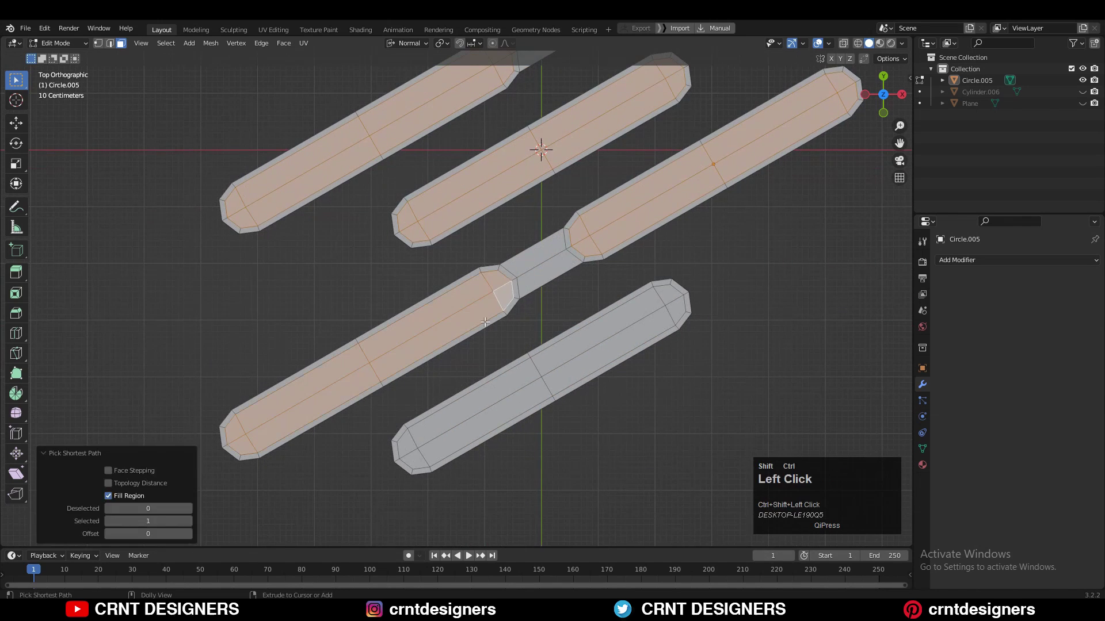
shift+click(406, 444)
ctrl+shift+click(677, 312)
shift+middle_drag(764, 274, 604, 242)
key(i)
shift+click(700, 303)
key(x)
click(703, 275)
key(Tab)
key(Tab)
- Add a centred loop cut across each of the two bridges that connect the left and right slots
click(883, 90)
scroll(631, 244, up, 4)
click(501, 256)
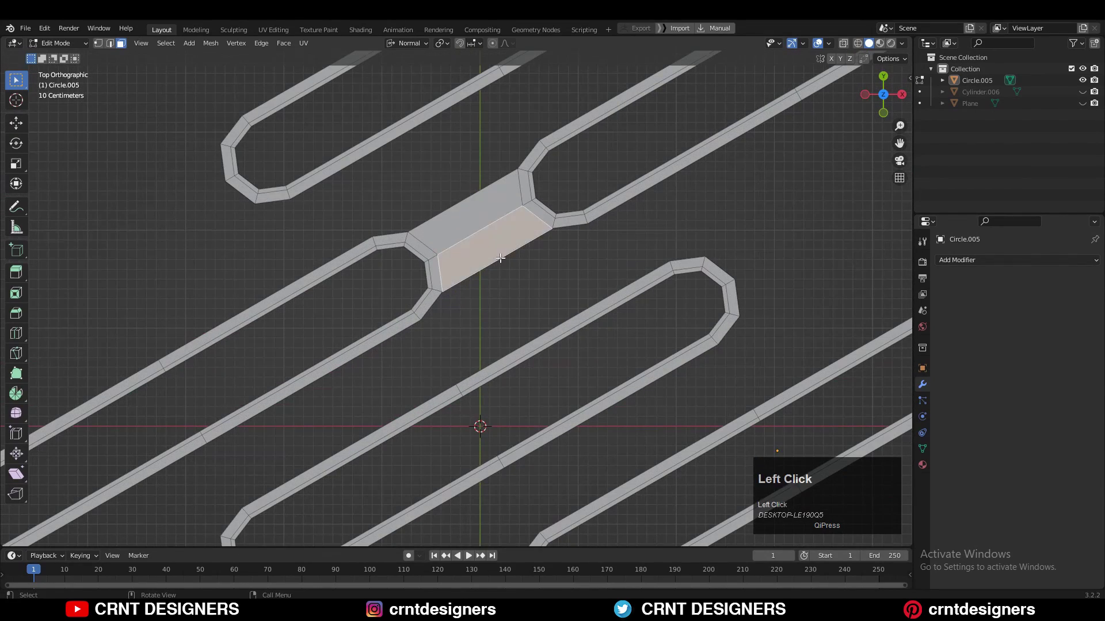
key(2)
click(515, 251)
scroll(467, 297, down, 3)
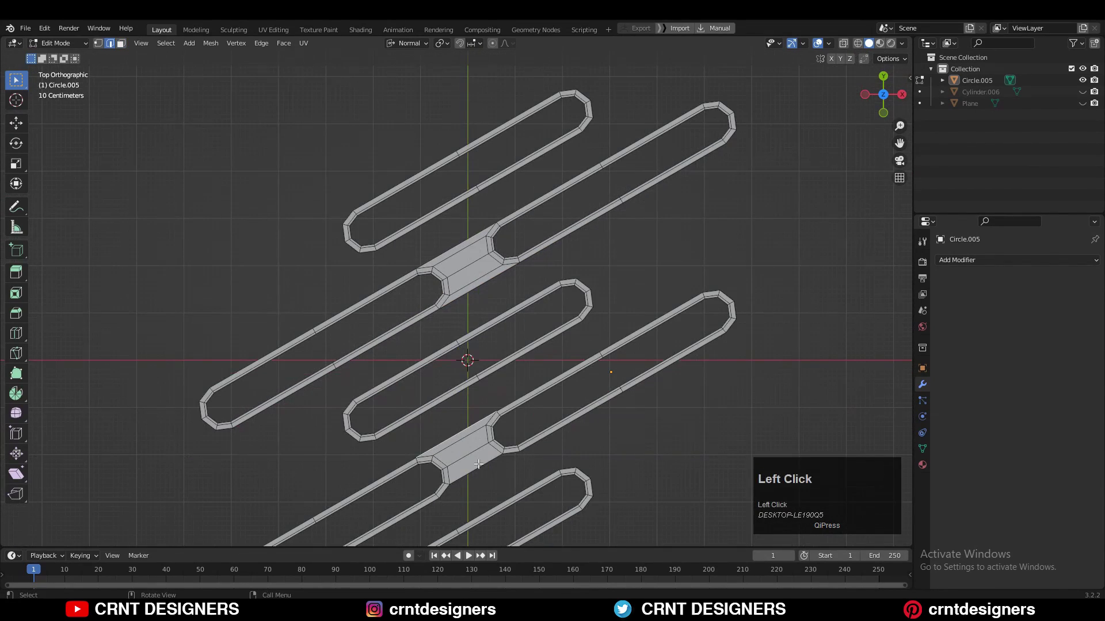
key(ctrl+r)
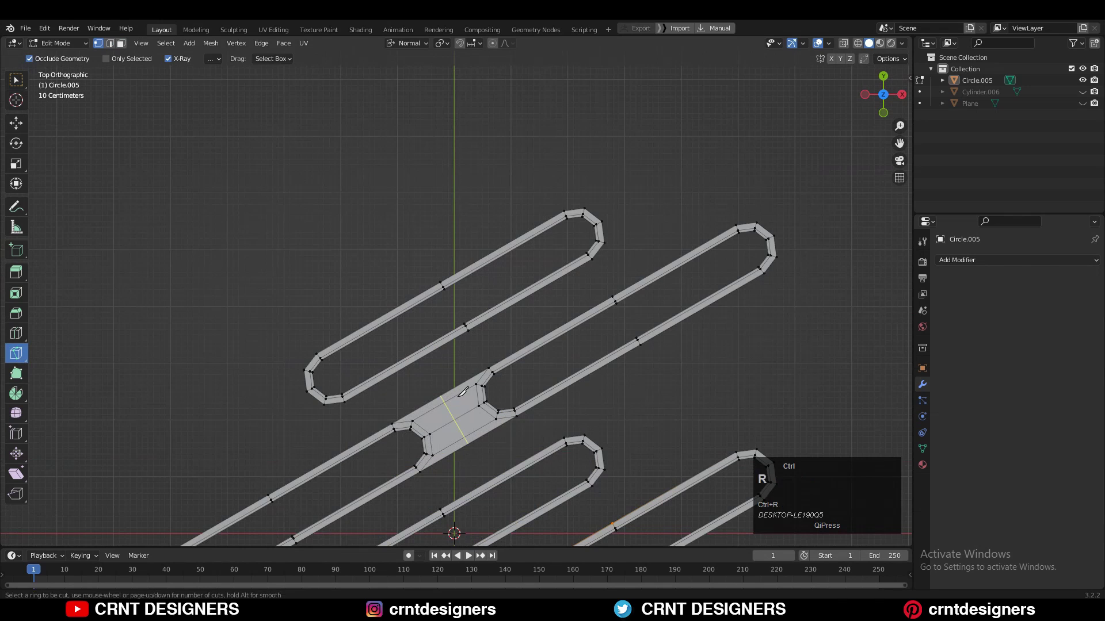
click(463, 429)
right_click(464, 428)
key(ctrl+r)
shift+middle_drag(463, 428, 475, 241)
click(473, 443)
right_click(473, 443)
- Fill the gap between the topmost slot and the upper bridge with two faces
key(w)
key(2)
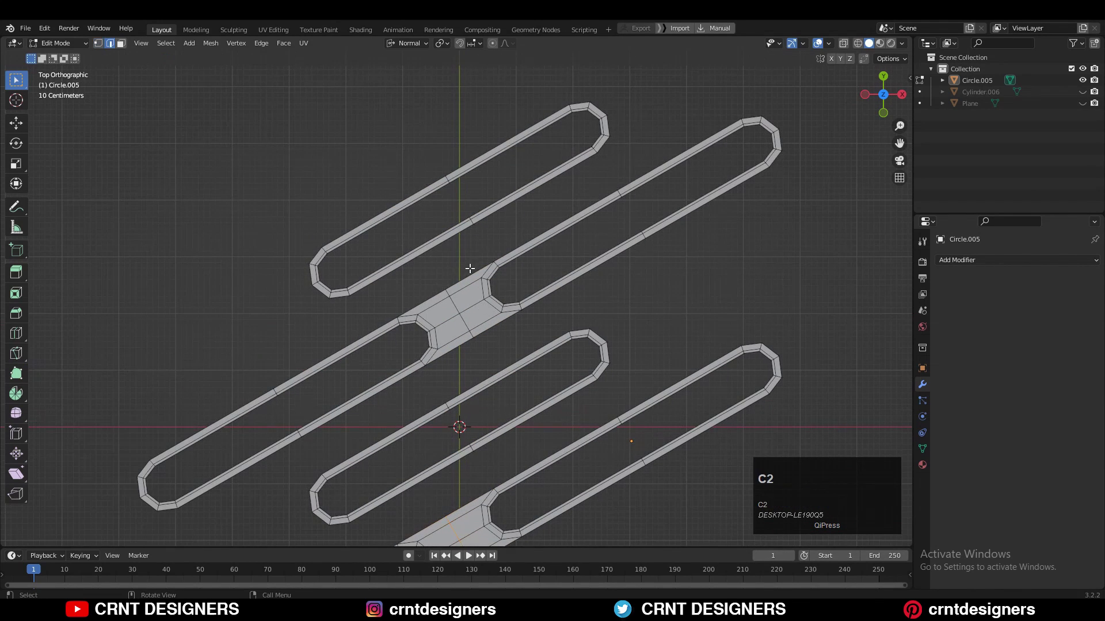
key(f)
click(457, 253)
key(f)
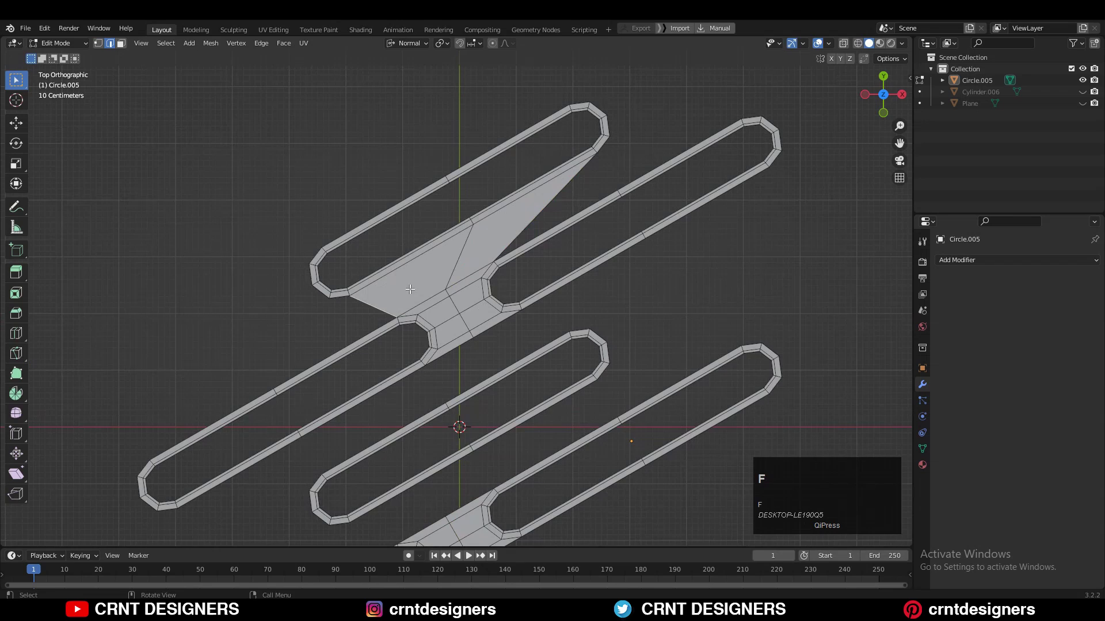
- Fill the gap between the upper bridge and the middle slot with two faces
shift+middle_drag(354, 336, 339, 158)
click(492, 190)
shift+click(482, 146)
key(f)
click(405, 232)
shift+click(433, 176)
key(f)
- Fill the gaps between the lower bridge and the middle and bottom slots with faces
scroll(433, 230, down, 4)
shift+middle_drag(445, 276, 441, 247)
scroll(440, 247, up, 3)
click(450, 269)
shift+click(466, 229)
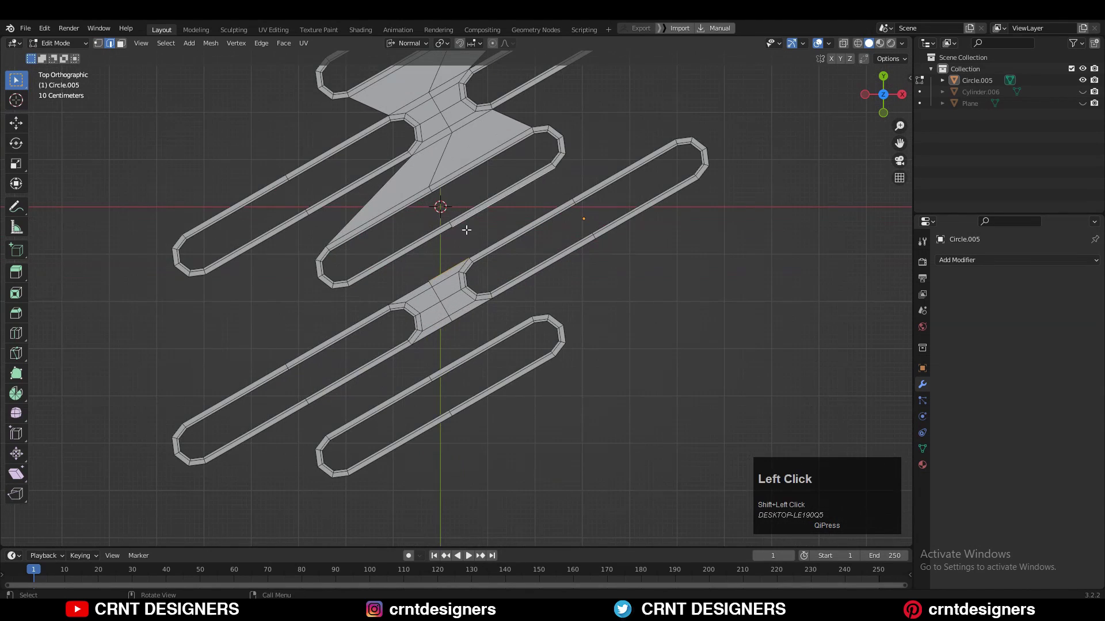
scroll(424, 281, down, 1)
click(471, 378)
scroll(436, 384, down, 2)
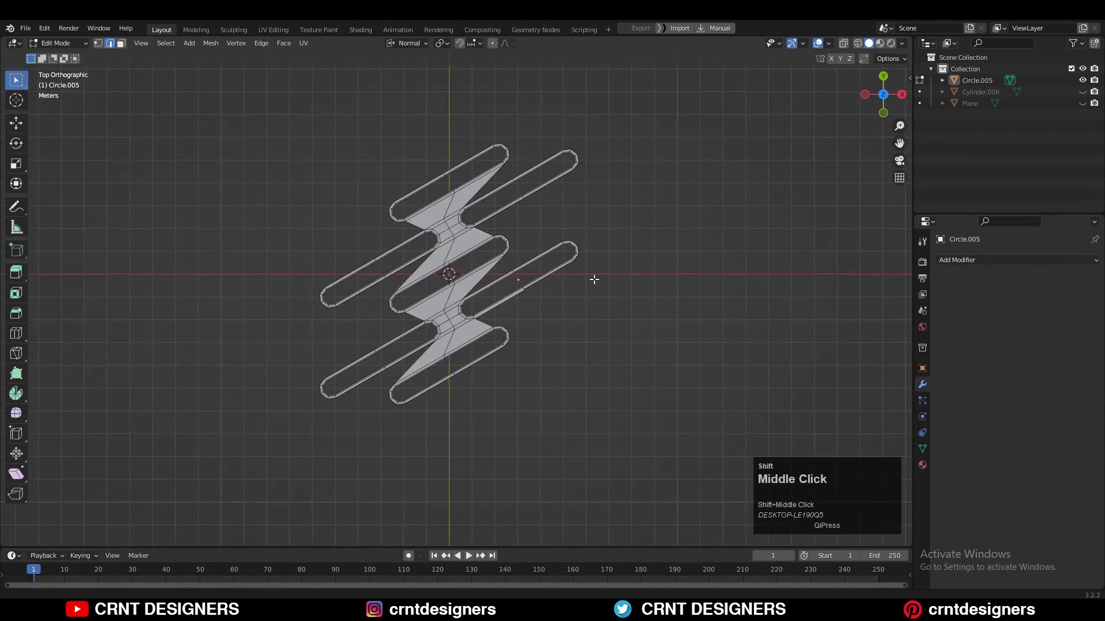
- Fill the remaining wedge-shaped gaps between the overlapping long sides of neighbouring slots with faces
scroll(513, 215, up, 3)
click(512, 216)
shift+middle_drag(375, 390, 441, 309)
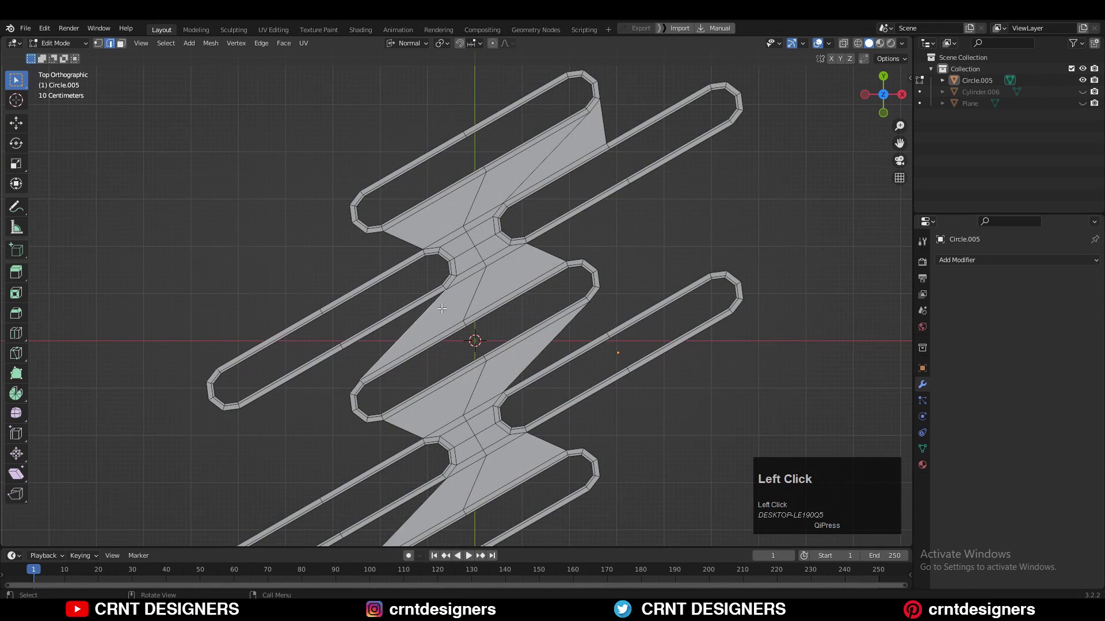
scroll(395, 435, down, 3)
key(f)
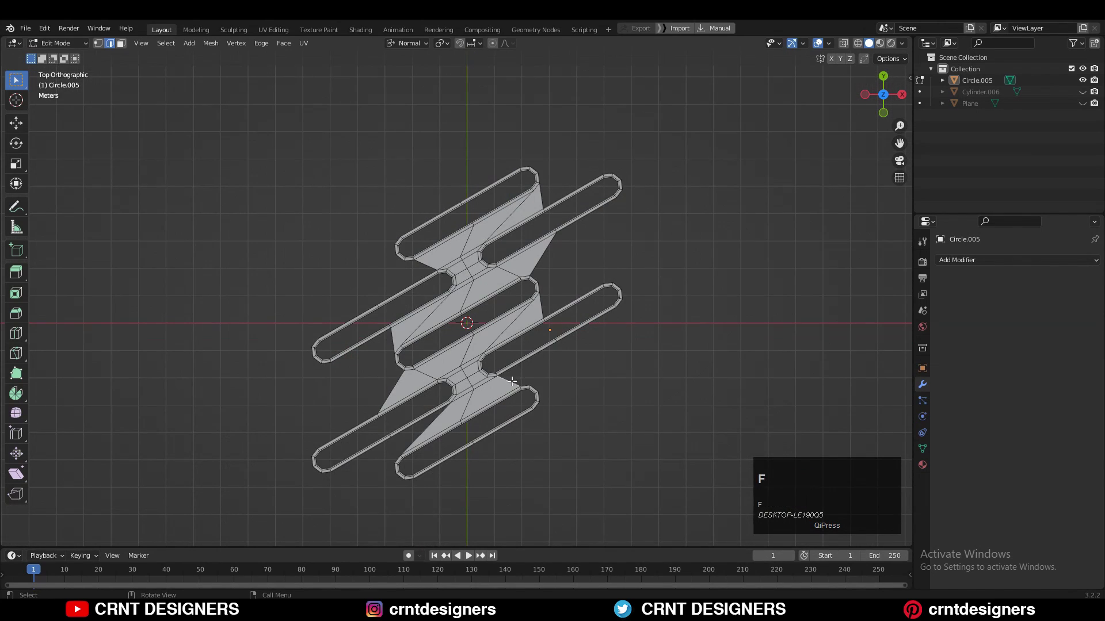
- Add a plane at the world origin and scale it up until it surrounds the whole slot pattern
shift+middle_drag(588, 306, 580, 232)
scroll(579, 232, up, 4)
shift+middle_drag(612, 119, 534, 299)
scroll(574, 212, down, 5)
key(Tab)
click(534, 199)
key(shift+a)
click(562, 190)
key(s)
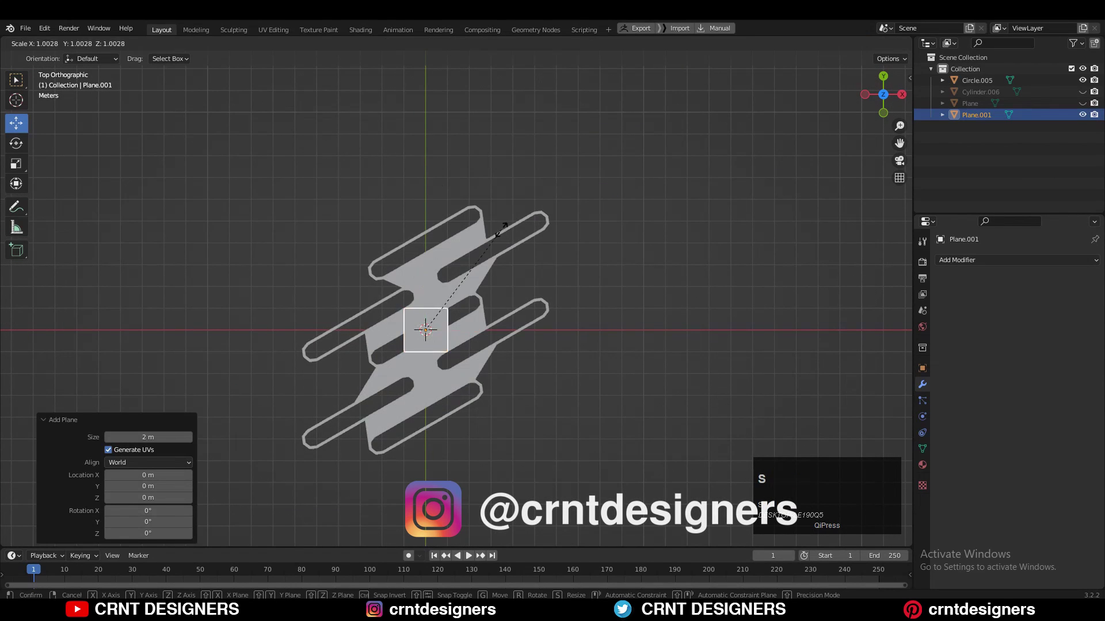
ctrl+click(439, 123)
- Add two vertical loop cuts to the plane, slid to a factor of 0.9 toward its left and right edges
key(Tab)
key(2)
key(ctrl+r)
ctrl+click(299, 177)
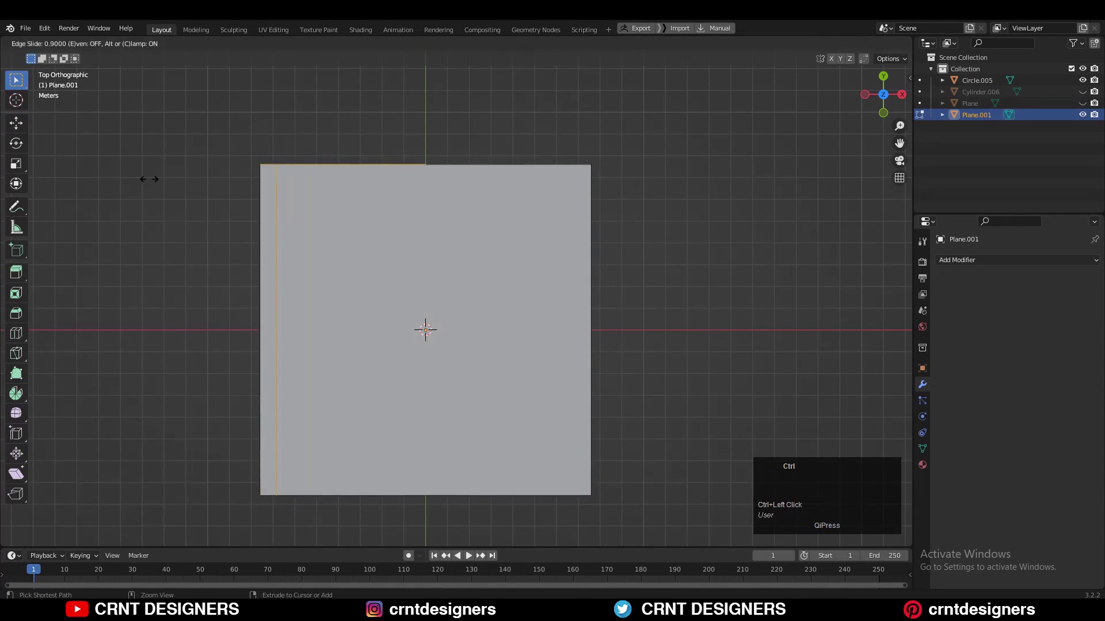
ctrl+click(151, 178)
key(ctrl+r)
ctrl+click(492, 170)
click(636, 164)
- Add two horizontal loop cuts close to the plane's top and bottom edges, matching the margin of the vertical cuts
key(ctrl+r)
click(595, 146)
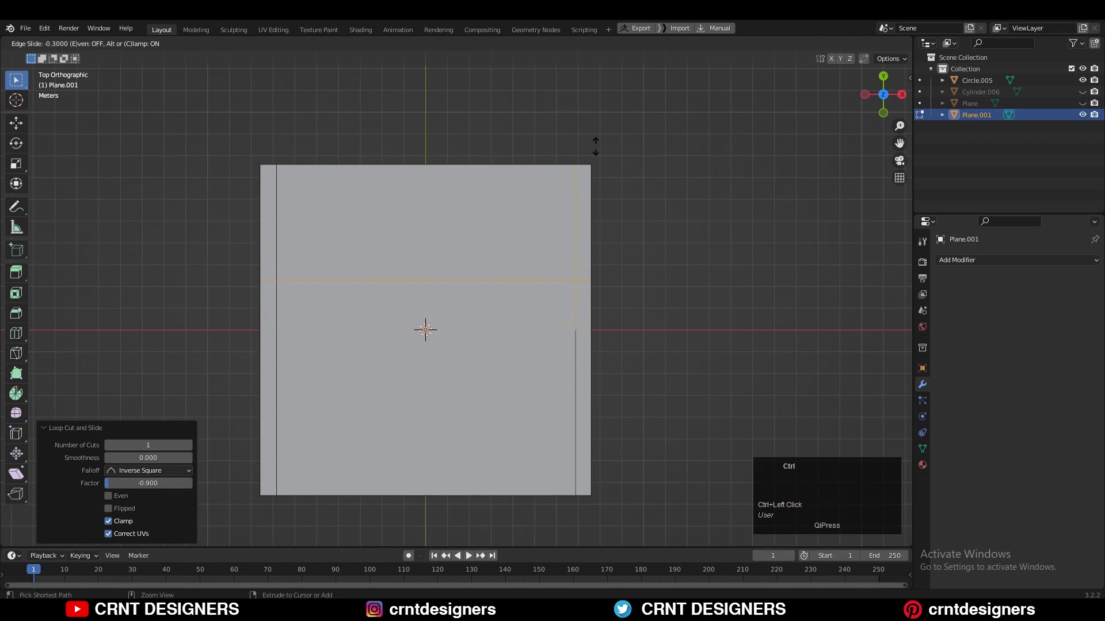
click(610, 538)
key(ctrl+r)
click(578, 473)
- Delete the plane's large centre face so only the square border frame is left
key(3)
click(483, 397)
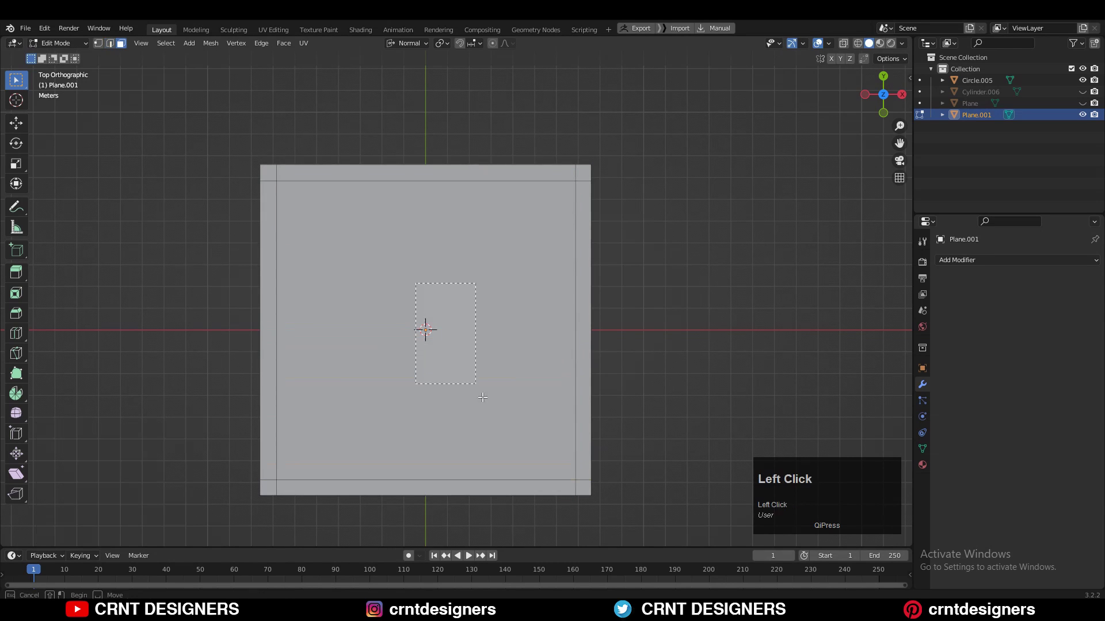
key(x)
click(486, 408)
key(Tab)
key(Tab)
key(Tab)
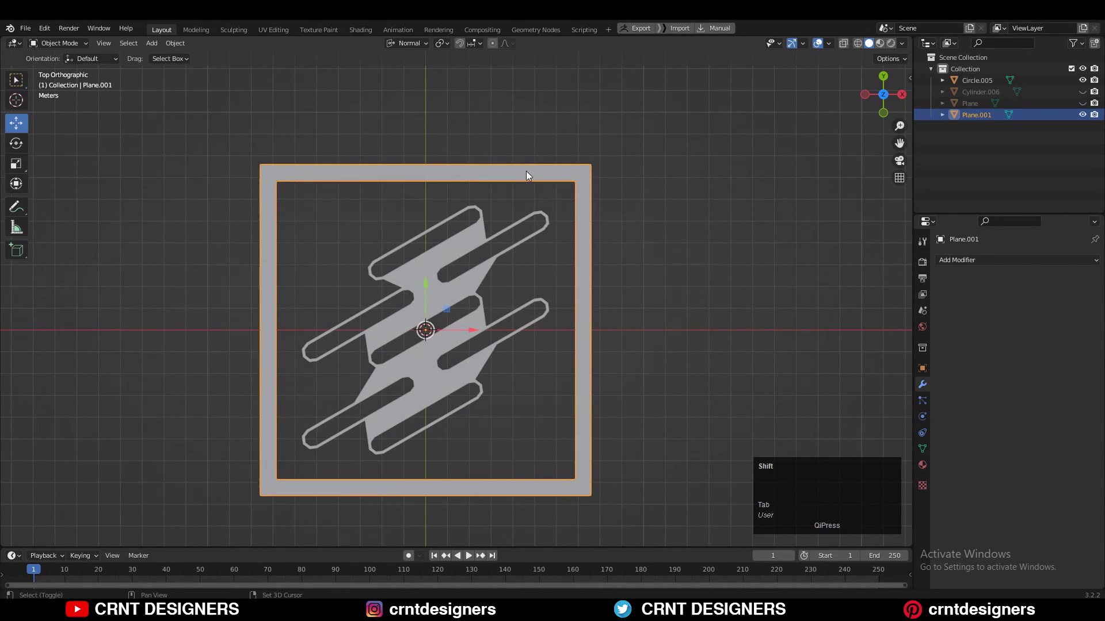
- Join the square frame and the slot mesh into one object
shift+click(492, 225)
right_click(493, 225)
click(493, 224)
- Add a centred vertical loop cut across the frame's top strip and another across its bottom strip
key(Tab)
scroll(502, 230, up, 2)
shift+middle_drag(501, 230, 510, 302)
scroll(510, 302, up, 1)
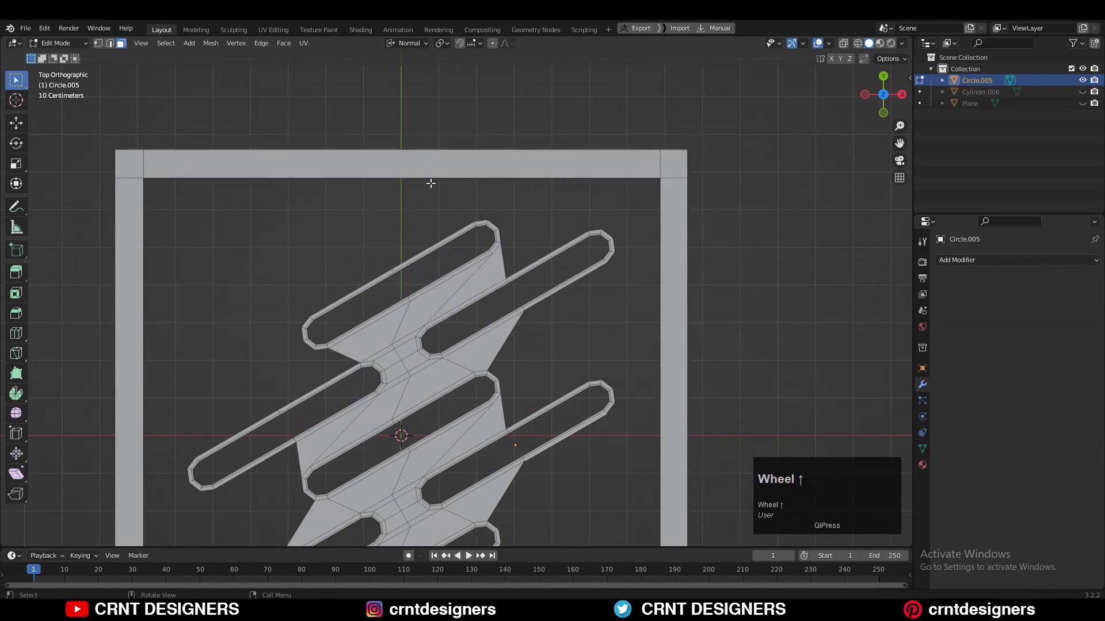
key(ctrl+r)
ctrl+click(405, 161)
click(404, 161)
shift+middle_drag(417, 529, 461, 277)
scroll(461, 288, up, 1)
key(ctrl+r)
click(441, 481)
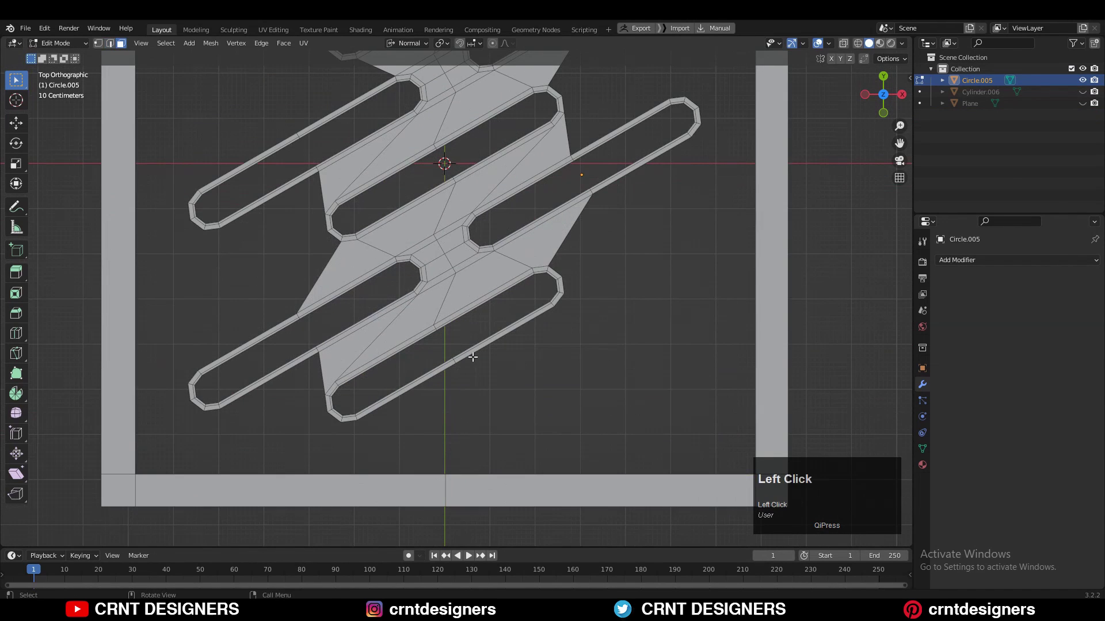
scroll(493, 261, down, 3)
- Add a loop cut right of centre in the frame's top strip and fill a face down to the topmost slot
scroll(397, 150, up, 3)
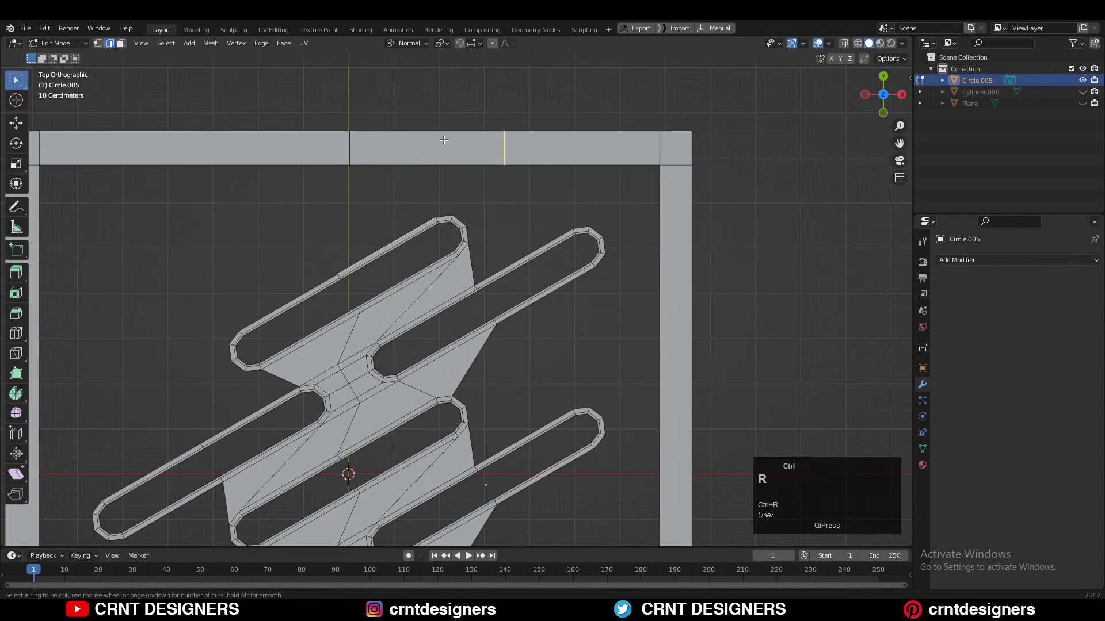
key(ctrl+r)
click(398, 143)
click(379, 146)
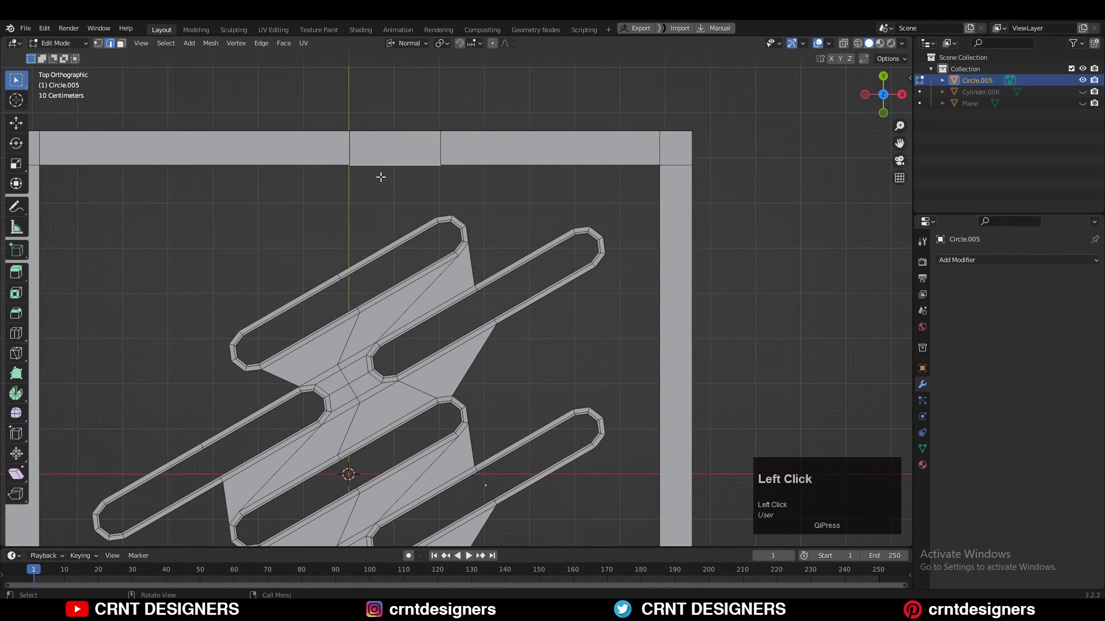
key(f)
- Add a loop cut left of centre in the frame's top strip and fill a face down to the topmost slot
scroll(389, 221, down, 2)
shift+middle_drag(361, 220, 386, 219)
key(ctrl+r)
click(347, 203)
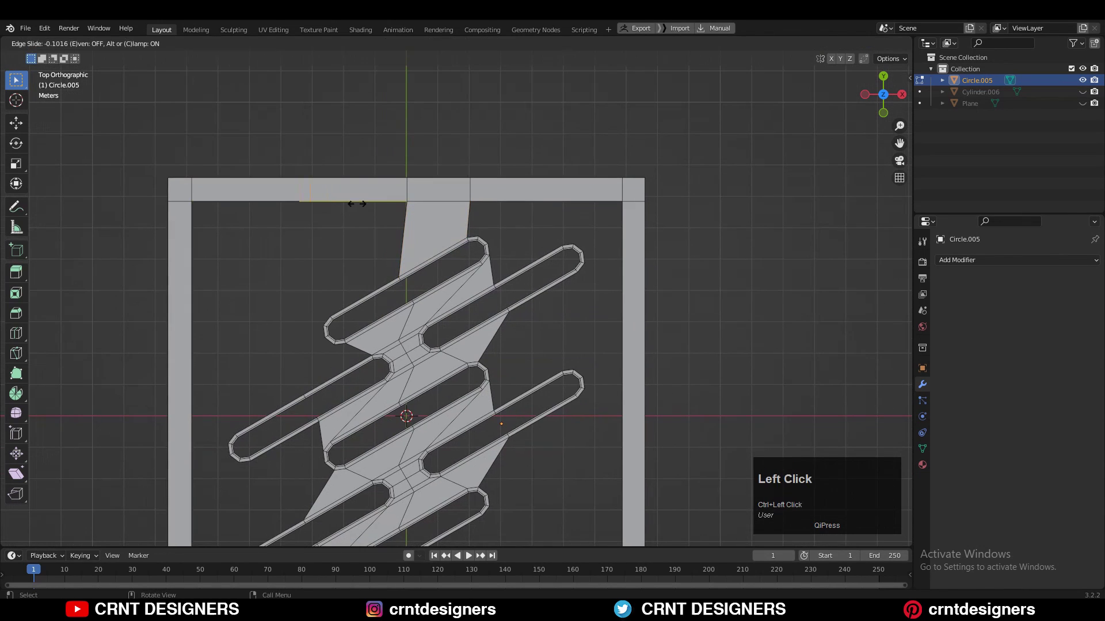
click(379, 215)
shift+click(363, 203)
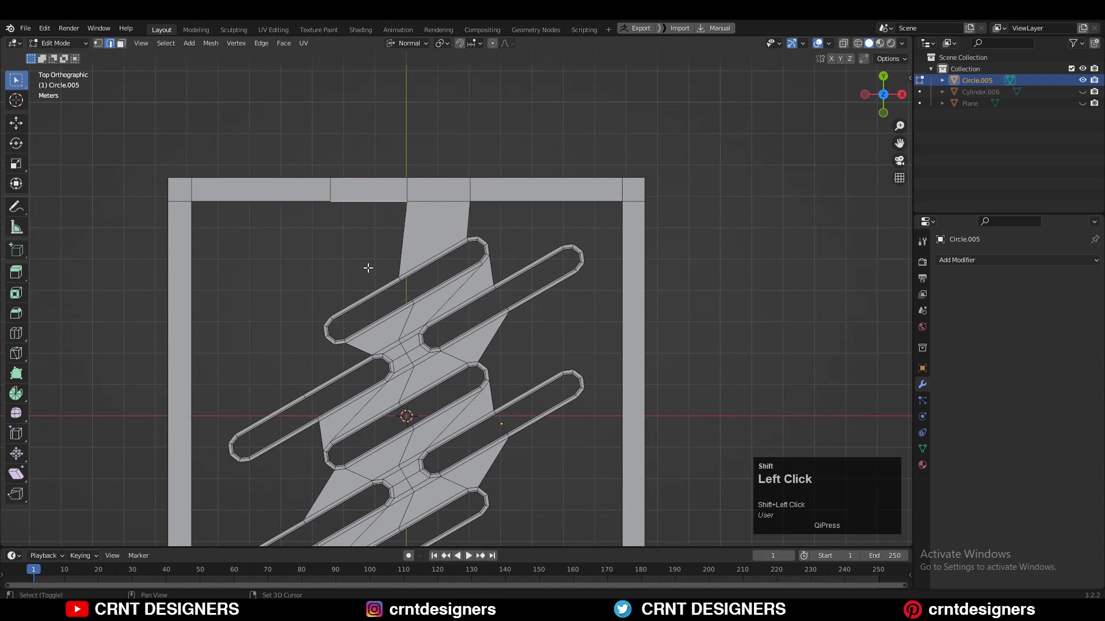
key(f)
- Knife one vertical cut across the frame's bottom strip on each side of its centre line
scroll(380, 248, down, 2)
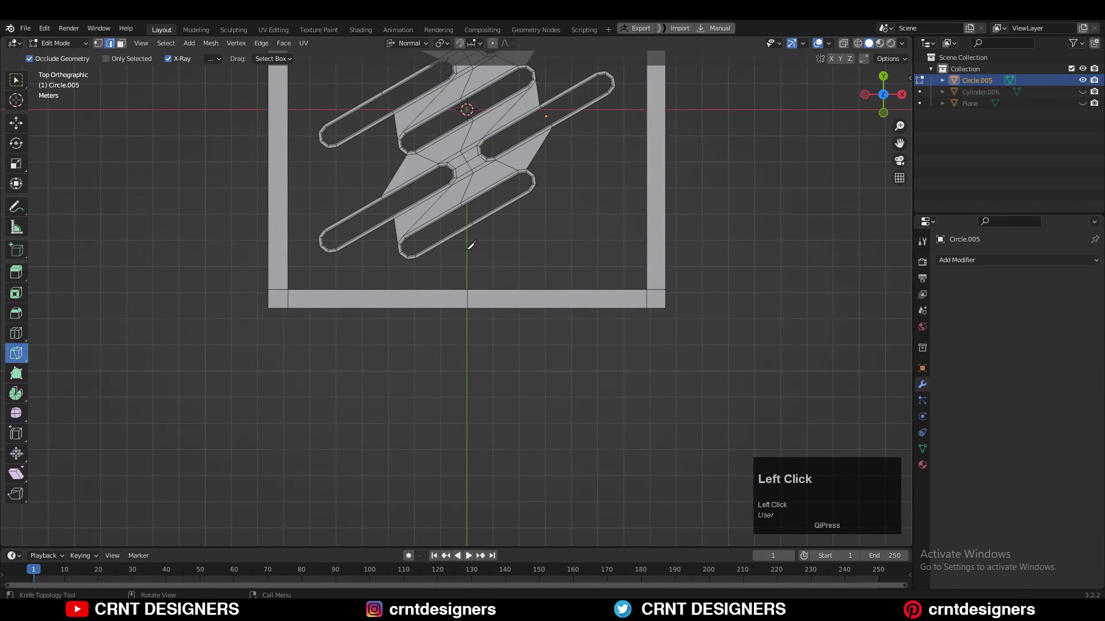
scroll(396, 239, up, 4)
key(space)
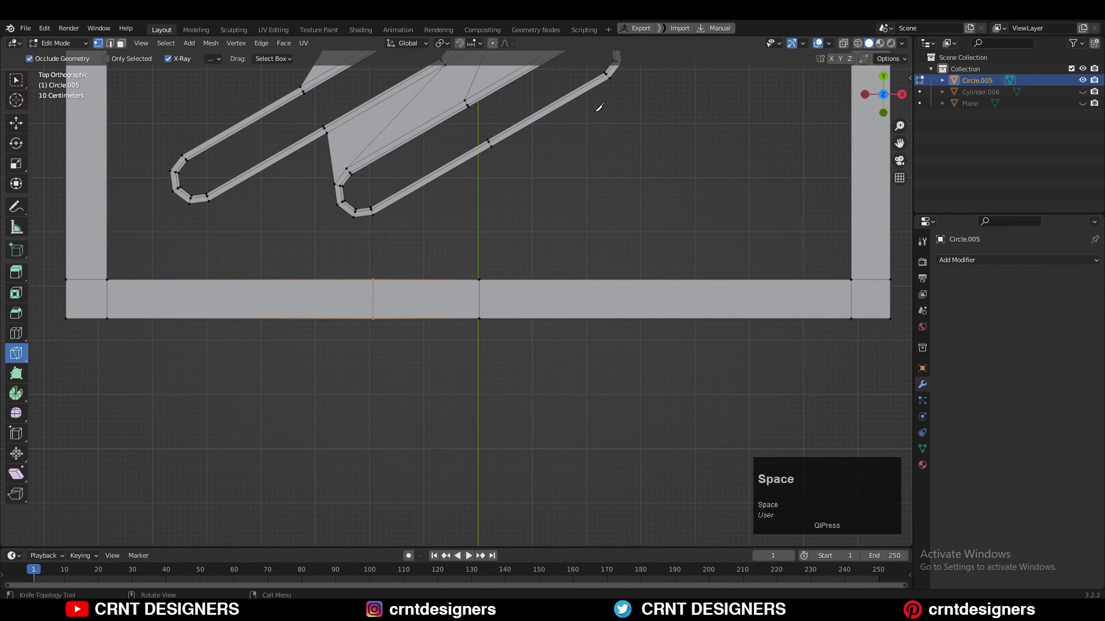
key(space)
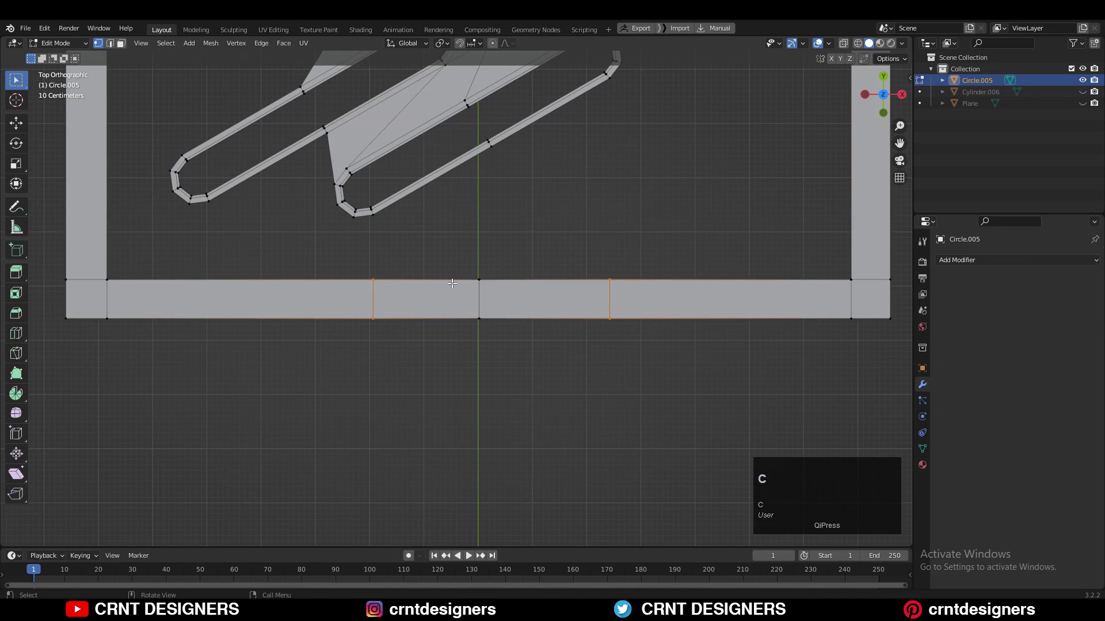
- Fill the gap between the bottom slot and the frame's bottom strip with two faces
key(2)
click(451, 283)
key(f)
click(477, 215)
key(f)
scroll(505, 188, down, 4)
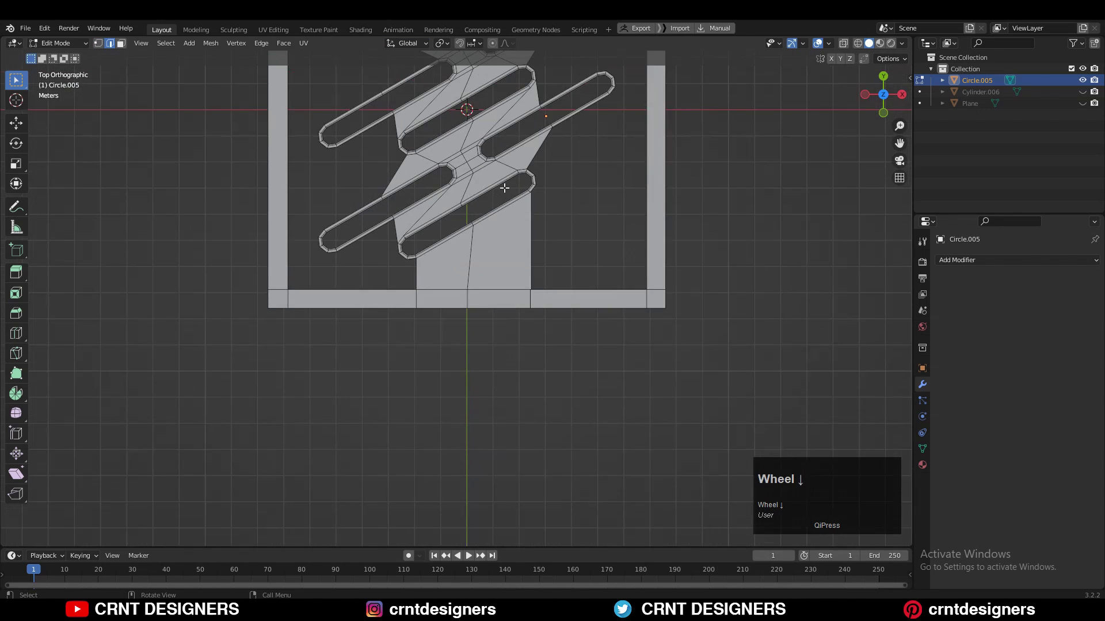
- Fill the open region on each side of the slot pattern, right and left, with a single n-gon face
shift+middle_drag(505, 188, 487, 339)
scroll(568, 244, up, 2)
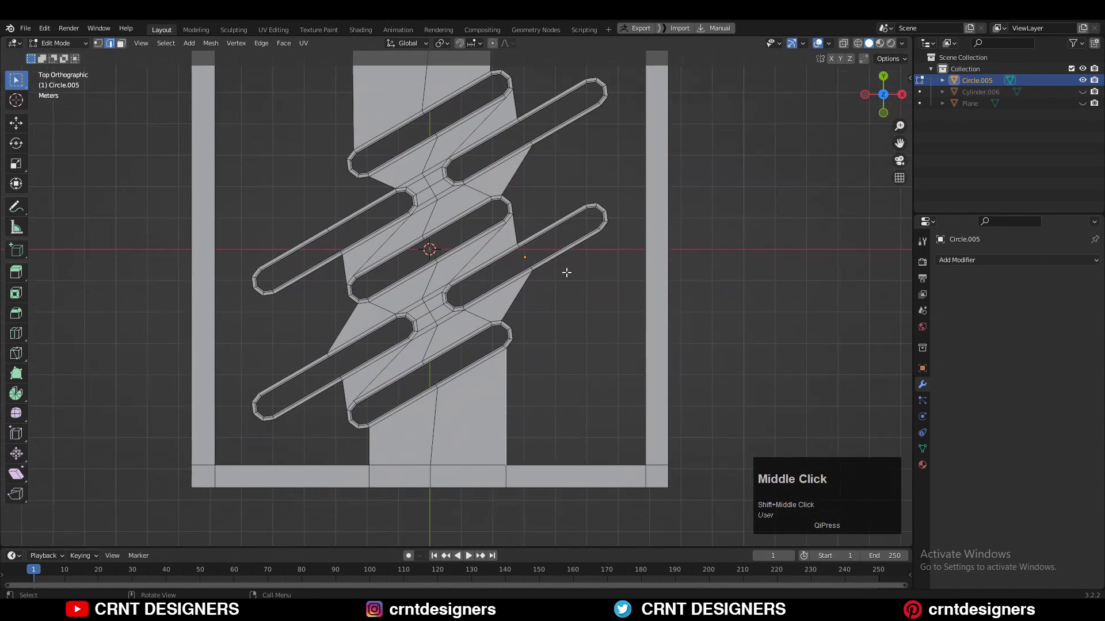
shift+middle_drag(629, 291, 589, 279)
alt+click(620, 281)
scroll(621, 282, down, 3)
key(f)
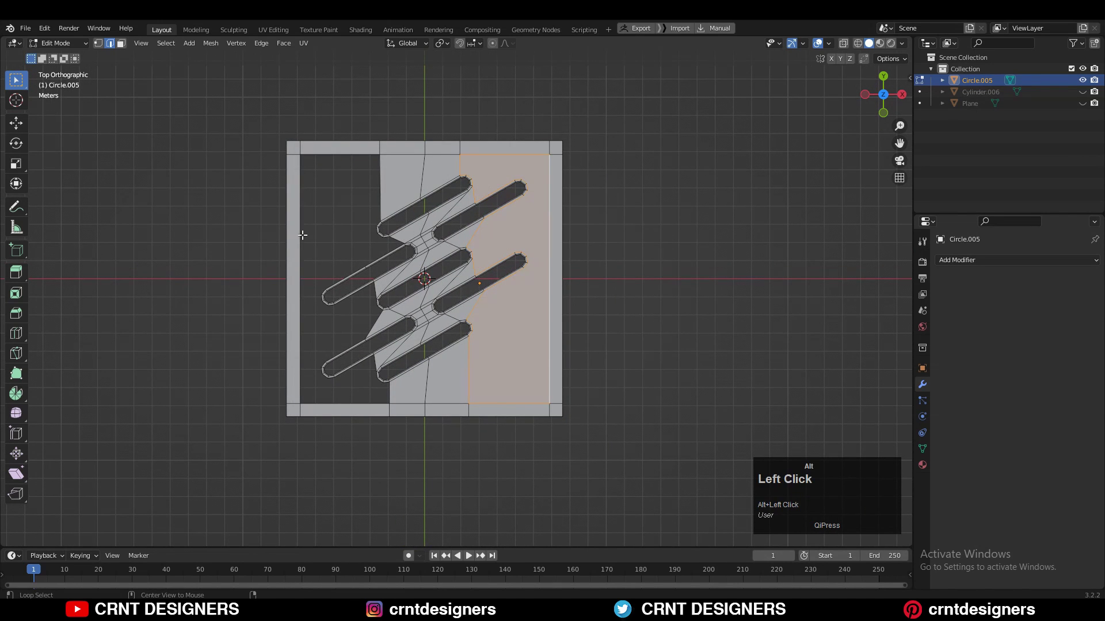
alt+click(302, 236)
key(f)
click(714, 198)
- Knife vertical cuts from both rounded ends of the topmost slot up to the panel's top edge
scroll(528, 147, up, 2)
shift+middle_drag(527, 147, 544, 286)
scroll(545, 198, up, 5)
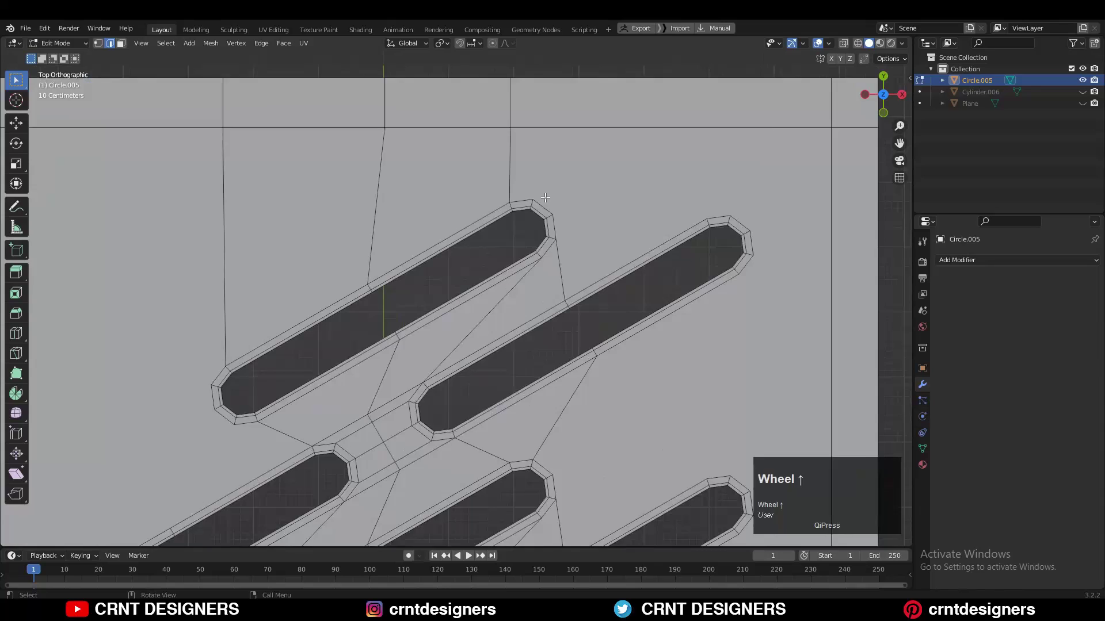
scroll(545, 198, down, 2)
click(514, 227)
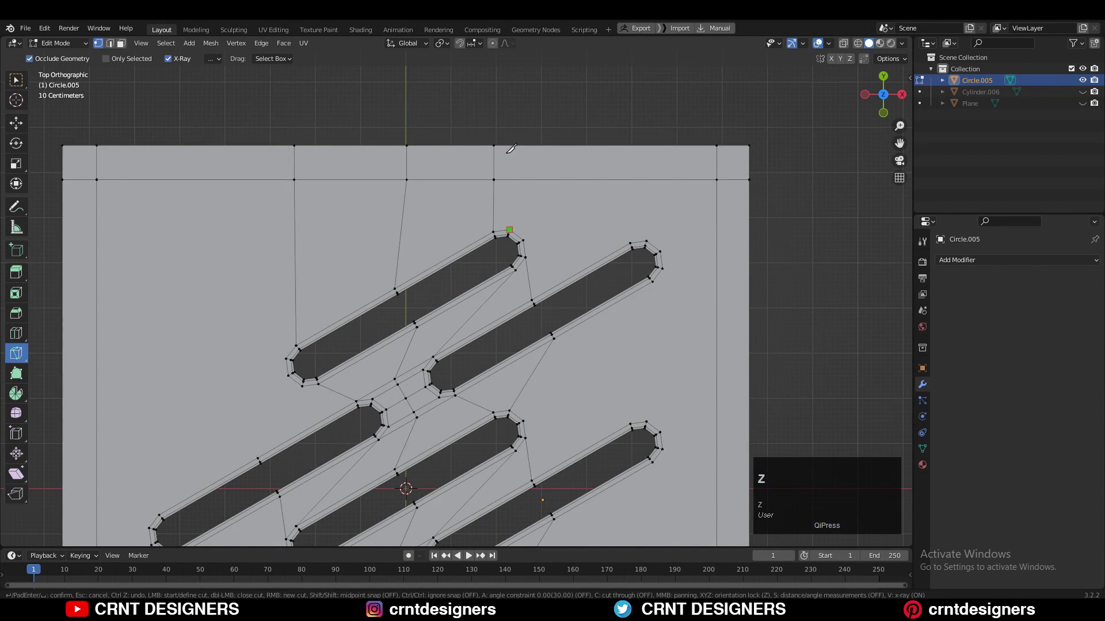
key(space)
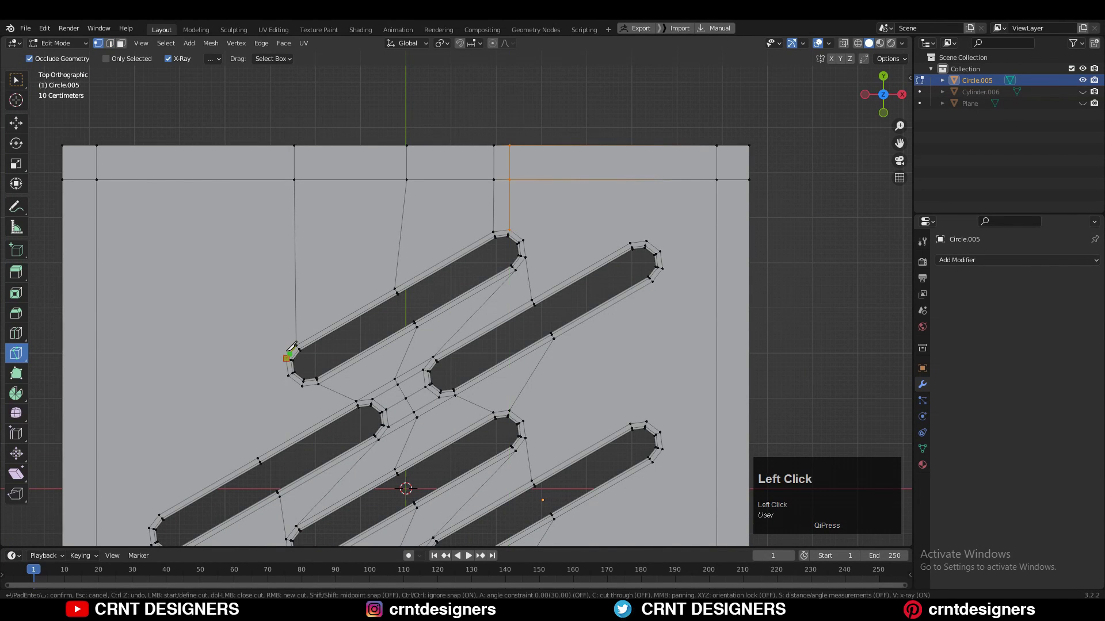
key(space)
- Knife two parallel vertical cuts from the upper right slot's rounded end up to the panel's top edge
shift+middle_drag(604, 265, 599, 183)
scroll(599, 190, down, 3)
shift+middle_drag(551, 302, 495, 371)
scroll(536, 263, up, 4)
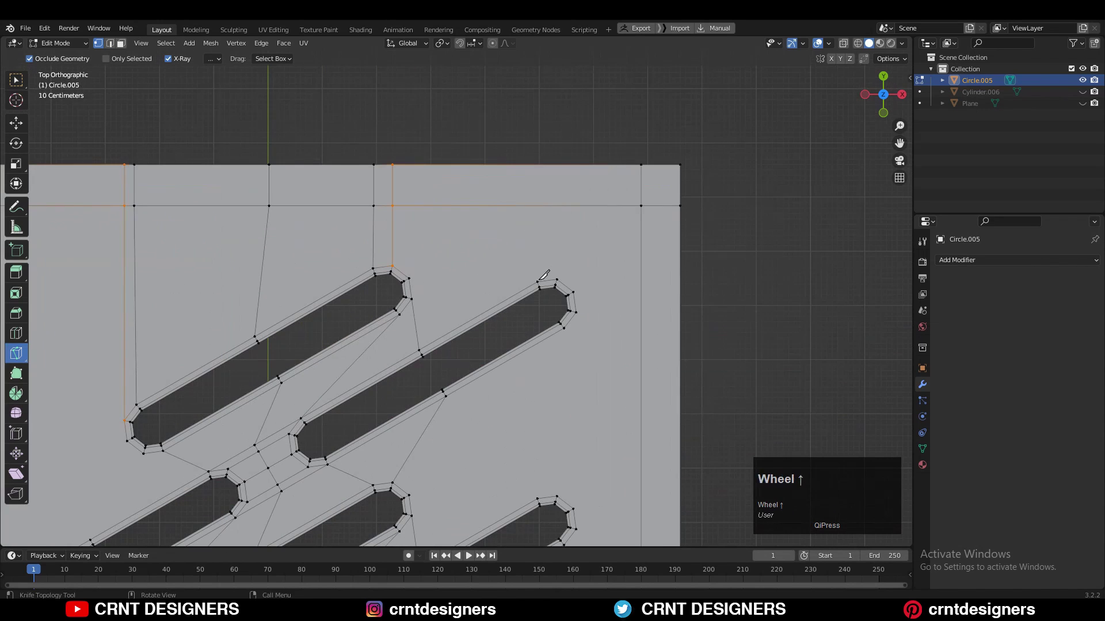
click(537, 282)
click(545, 79)
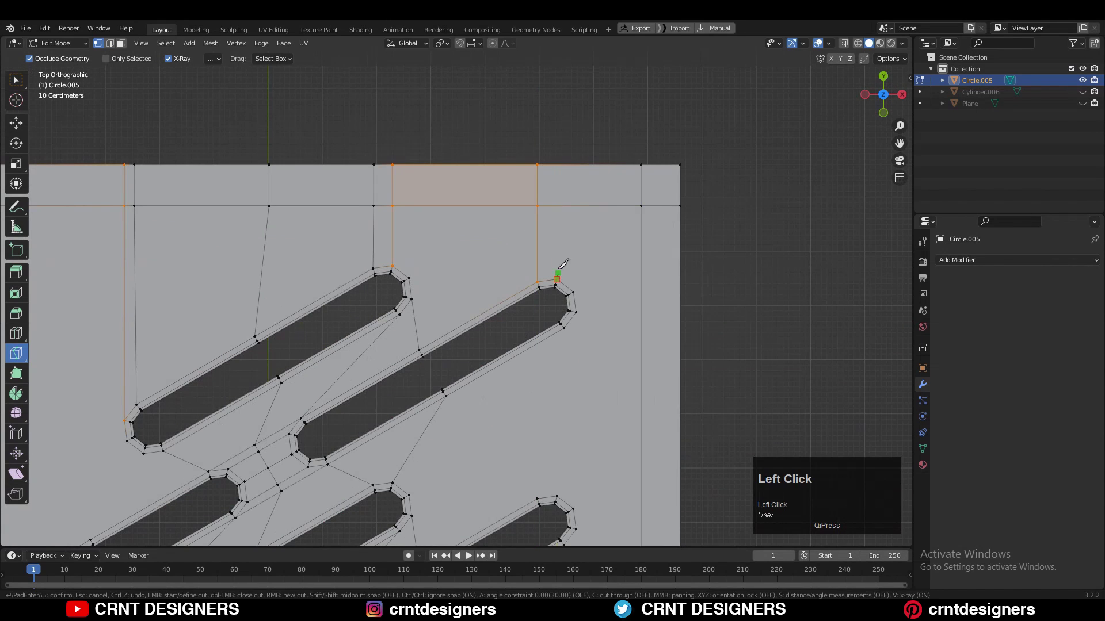
key(y)
click(558, 165)
key(space)
- Knife two cuts connecting the outer rounded ends of the upper and lower right slots
scroll(615, 201, down, 3)
shift+middle_drag(616, 201, 563, 99)
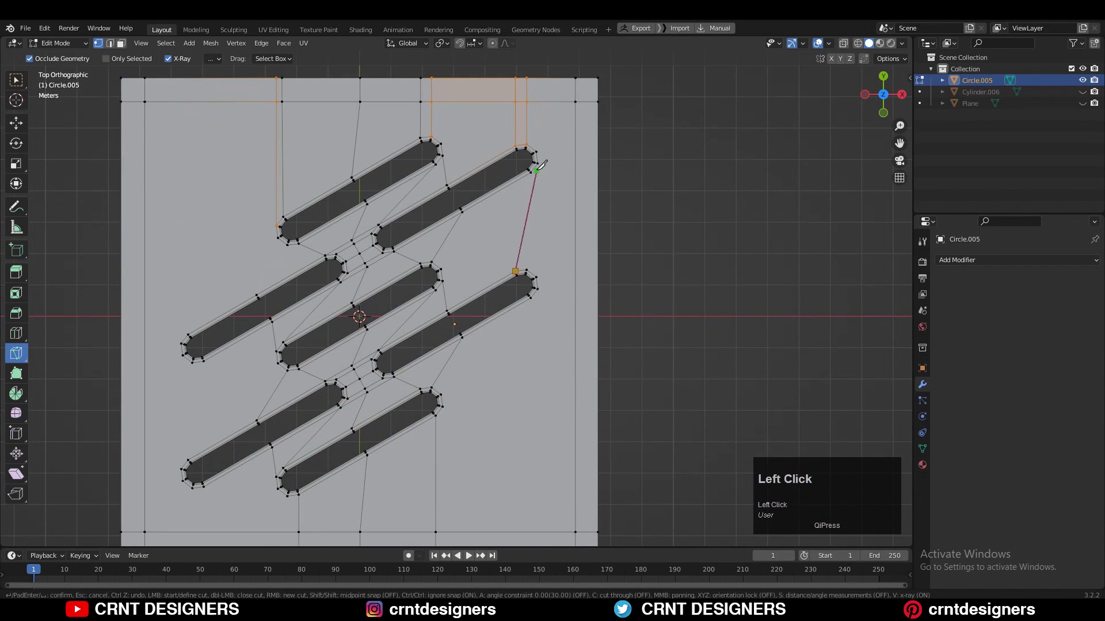
key(space)
click(527, 270)
click(538, 164)
key(space)
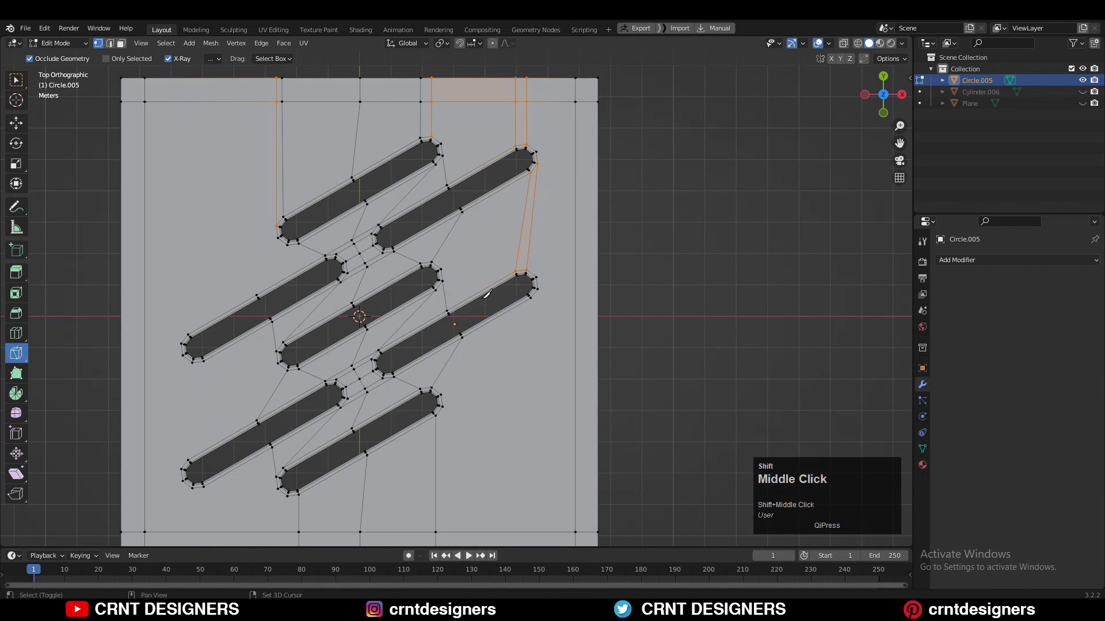
- Knife a slanted cut from the middle slot's right end to the right border and straight out to the panel's edge
scroll(498, 212, up, 2)
mouse_move(471, 244)
shift+middle_down()
mouse_move(498, 212)
mouse_move(479, 254)
shift+middle_up()
click(463, 259)
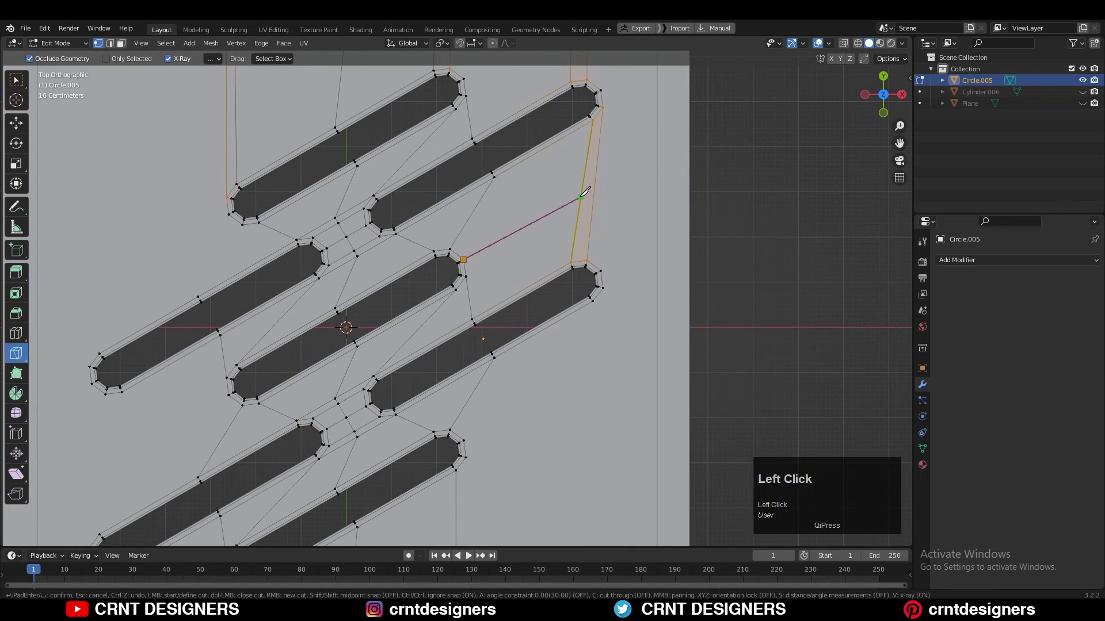
key(x)
scroll(695, 148, down, 2)
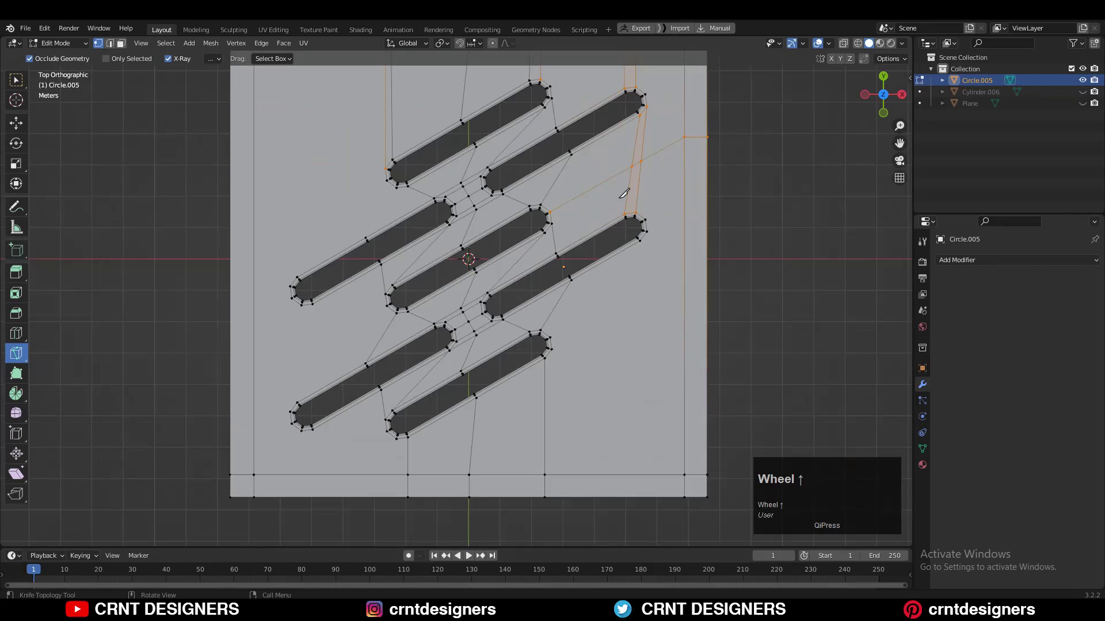
- Knife a slanted cut from the middle slot's left end to the left border and straight out to the panel's edge
click(254, 377)
key(x)
click(229, 377)
key(space)
- Knife two cuts connecting the outer rounded ends of the upper and lower left slots
scroll(318, 307, up, 2)
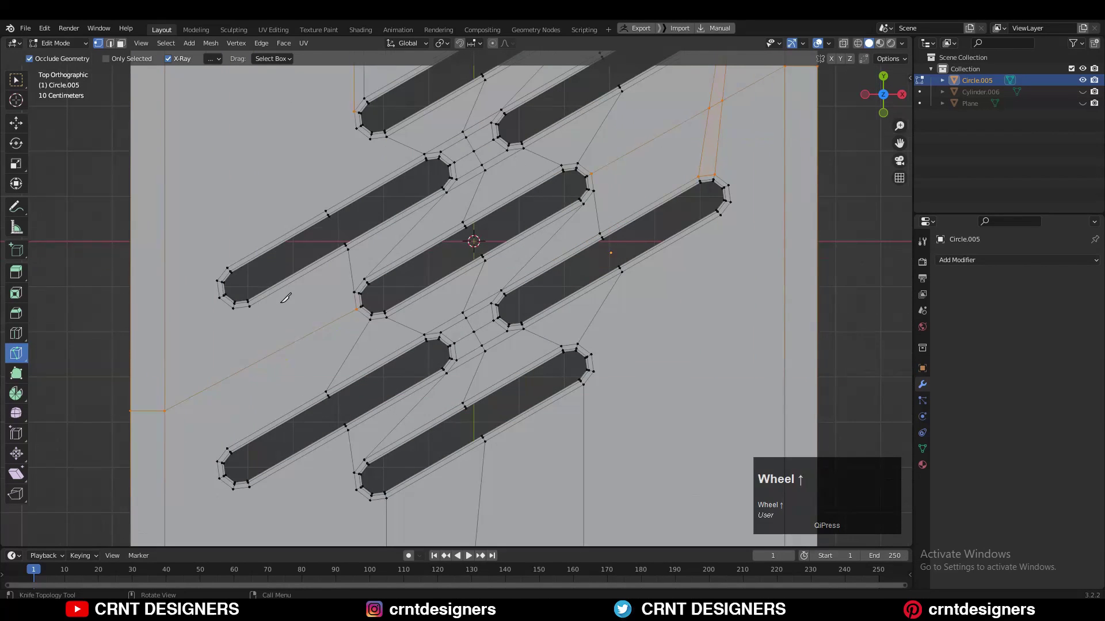
click(248, 306)
click(227, 449)
key(space)
click(233, 308)
click(217, 462)
key(space)
- Knife vertical cuts from both rounded ends of the bottom slot down to the panel's bottom edge
shift+middle_drag(371, 502, 530, 275)
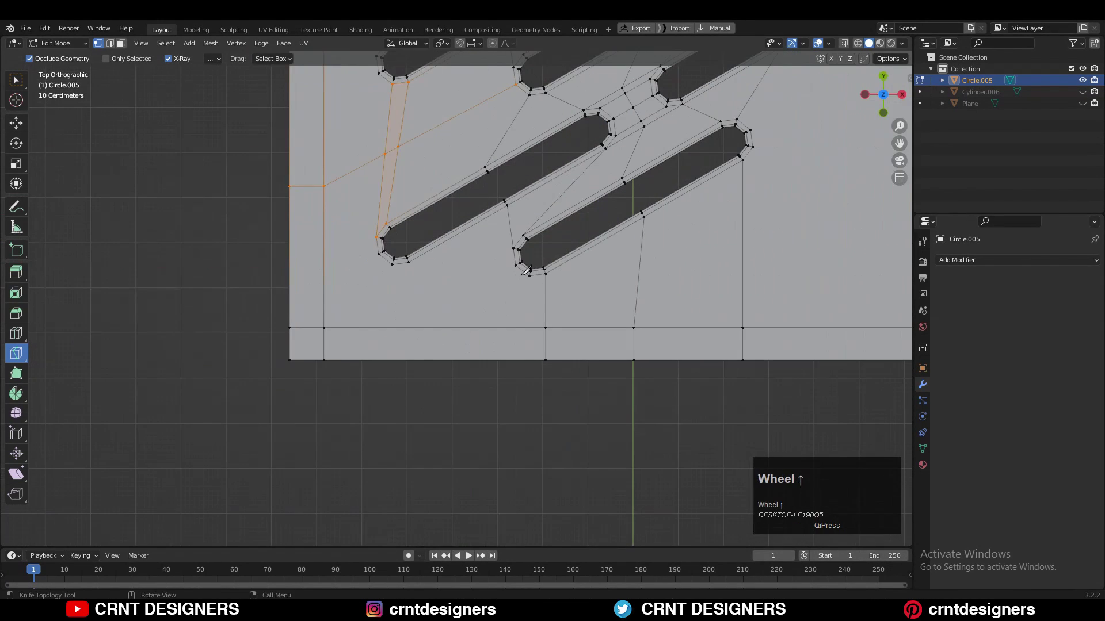
click(529, 275)
click(529, 358)
key(space)
scroll(662, 229, down, 1)
shift+middle_drag(660, 230, 575, 274)
click(618, 217)
click(618, 395)
key(space)
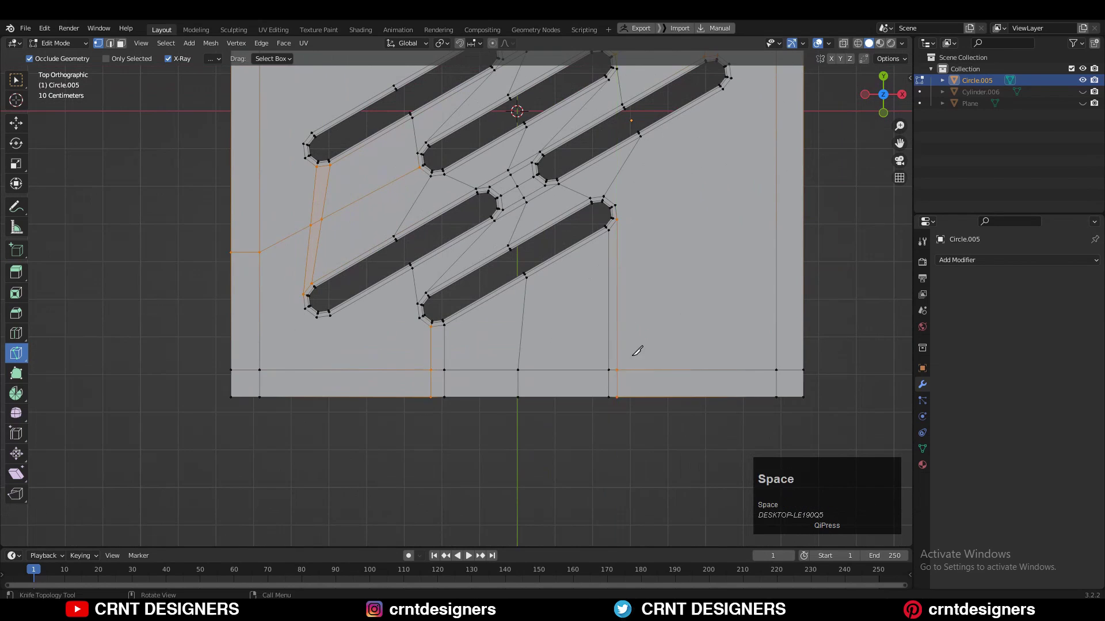
- Knife a slanted cut from the bottom slot's right end to the right border and straight out to the panel's edge
shift+middle_drag(672, 155, 626, 291)
click(530, 347)
click(690, 239)
key(x)
click(717, 239)
key(space)
click(385, 416)
key(Escape)
- Knife a slanted cut from the lower right slot's outer end to the right border and straight out to the panel's edge
scroll(656, 205, down, 1)
shift+middle_drag(657, 205, 583, 281)
click(582, 260)
key(x)
key(x)
key(space)
- Knife a second cut below the existing one from the bottom slot's right end out to the panel's right edge
scroll(656, 236, down, 1)
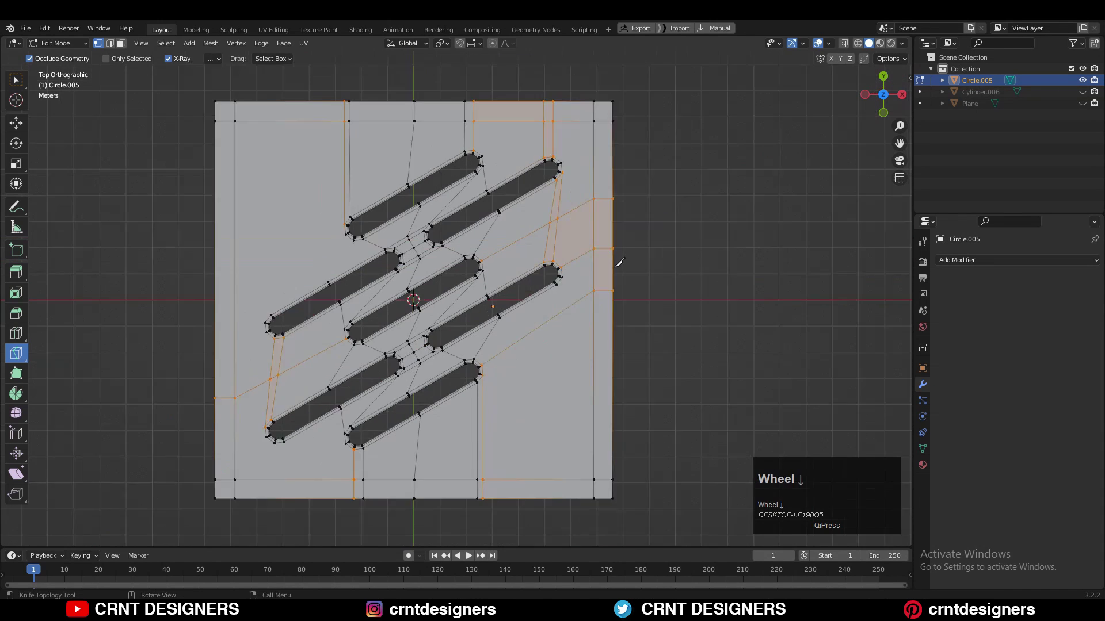
scroll(653, 173, up, 3)
click(566, 268)
click(725, 165)
key(x)
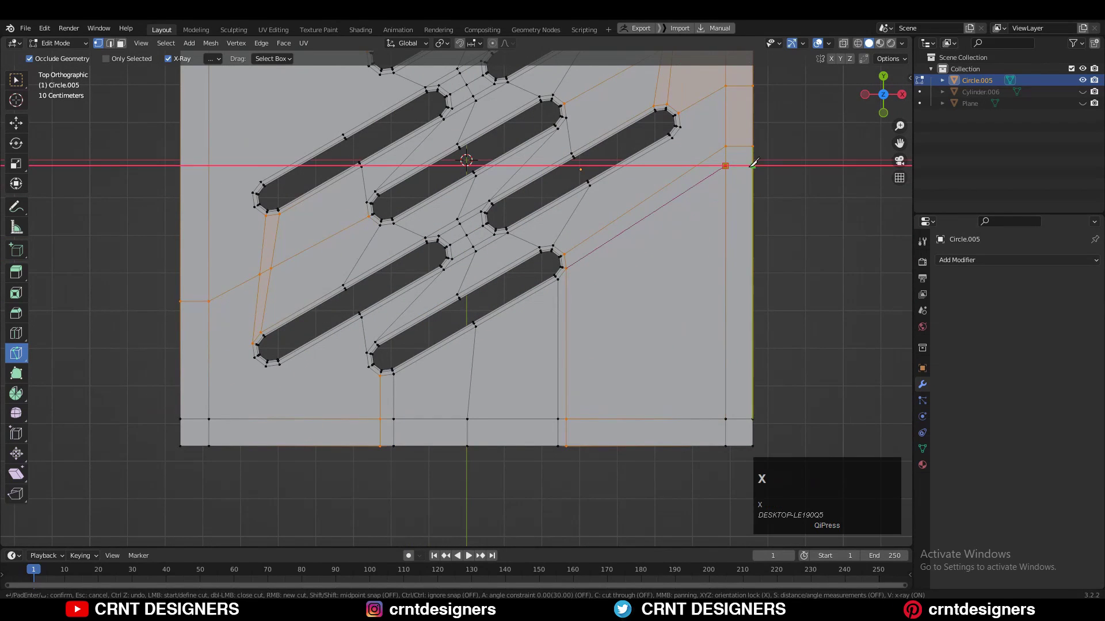
click(752, 166)
key(space)
- Knife two vertical cuts from the lower right slot's outer end down to the panel's bottom edge
scroll(609, 202, down, 1)
shift+middle_drag(609, 202, 598, 225)
scroll(601, 222, up, 1)
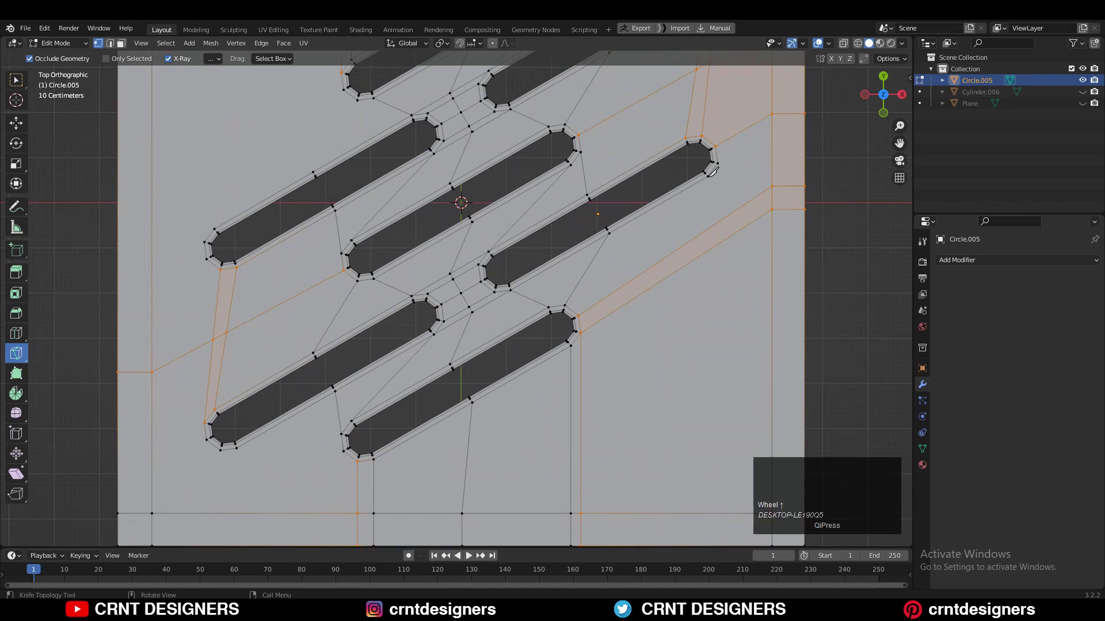
click(709, 175)
click(580, 316)
key(space)
click(716, 166)
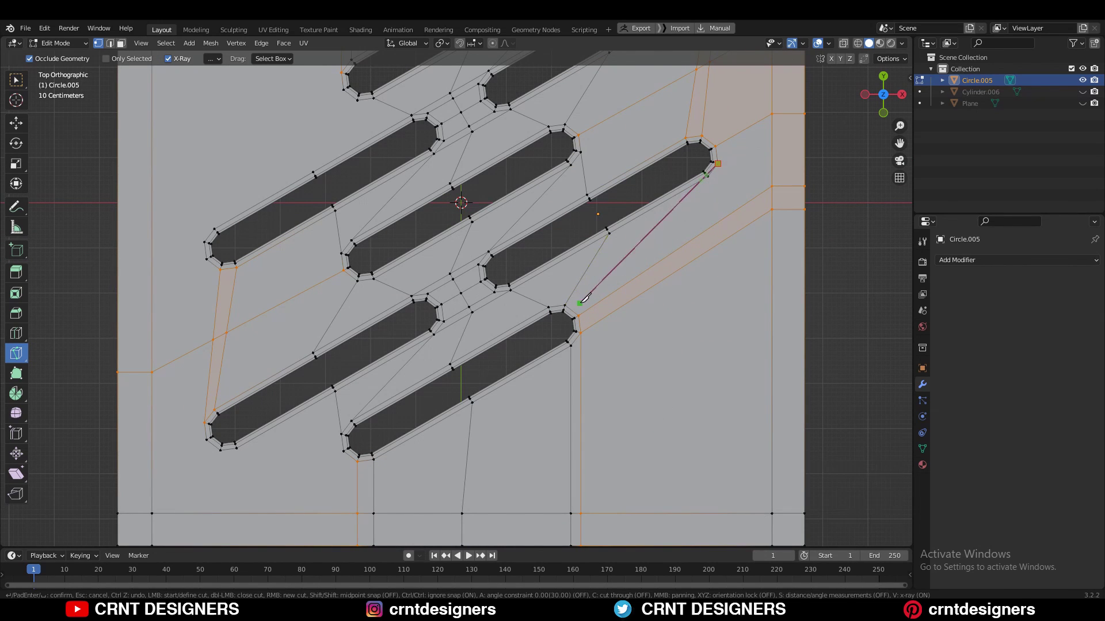
key(z)
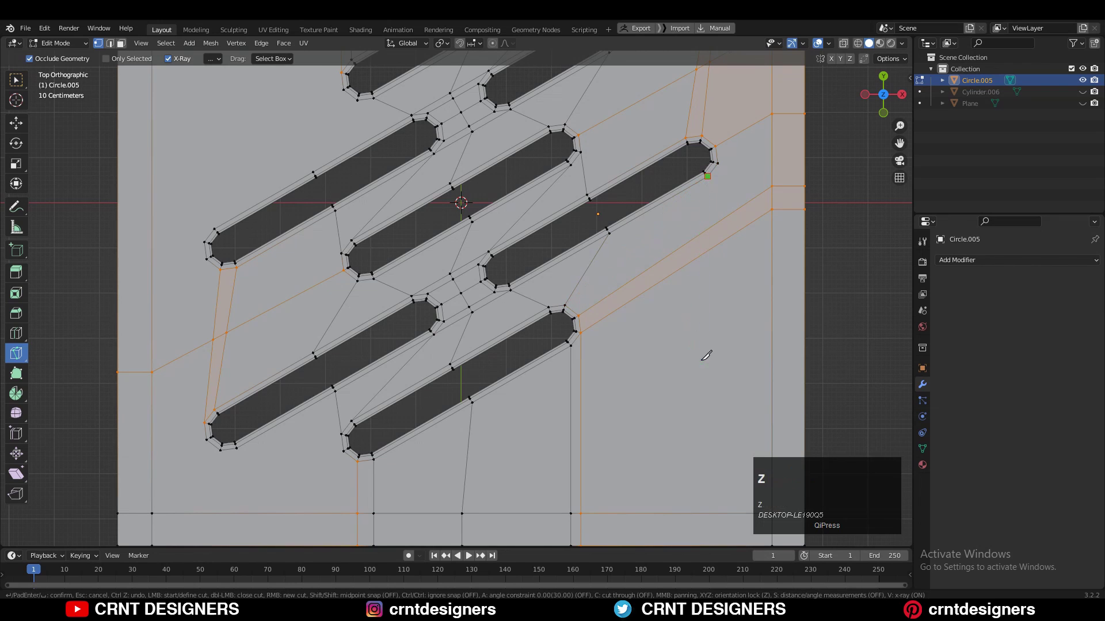
scroll(656, 503, down, 4)
click(619, 419)
key(space)
scroll(619, 242, up, 4)
click(716, 163)
scroll(688, 377, down, 4)
click(616, 414)
key(space)
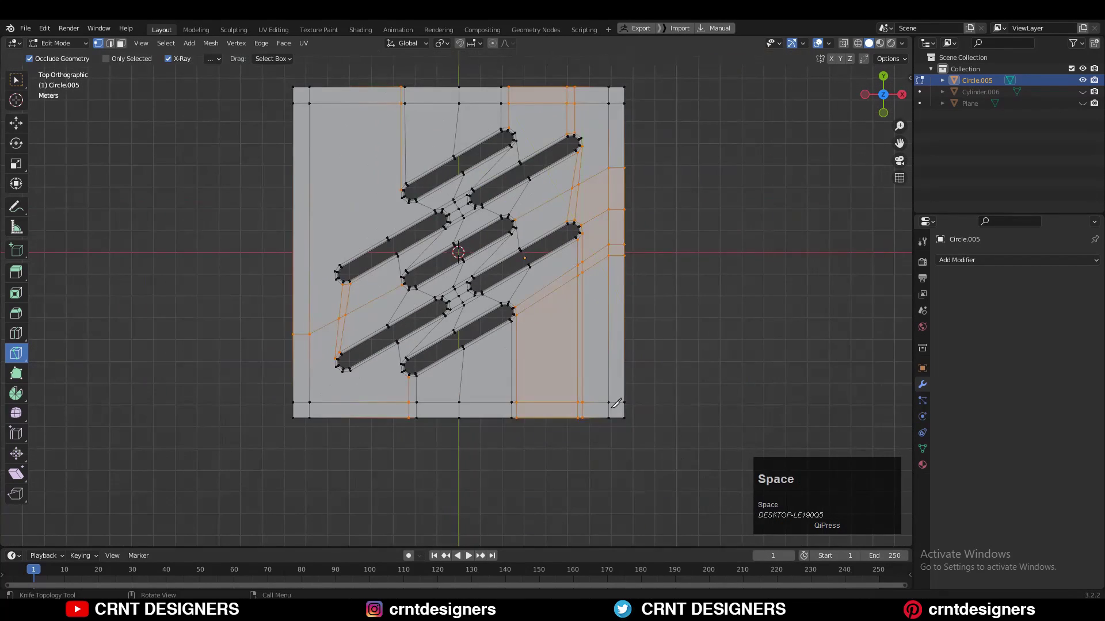
- Knife a slanted cut from the top of the bottom slot's right end to the right border and straight out to the panel's edge
click(565, 306)
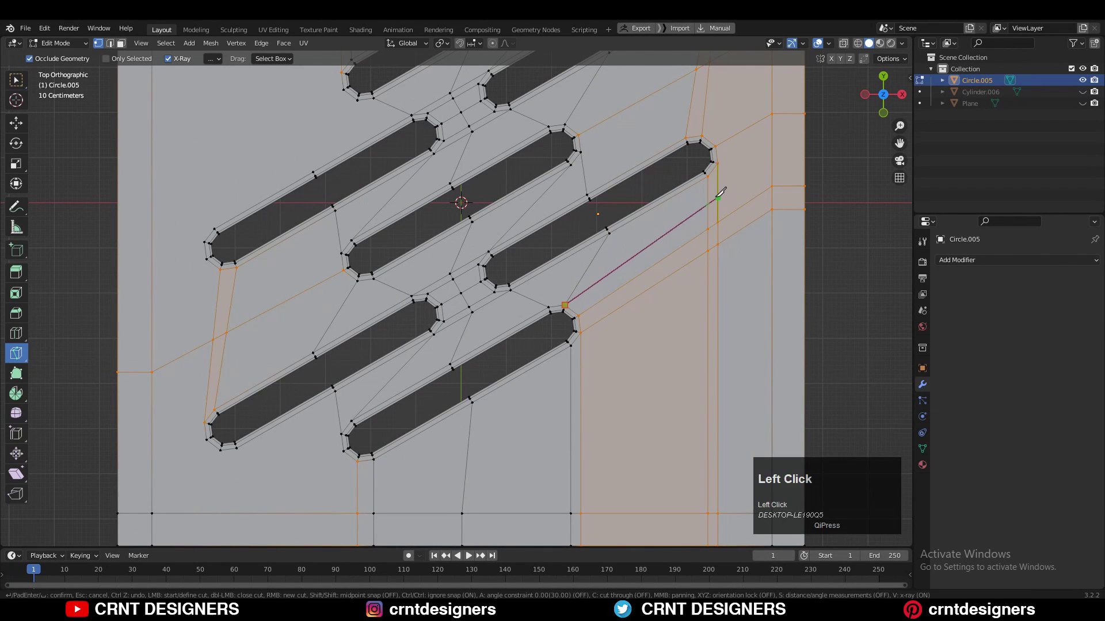
click(771, 167)
key(space)
- Knife two vertical cuts from the lower left slot's rounded left end down to the panel's bottom edge
scroll(748, 207, down, 4)
scroll(668, 256, up, 2)
shift+middle_drag(441, 449, 656, 254)
scroll(655, 254, up, 3)
click(602, 239)
click(472, 236)
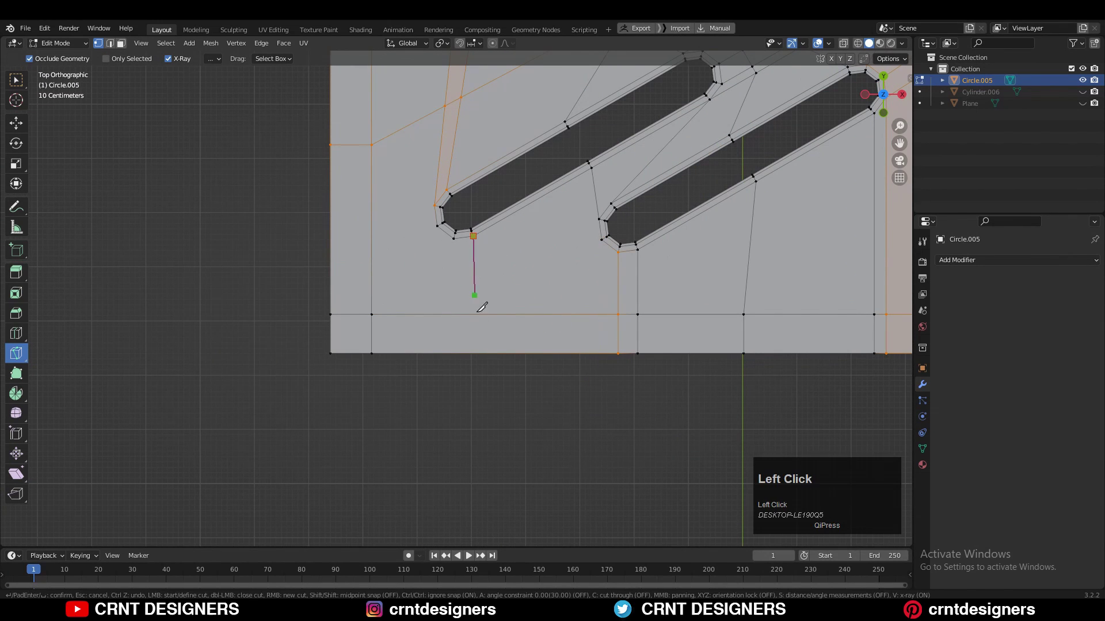
click(431, 418)
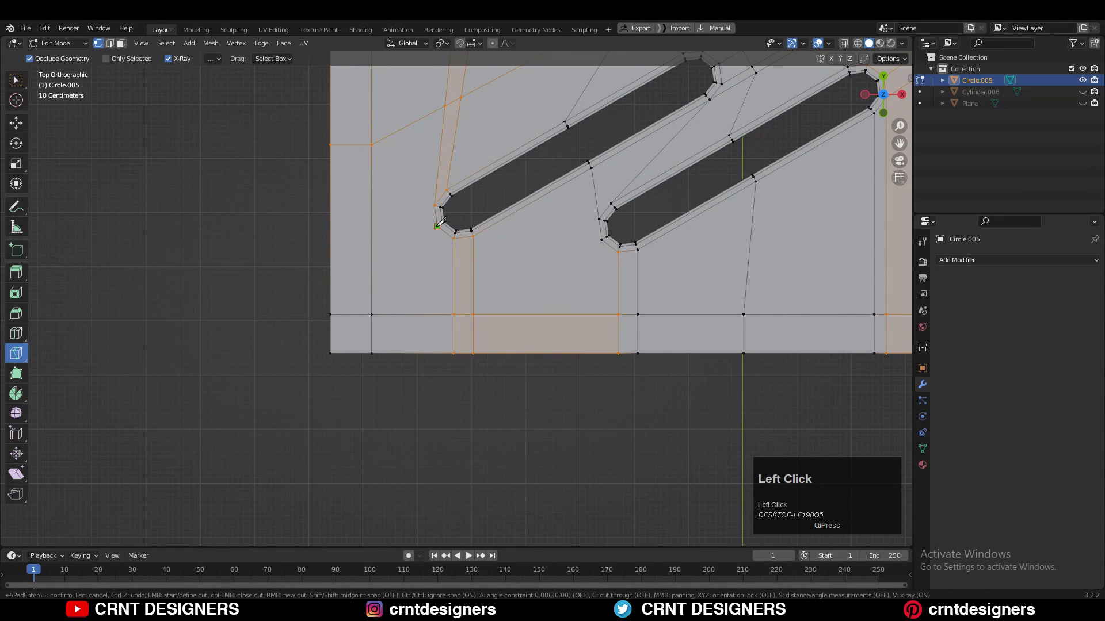
- Knife three slanted cuts from the lower left slot's left end to the left border and straight out to the panel's edge
click(299, 269)
key(space)
click(435, 206)
key(x)
key(x)
click(371, 242)
key(x)
click(371, 293)
key(x)
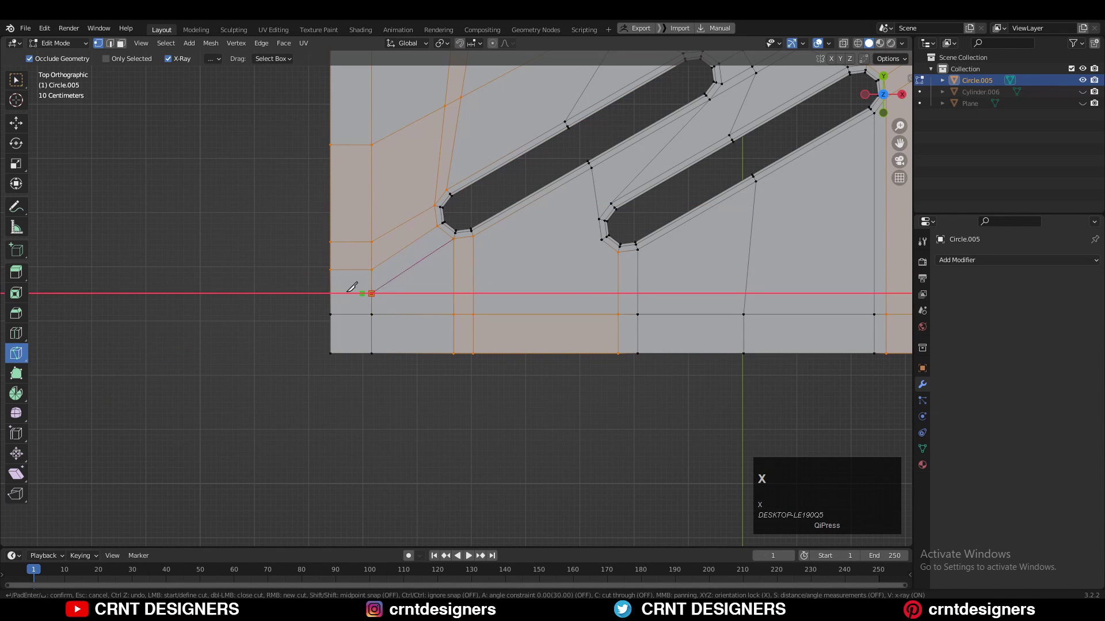
click(330, 293)
key(space)
- Knife two slanted cuts from the upper left slot's left end to the left border and straight out to the panel's edge
shift+middle_drag(331, 291, 325, 544)
scroll(428, 261, up, 1)
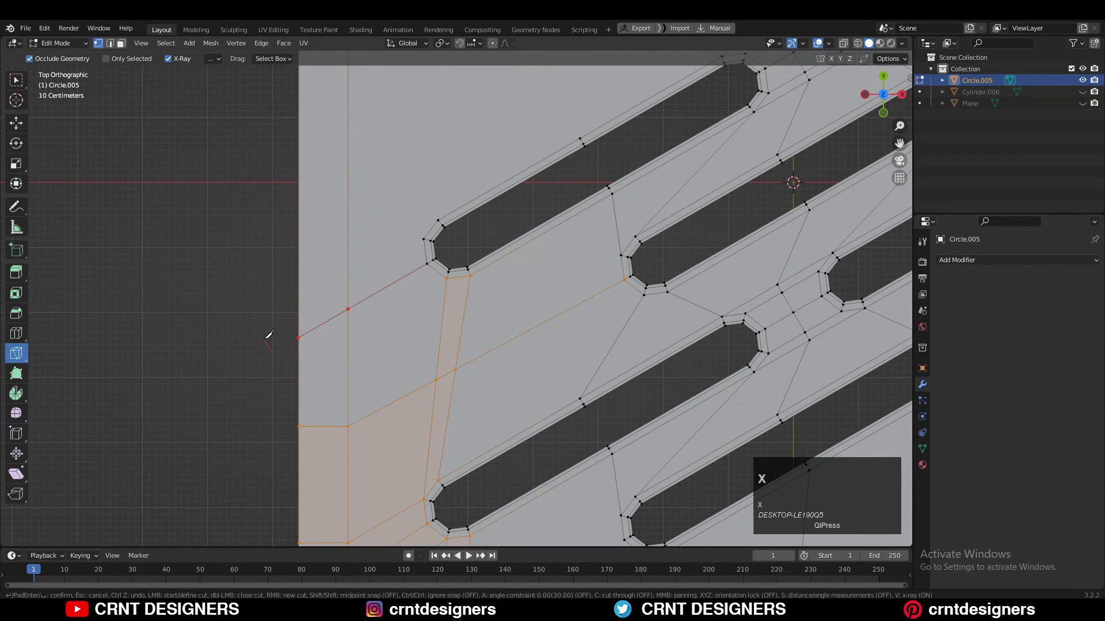
key(x)
click(345, 310)
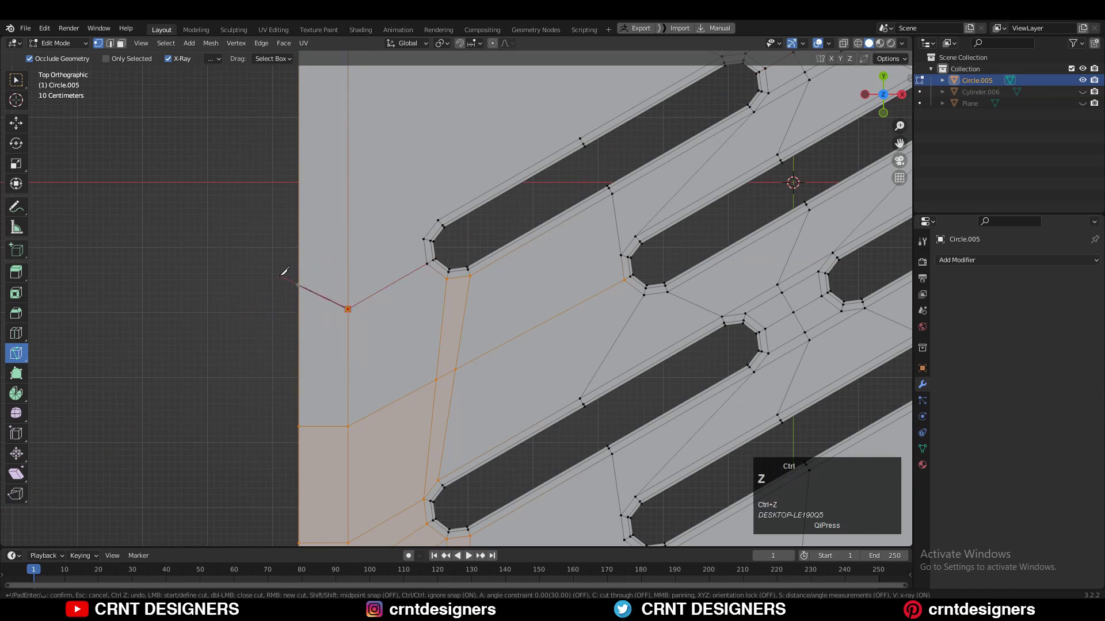
click(347, 347)
key(x)
scroll(268, 322, down, 2)
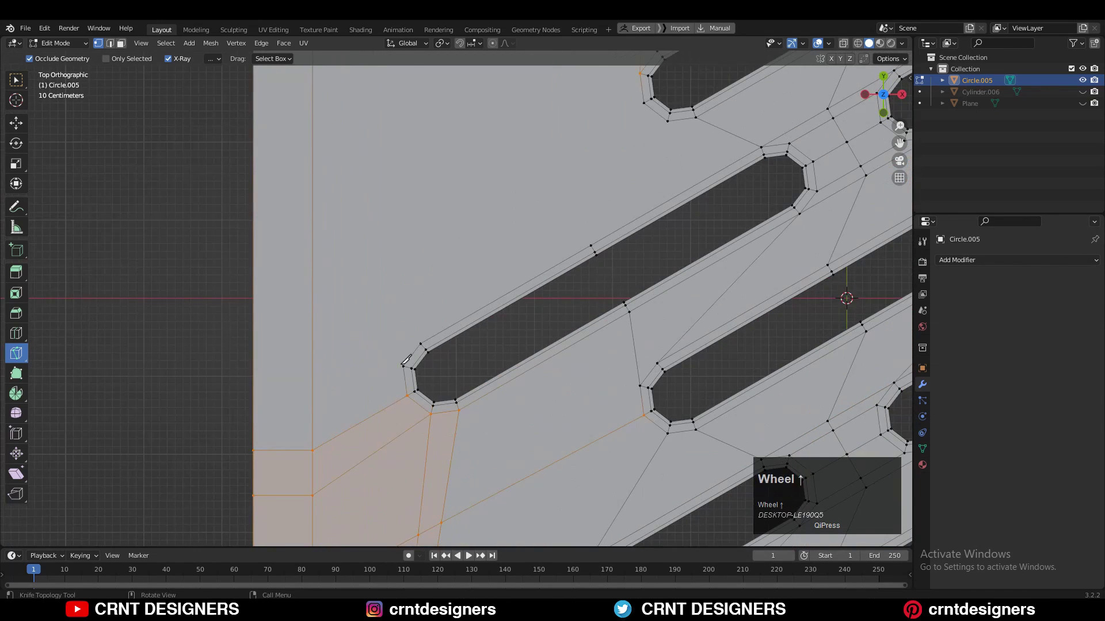
- Knife three slanted cuts from the upper right slot's outer end to the right border and straight out to the panel's edge
scroll(404, 361, down, 5)
scroll(575, 288, up, 4)
click(625, 263)
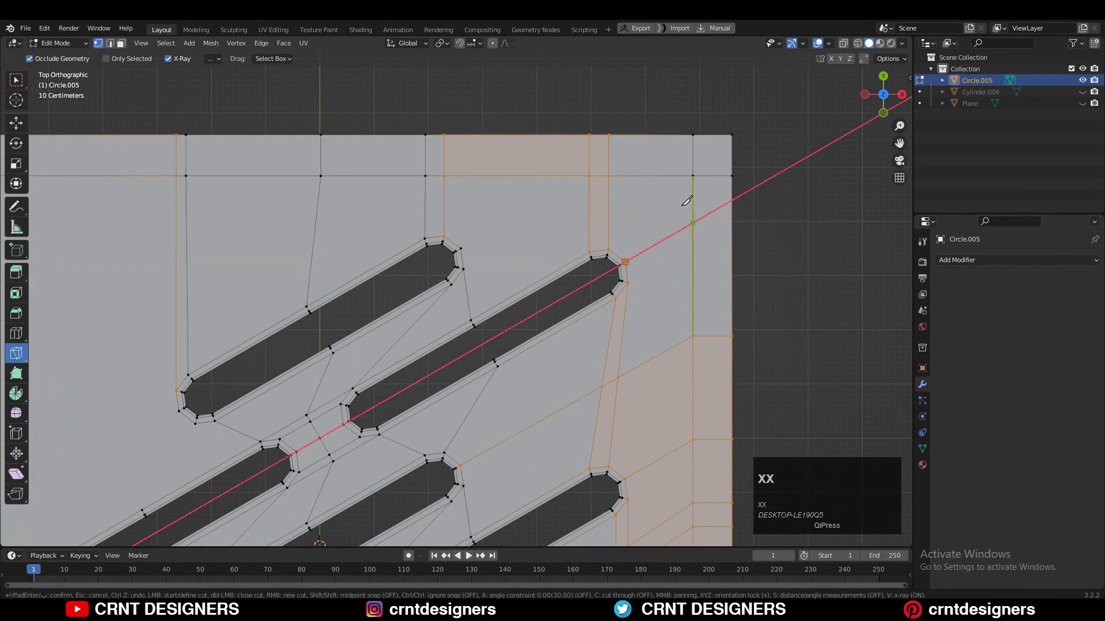
key(space)
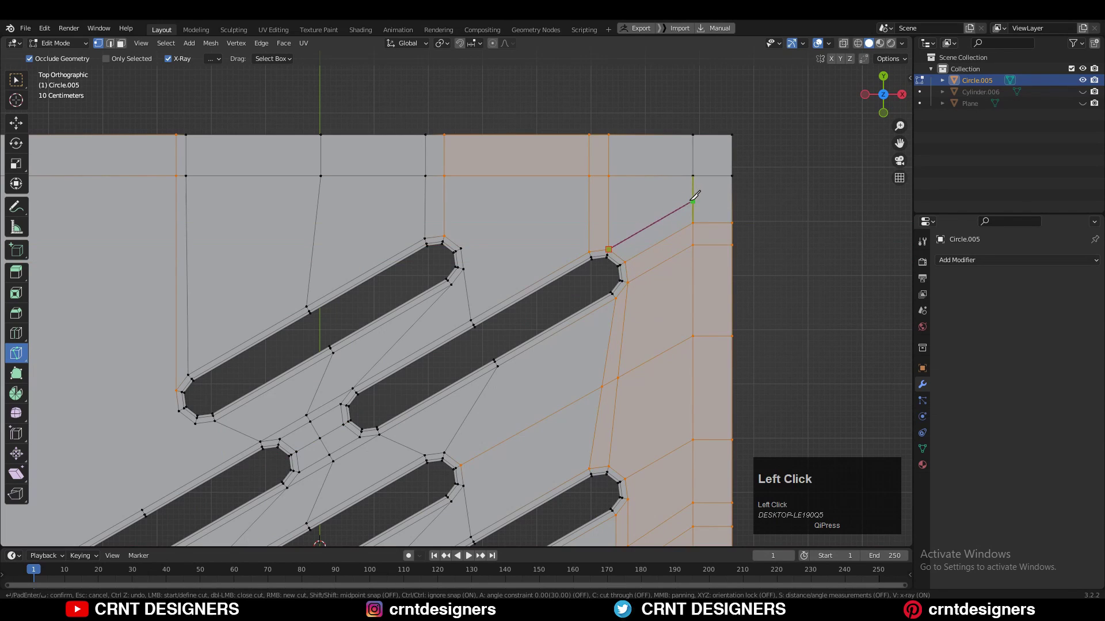
key(x)
click(732, 200)
key(space)
- Knife a third slanted cut above the existing two from the upper left slot's left end out to the panel's left edge
scroll(633, 224, down, 4)
shift+middle_drag(560, 240, 804, 94)
scroll(512, 320, up, 4)
click(517, 289)
key(x)
key(x)
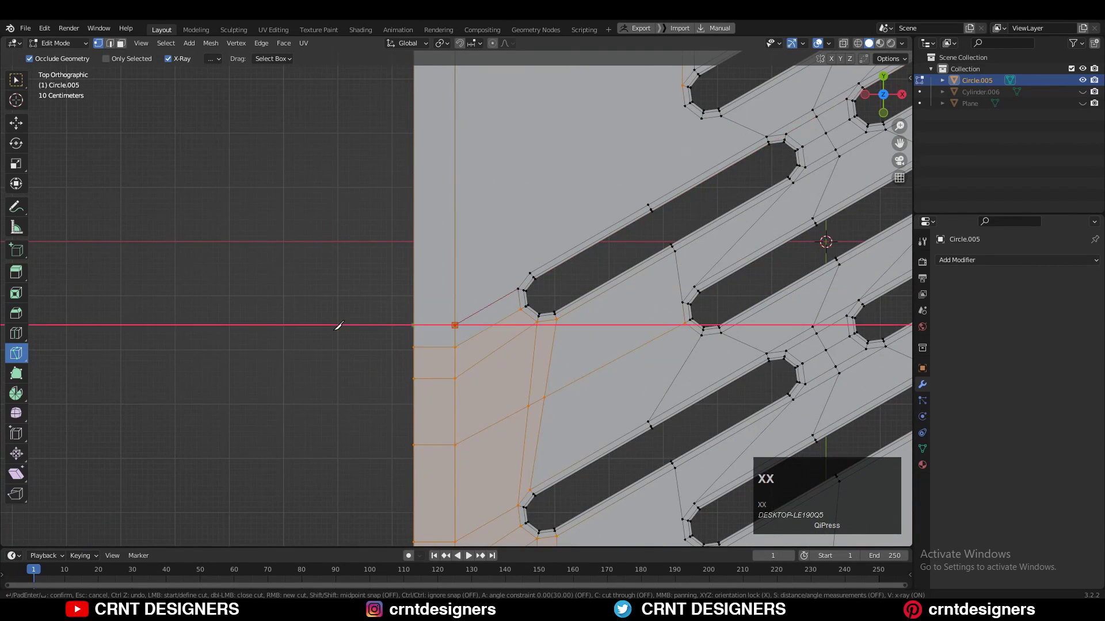
click(339, 325)
key(space)
- Slide the left-border edge of the upper left slot's cuts so that the three cuts are evenly spaced
scroll(403, 329, down, 2)
shift+middle_drag(448, 333, 439, 340)
key(w)
key(2)
click(439, 340)
key(g)
key(g)
click(439, 344)
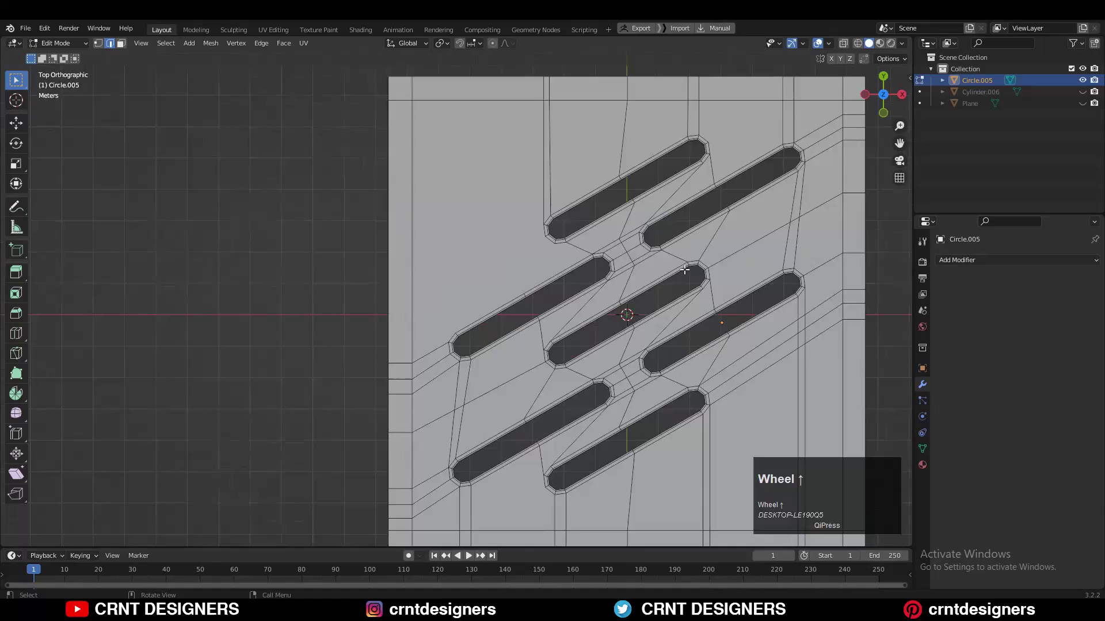
- Knife two slanted cuts from the central slot's left end to the left border and straight out to the panel's edge
shift+middle_drag(684, 269, 432, 317)
scroll(259, 478, up, 3)
key(3)
shift+middle_drag(259, 477, 405, 392)
alt+click(402, 391)
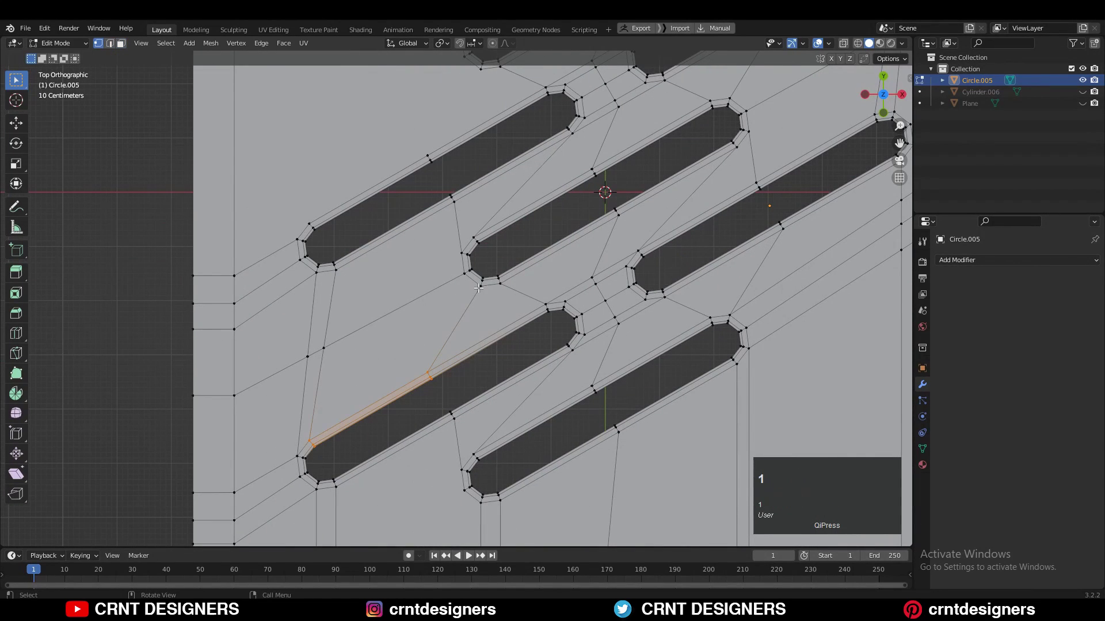
click(16, 354)
click(481, 286)
key(x)
key(x)
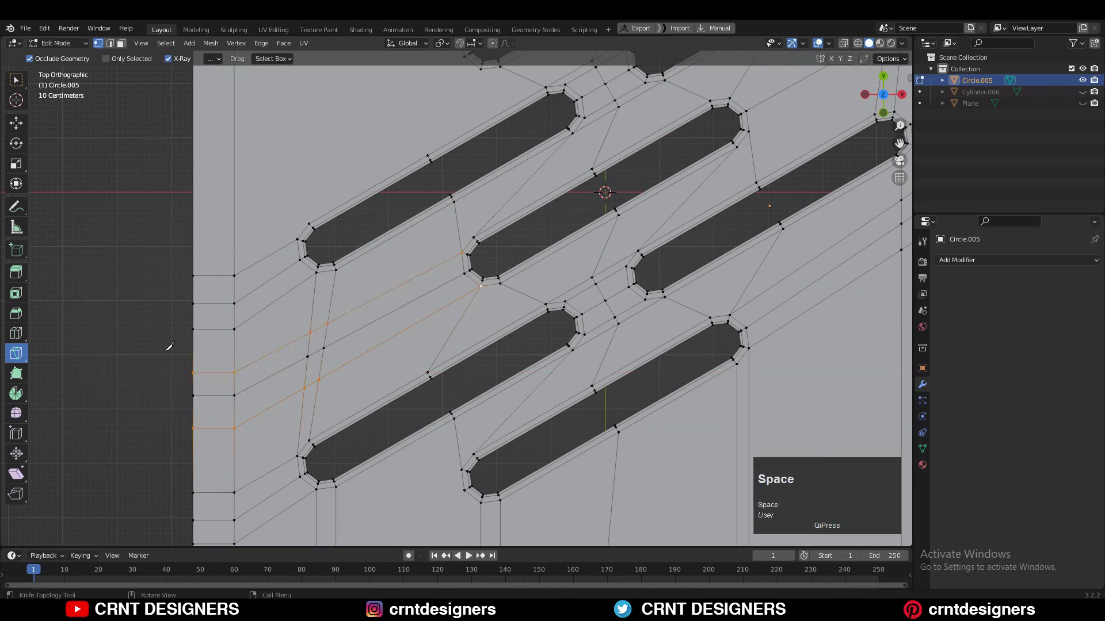
- Knife two slanted cuts from the central slot's right end to the right border and straight out to the panel's edge
scroll(165, 351, down, 1)
shift+middle_drag(654, 156, 416, 356)
scroll(416, 355, up, 2)
click(442, 347)
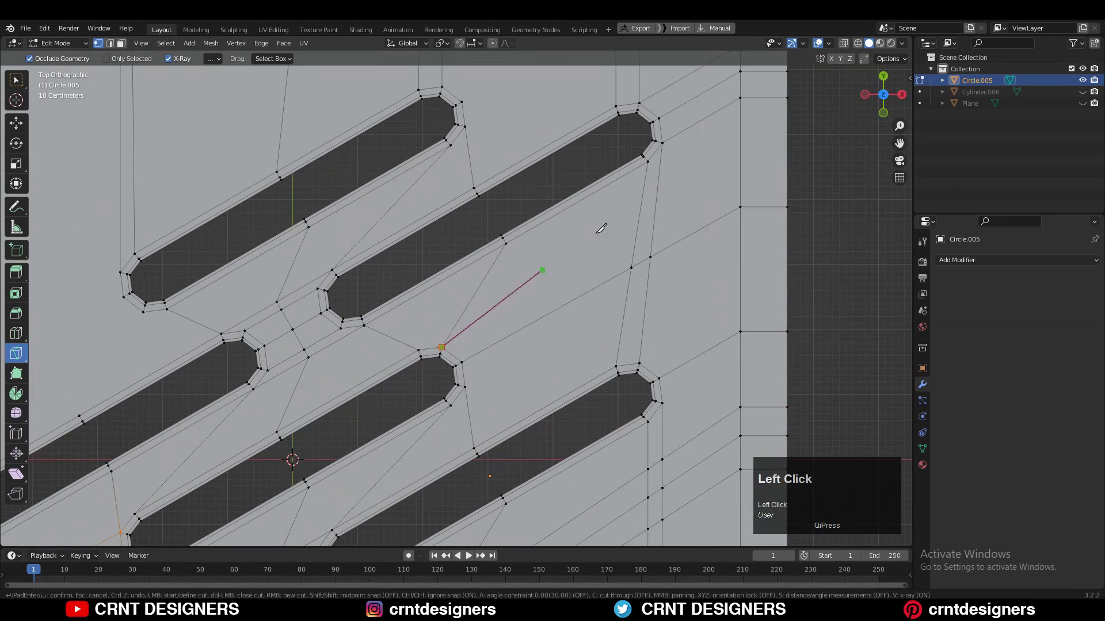
click(797, 160)
click(788, 232)
key(Return)
scroll(771, 232, down, 4)
shift+middle_drag(653, 231, 912, 52)
scroll(609, 292, up, 4)
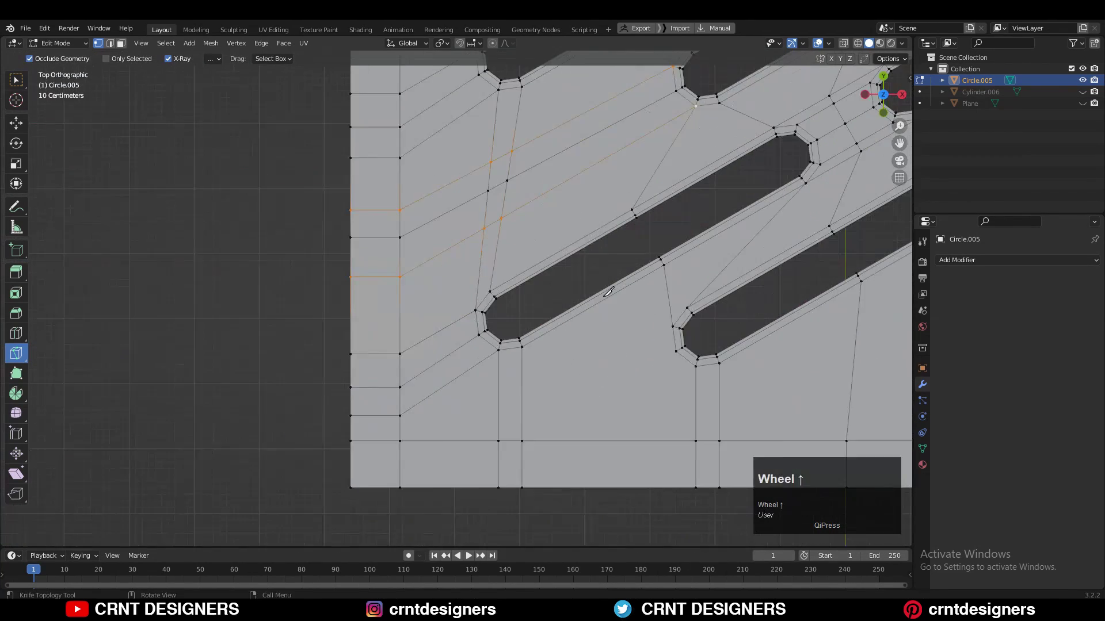
scroll(609, 292, down, 1)
click(640, 342)
scroll(695, 283, up, 2)
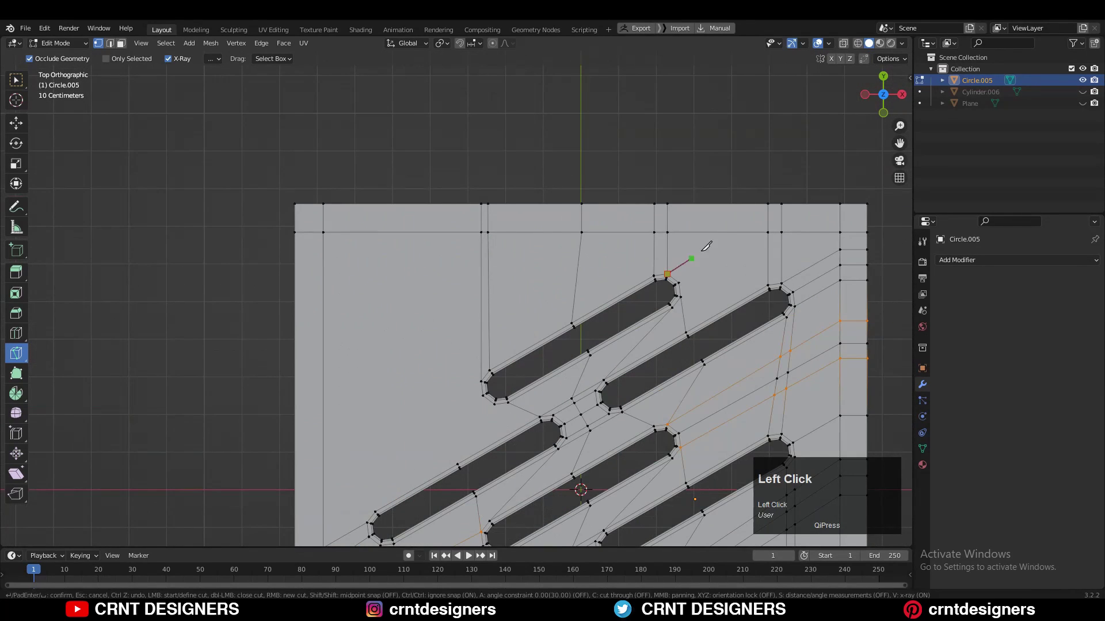
key(Escape)
- Select the panel's top border edge loops and move them 3 m outward along Y
key(w)
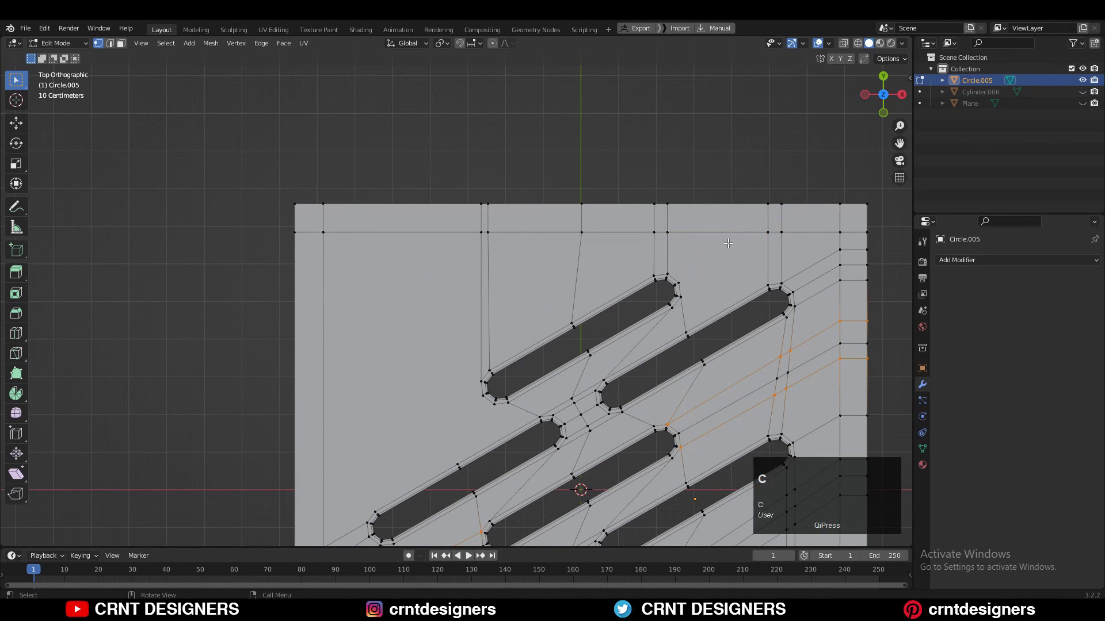
key(2)
alt+click(725, 232)
scroll(437, 234, down, 3)
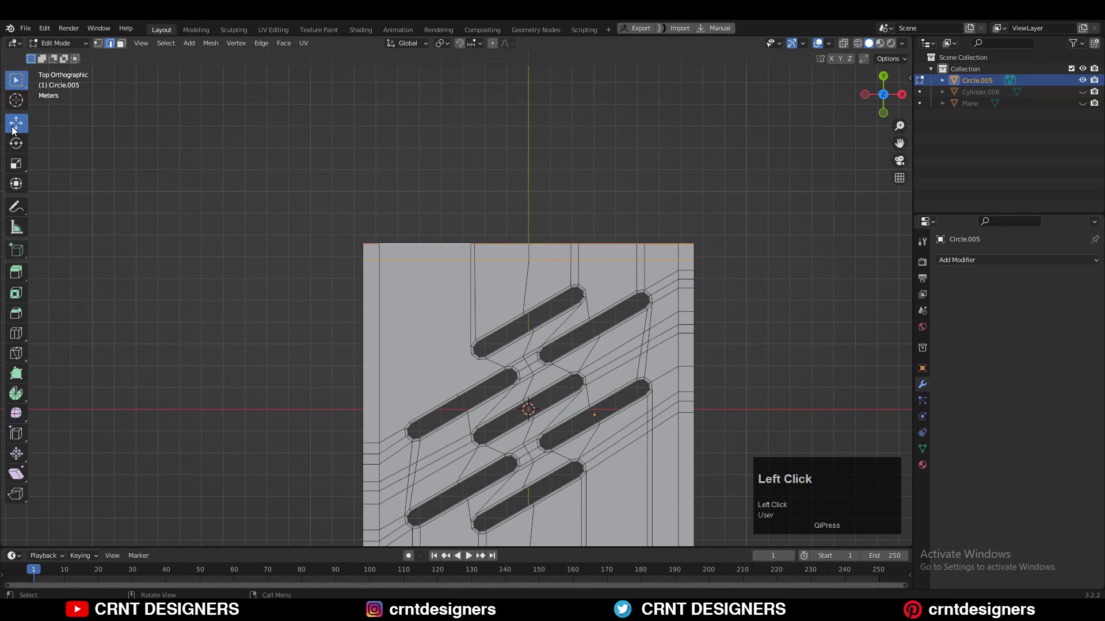
mouse_move(549, 207)
mouse_down()
mouse_move(550, 154)
mouse_move(547, 165)
mouse_move(575, 187)
mouse_move(549, 185)
mouse_up()
- Select the panel's bottom border edge loops and move them outward along Y to lengthen the panel
shift+scroll(549, 288, down, 5)
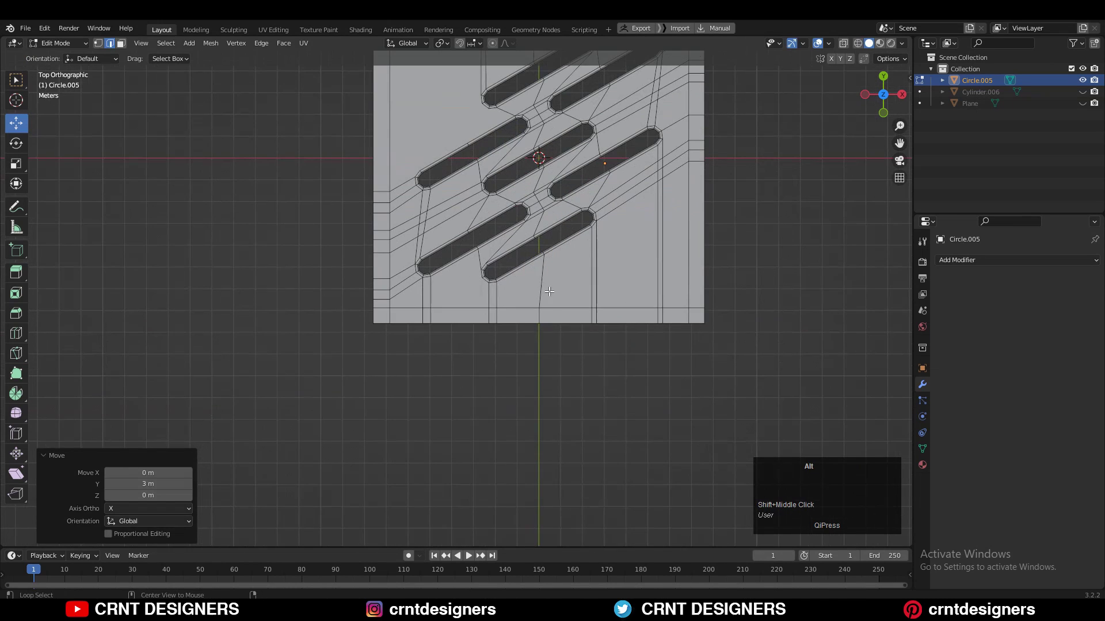
alt+click(550, 320)
drag(540, 275, 539, 348)
click(626, 201)
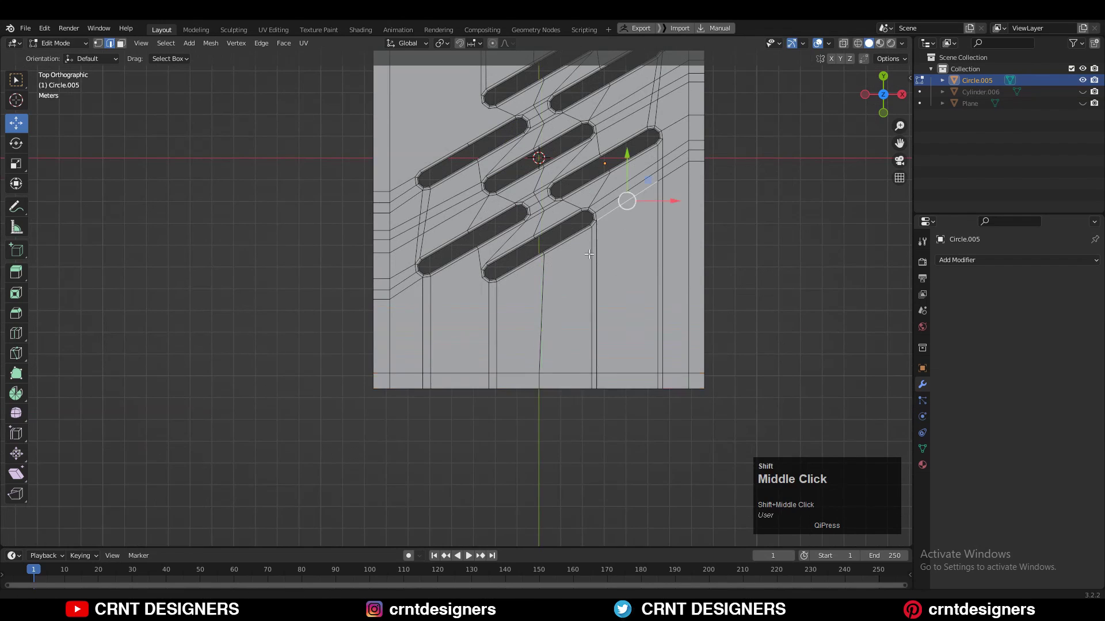
- Knife three slanted cuts from the bottom slot's left end to the left border and straight out to the panel's edge
shift+middle_drag(176, 325, 163, 378)
scroll(163, 377, up, 3)
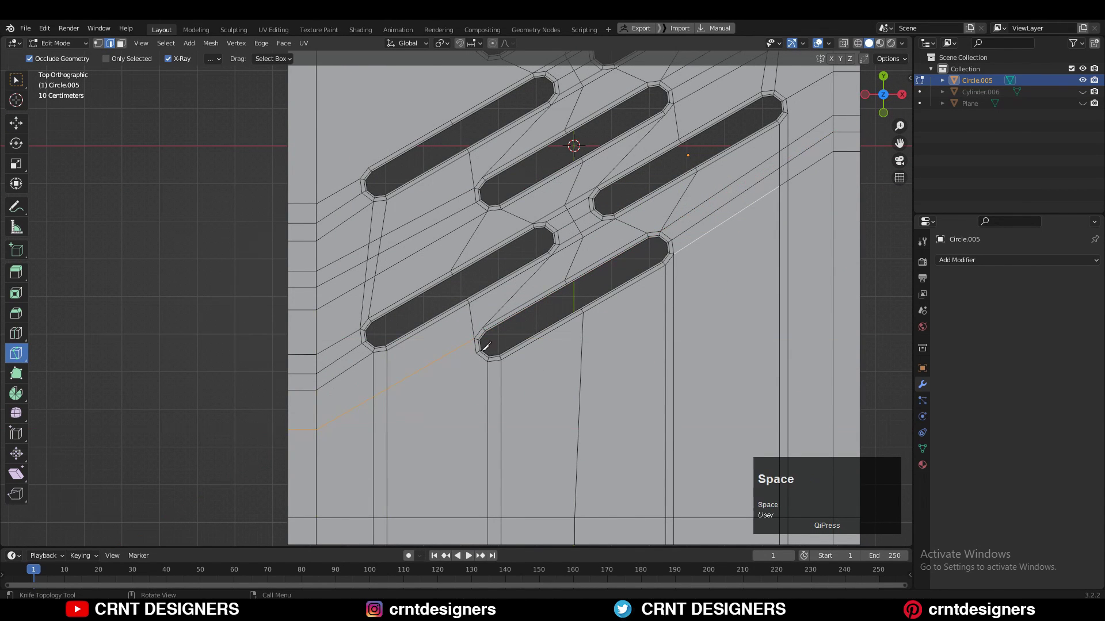
scroll(486, 345, up, 3)
shift+middle_drag(486, 346, 646, 261)
click(662, 274)
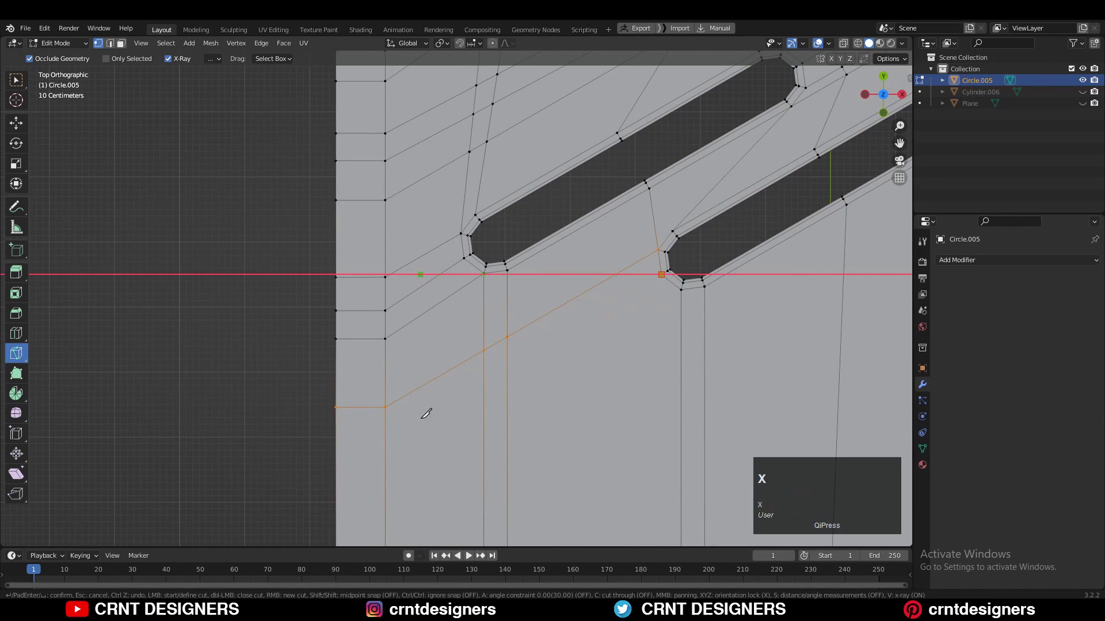
scroll(310, 433, down, 2)
middle_drag(523, 407, 506, 368)
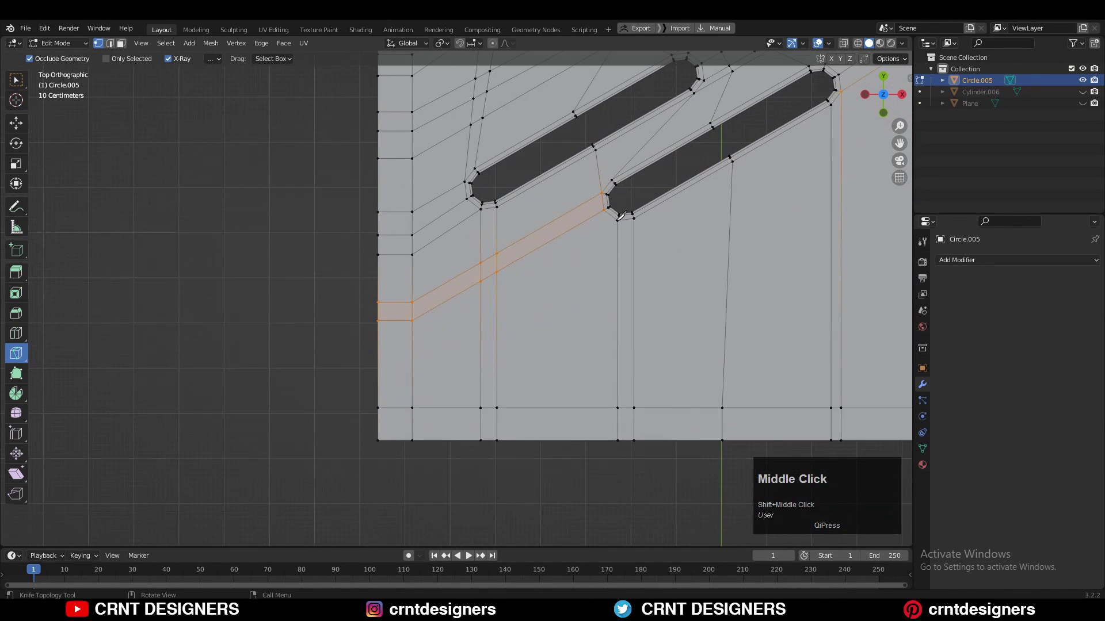
scroll(348, 338, down, 3)
- Knife two vertical cuts from the upper left slot's left end up to the panel's top edge
scroll(349, 338, up, 4)
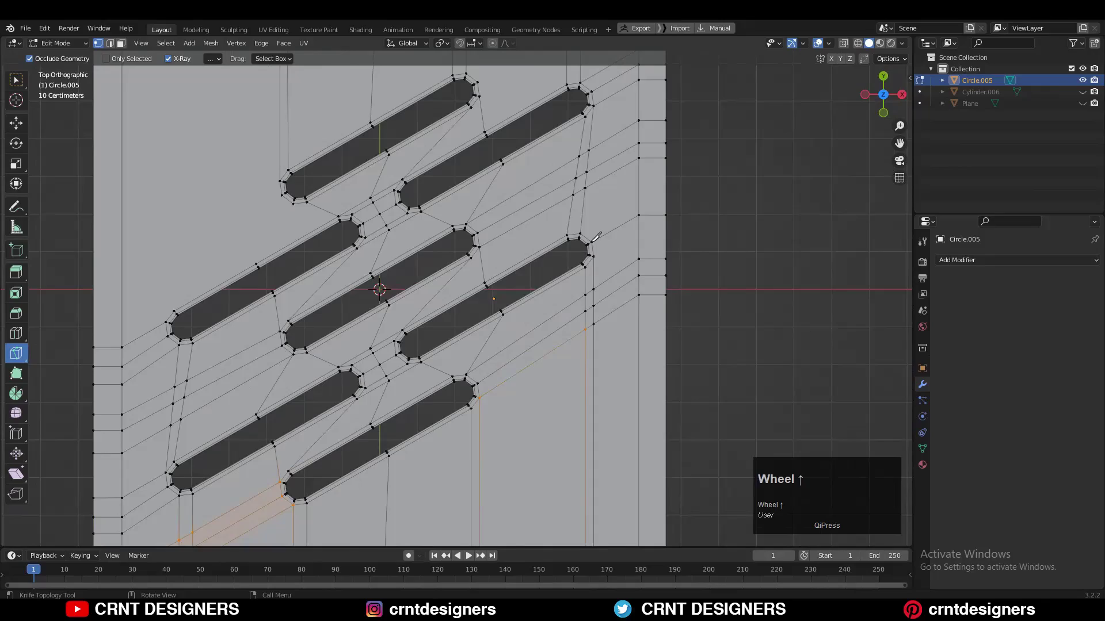
shift+middle_drag(138, 303, 541, 336)
scroll(541, 337, up, 2)
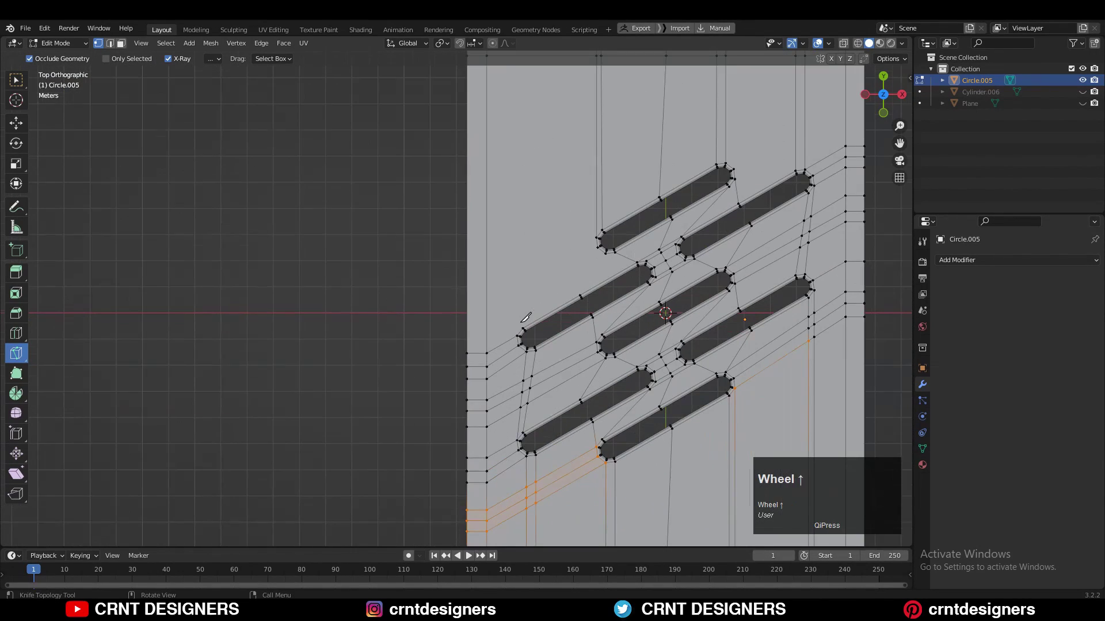
key(y)
scroll(542, 145, down, 4)
click(542, 146)
key(space)
scroll(544, 242, up, 5)
click(532, 412)
shift+middle_drag(544, 272, 482, 352)
key(y)
click(518, 77)
key(space)
- Knife a vertical cut from the middle of the upper left slot's upper side to the panel's top edge
scroll(501, 362, up, 4)
click(517, 391)
key(y)
scroll(512, 242, down, 4)
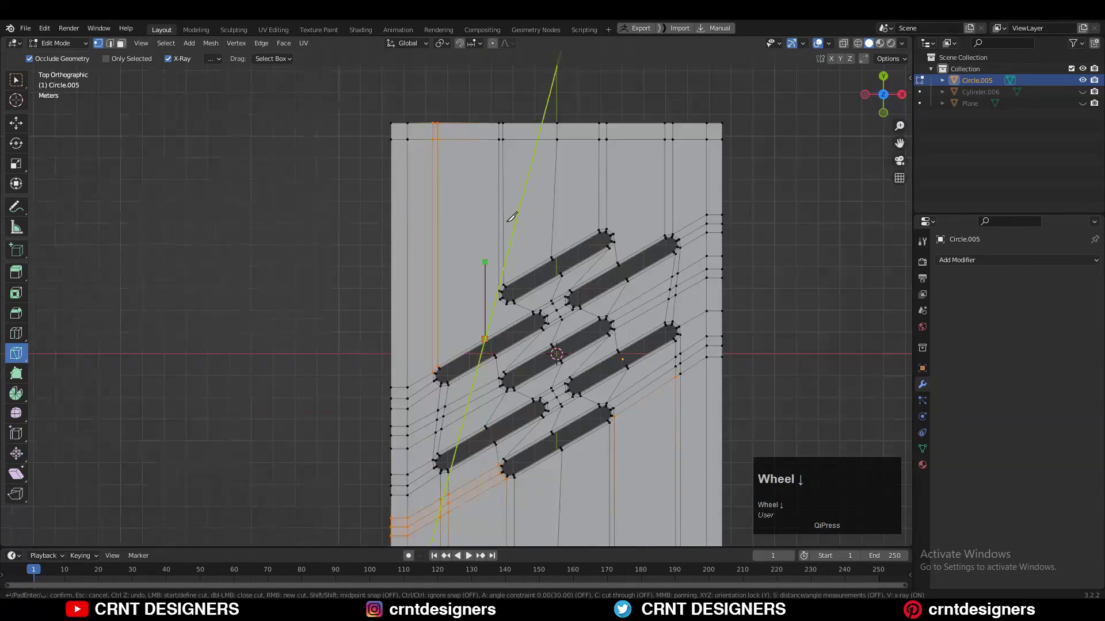
click(508, 110)
- Knife three slanted cuts from the top slot's right end to the right border and straight out to the panel's edge
scroll(561, 247, up, 2)
shift+middle_drag(548, 307, 547, 271)
shift+middle_drag(619, 109, 581, 256)
scroll(581, 256, up, 3)
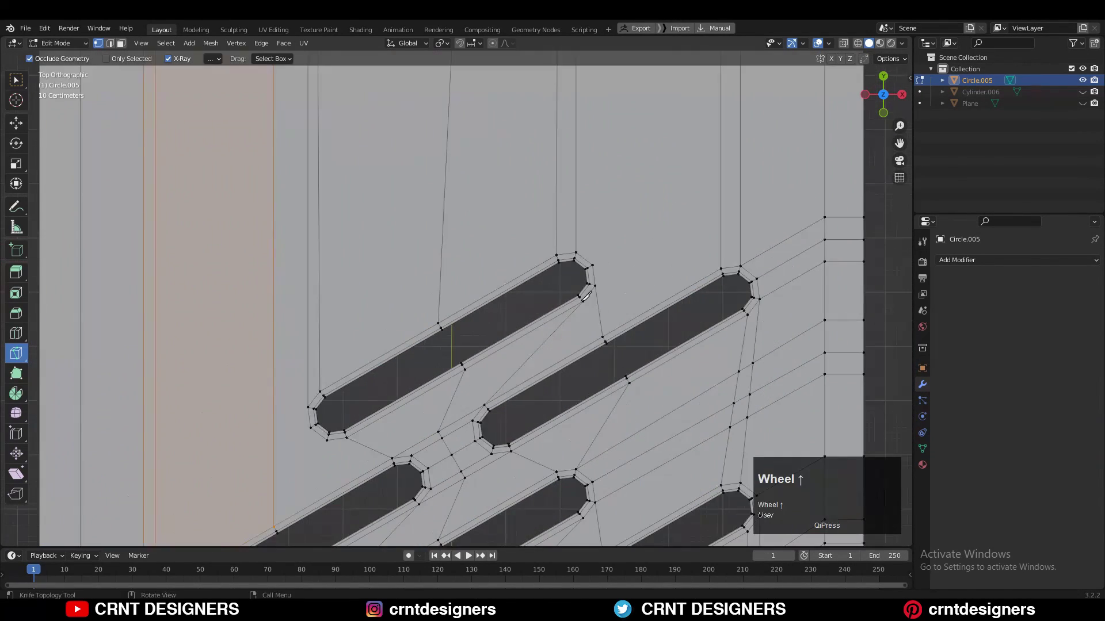
click(575, 253)
key(x)
key(x)
middle_drag(873, 105, 713, 188)
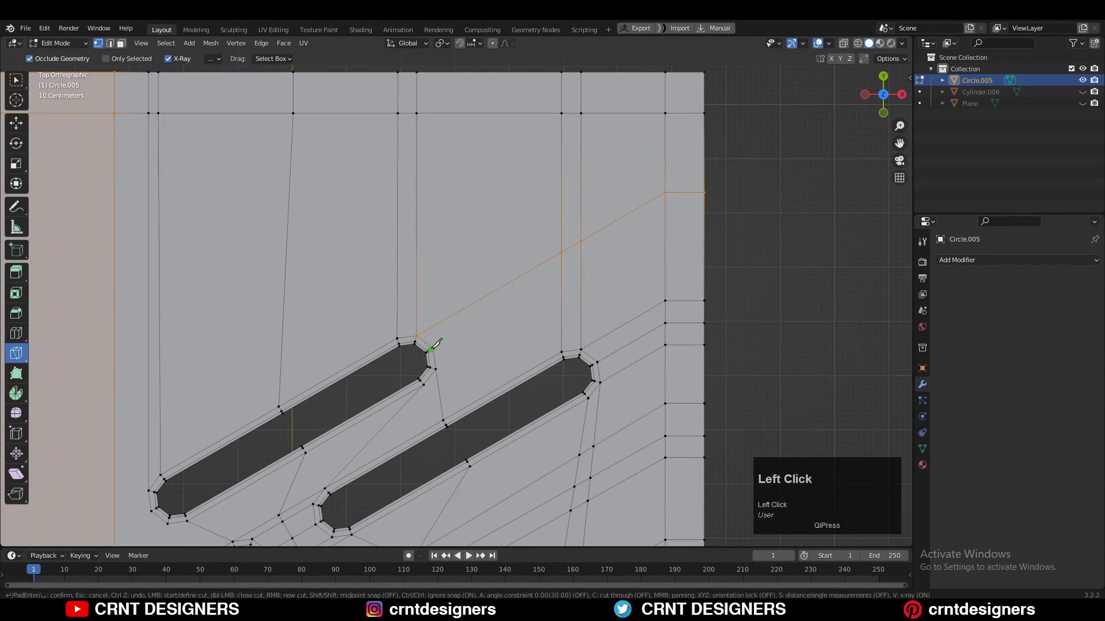
key(x)
click(437, 367)
key(x)
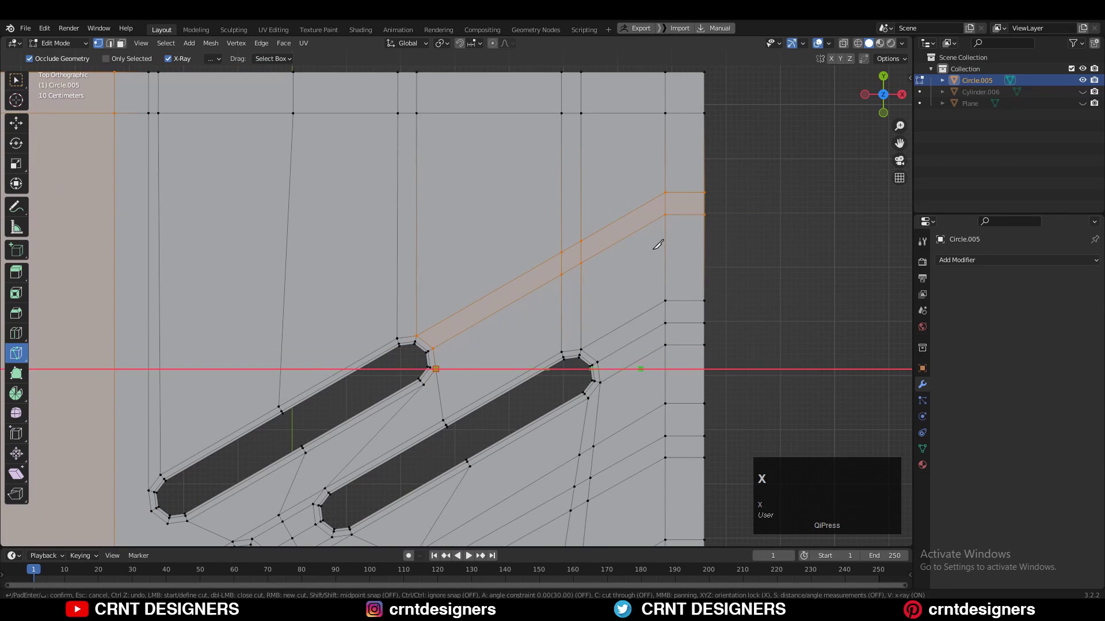
click(736, 236)
key(space)
- Knife two more slanted cuts from the lower right slot's outer end to the right border and straight out to the panel's edge
scroll(736, 237, down, 3)
shift+middle_drag(484, 343, 555, 267)
scroll(554, 267, up, 1)
shift+middle_drag(502, 321, 534, 164)
shift+middle_drag(684, 228, 541, 329)
scroll(541, 329, up, 3)
click(488, 339)
key(x)
click(651, 273)
key(space)
click(511, 379)
key(x)
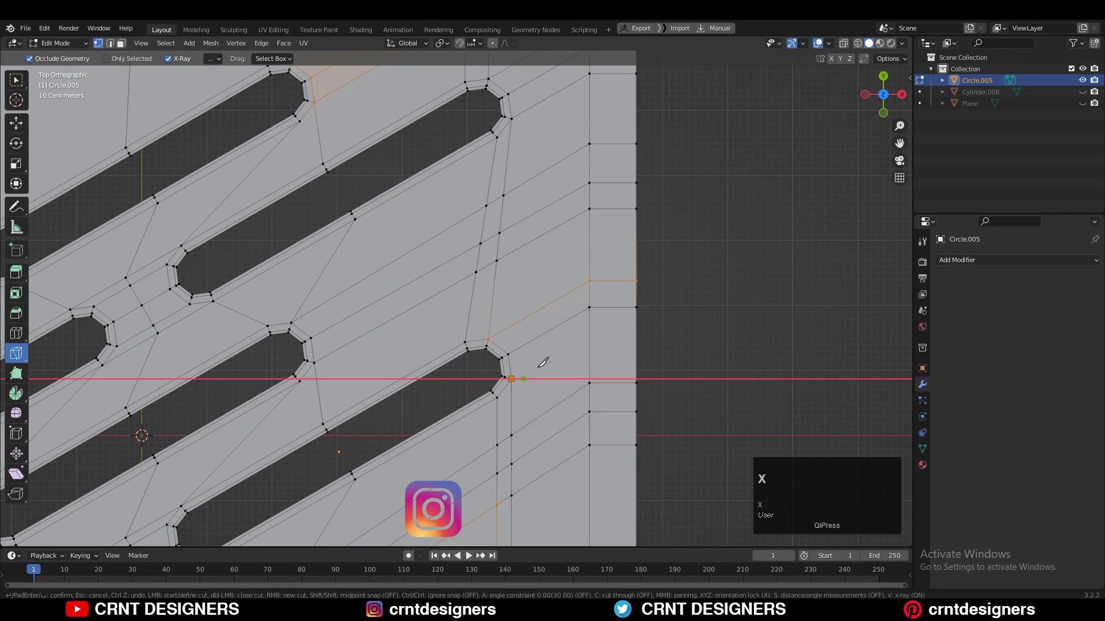
click(636, 334)
key(space)
scroll(636, 334, down, 6)
shift+middle_drag(481, 409, 609, 291)
shift+middle_drag(420, 173, 480, 296)
scroll(479, 296, up, 4)
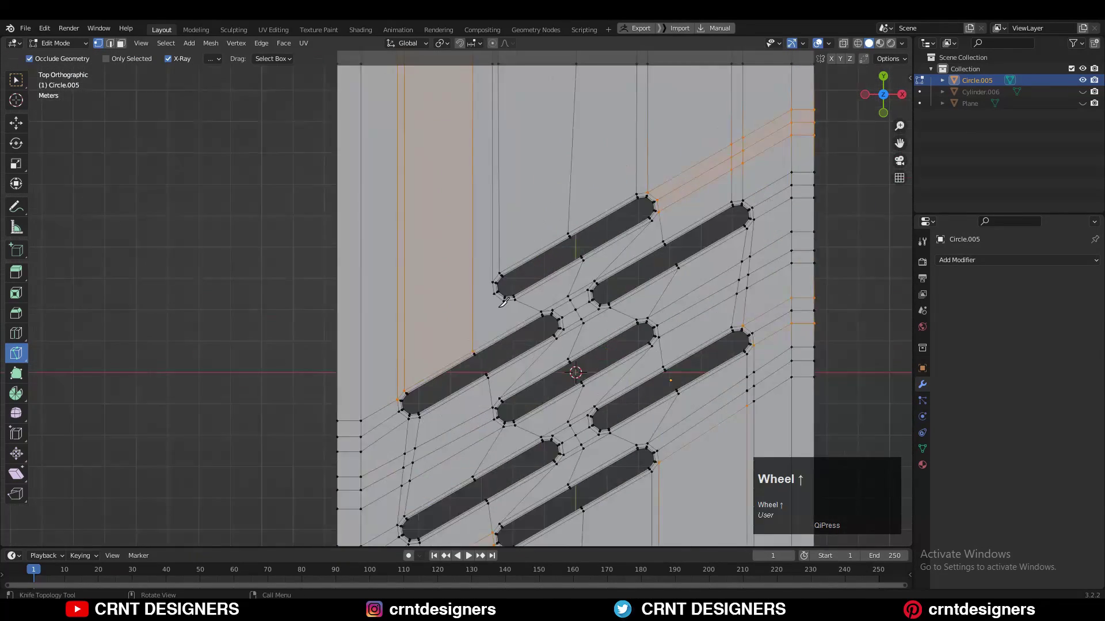
- Knife three slanted cuts from the top slot's left end to the left border and straight out to the panel's edge
click(508, 275)
key(x)
click(253, 396)
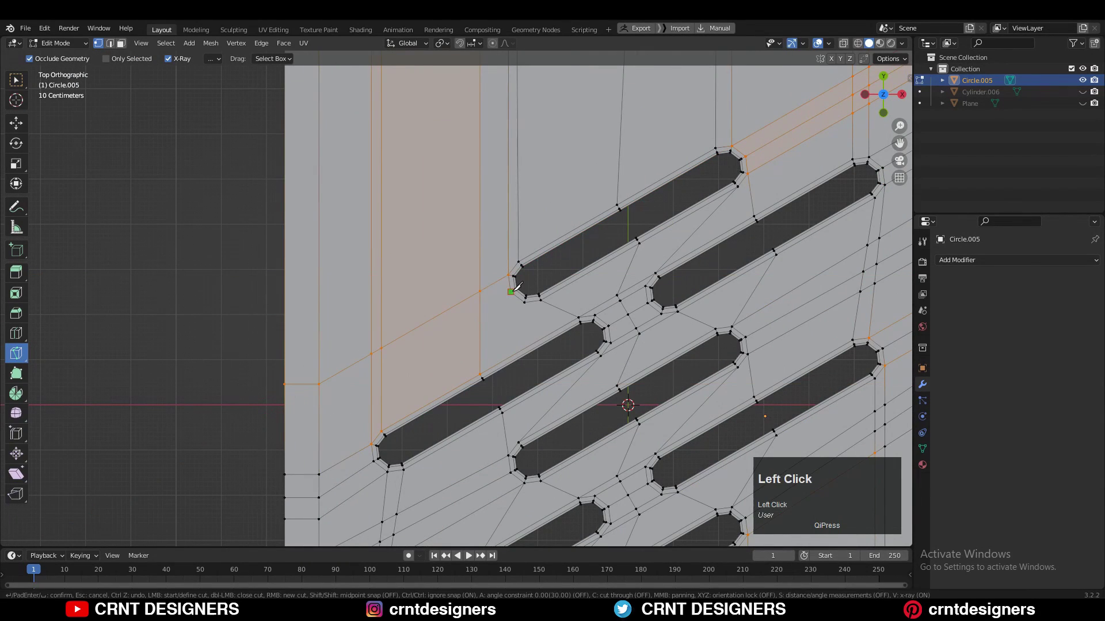
key(x)
click(270, 407)
key(space)
shift+middle_drag(496, 324, 536, 258)
click(567, 237)
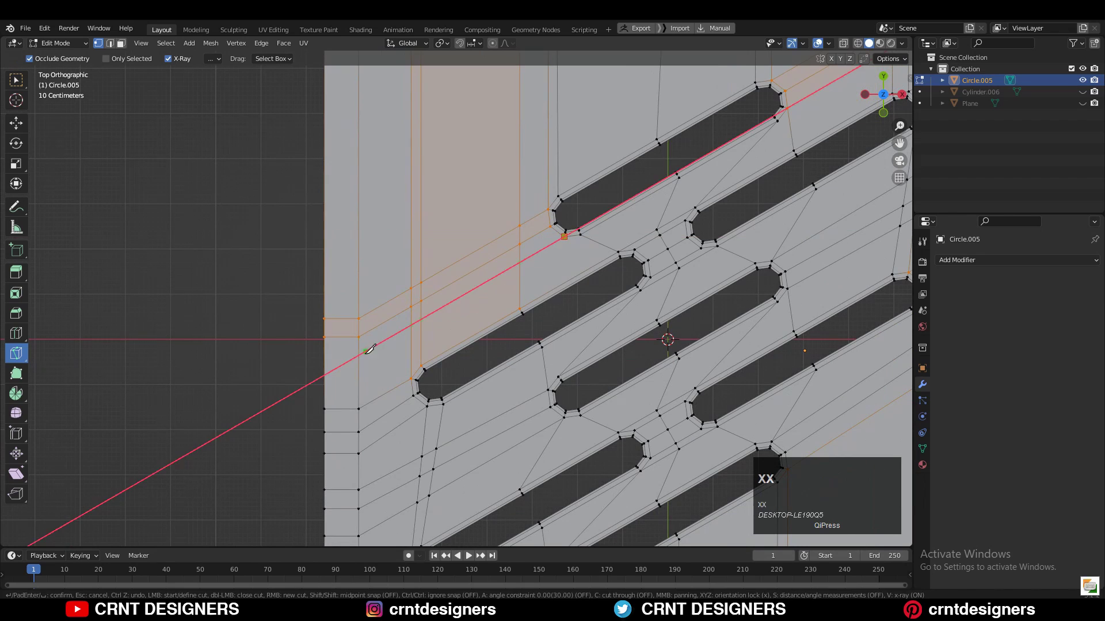
- Examine the panel's edge flow and face loops around the slots
scroll(358, 354, down, 4)
scroll(357, 354, up, 2)
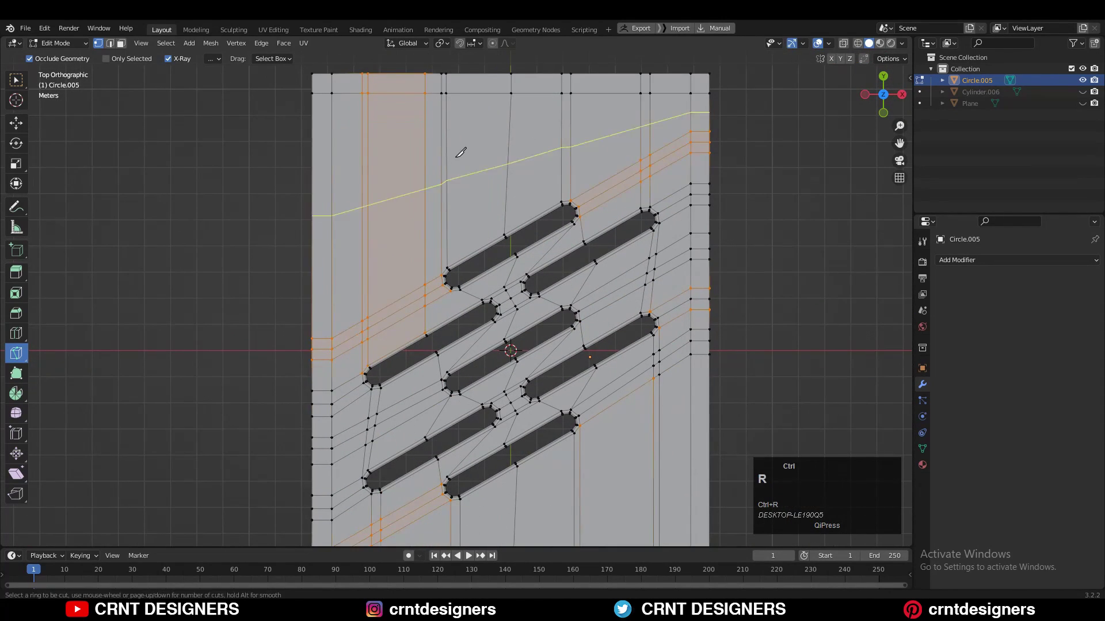
key(ctrl+z)
scroll(622, 286, down, 5)
shift+middle_drag(621, 286, 622, 262)
scroll(623, 262, up, 4)
key(Tab)
click(716, 269)
key(Tab)
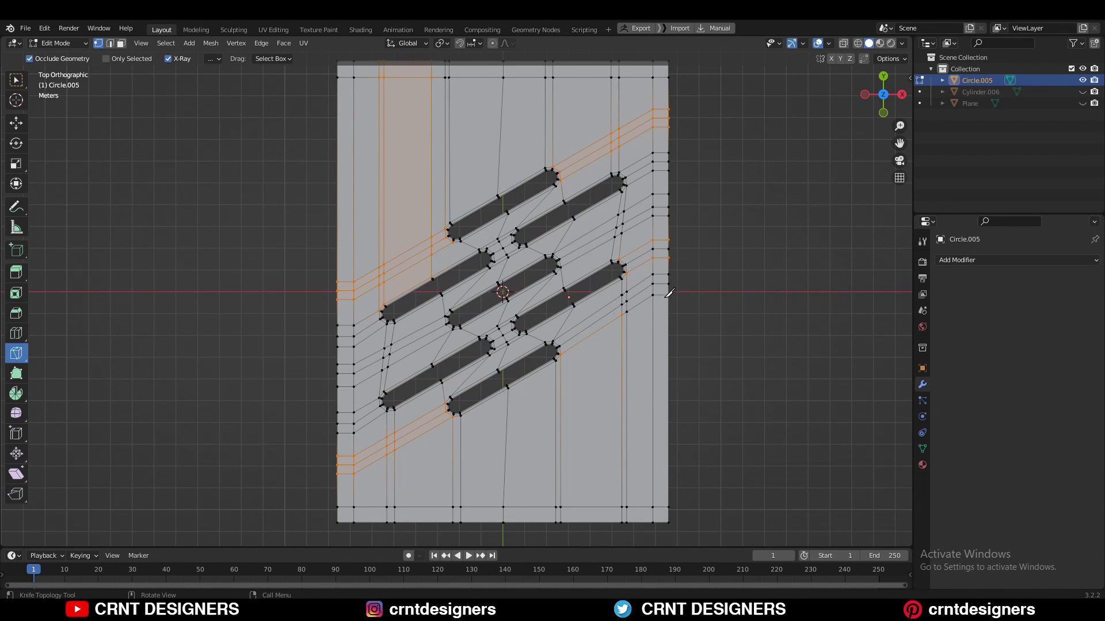
scroll(669, 297, up, 3)
scroll(566, 315, down, 2)
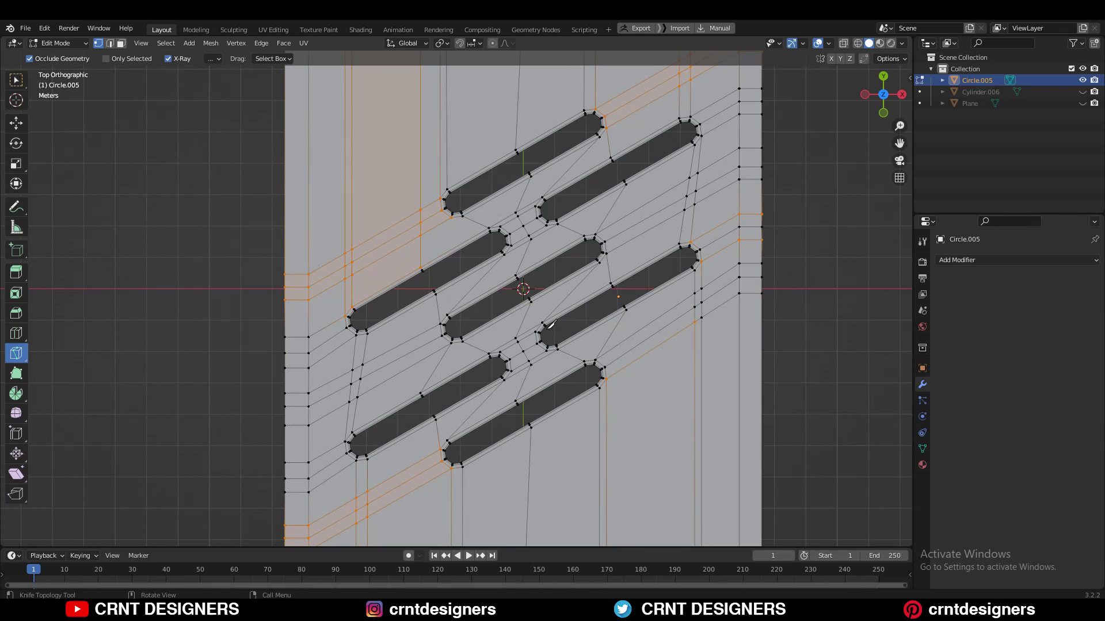
key(3)
scroll(404, 252, down, 2)
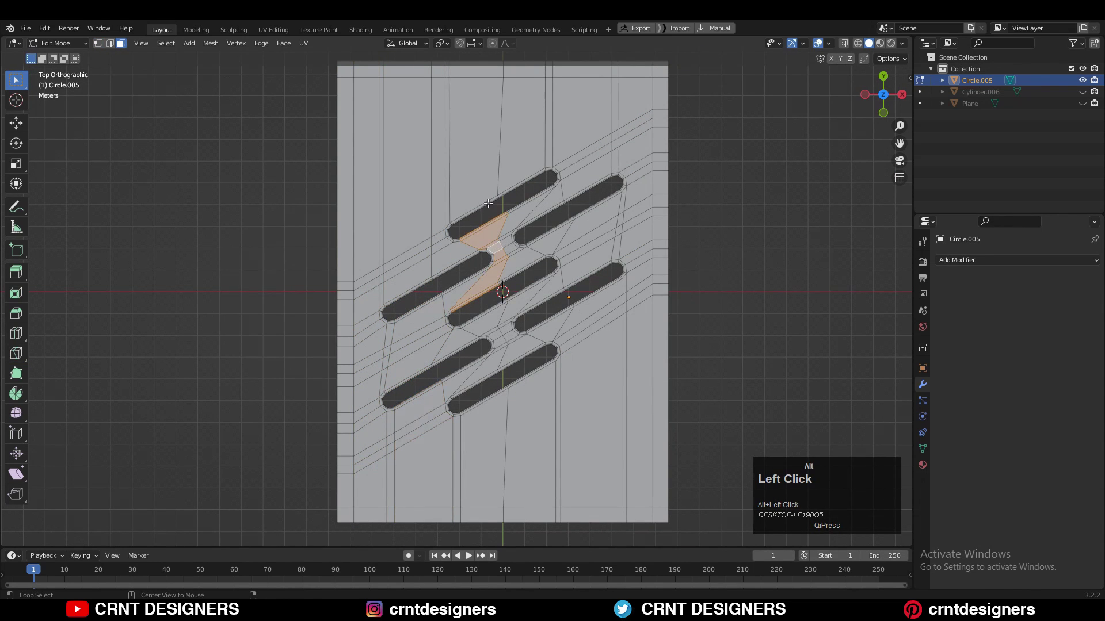
- Knife one slanted cut below the bottom slot and one above the top slot, running border to border and straight out to the edges
scroll(489, 203, up, 2)
click(286, 442)
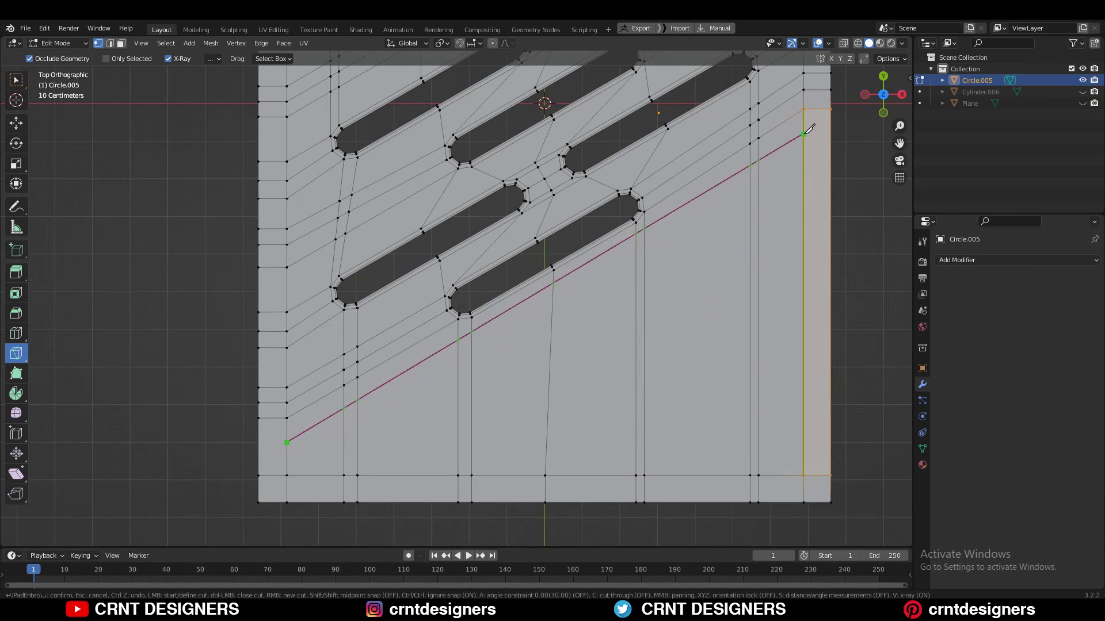
key(x)
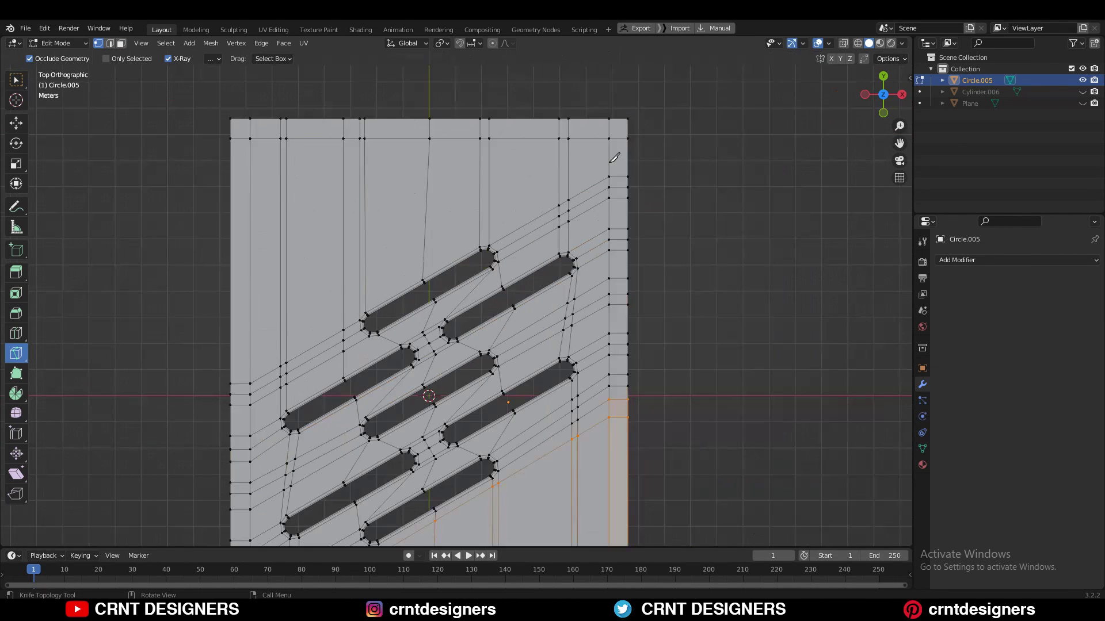
click(609, 163)
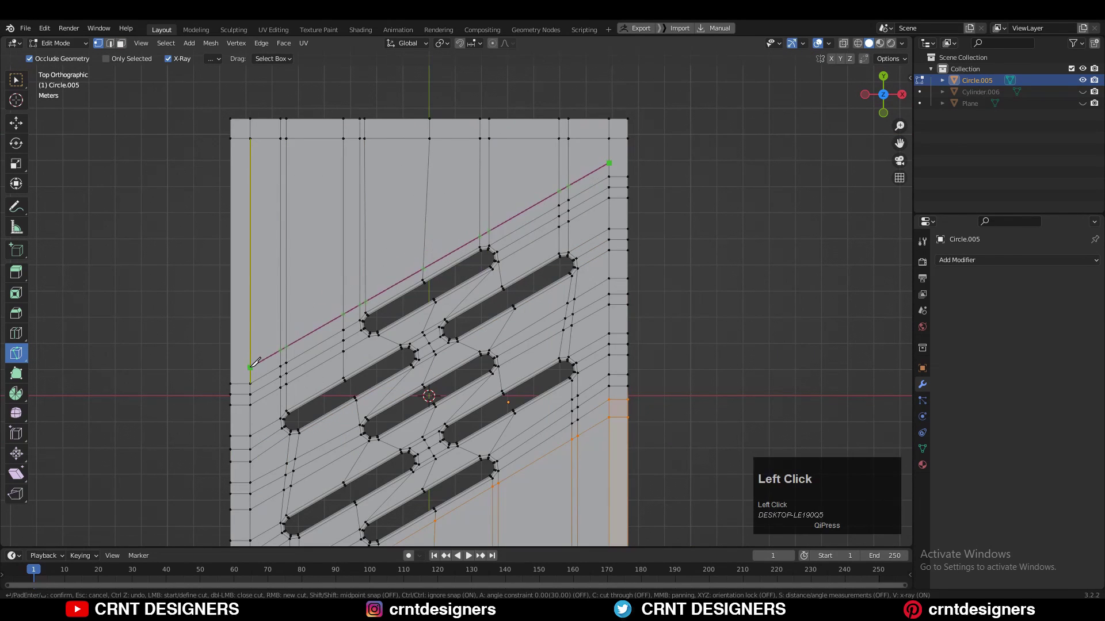
key(space)
scroll(610, 287, down, 3)
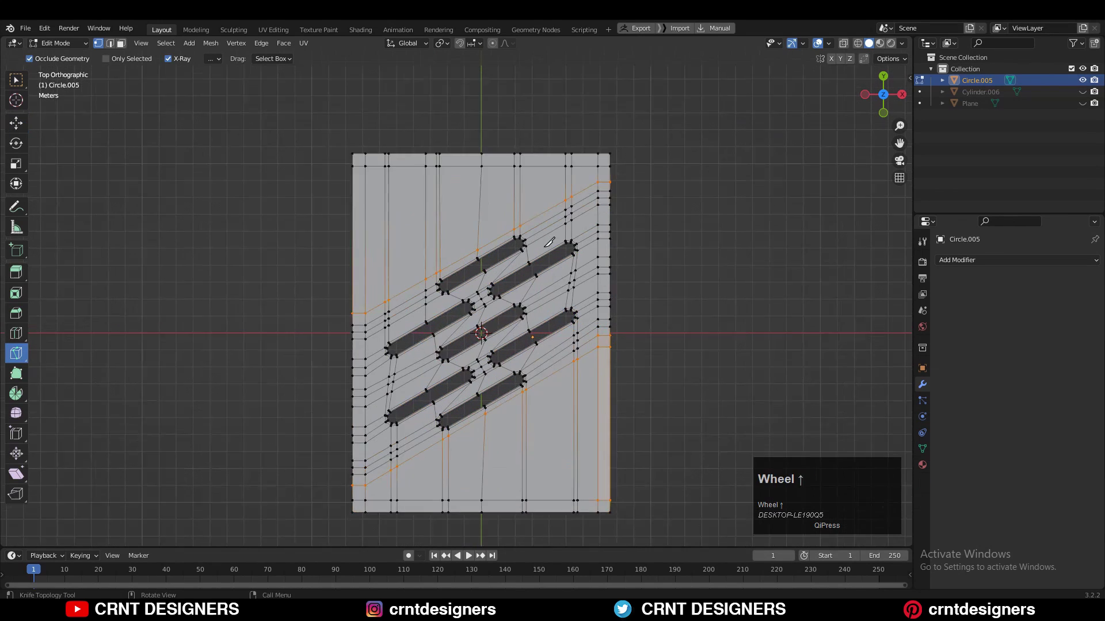
scroll(545, 246, up, 2)
- Rotate the panel 90° in the left view so it stands upright and snap it to the 3D cursor
shift+middle_drag(545, 246, 360, 183)
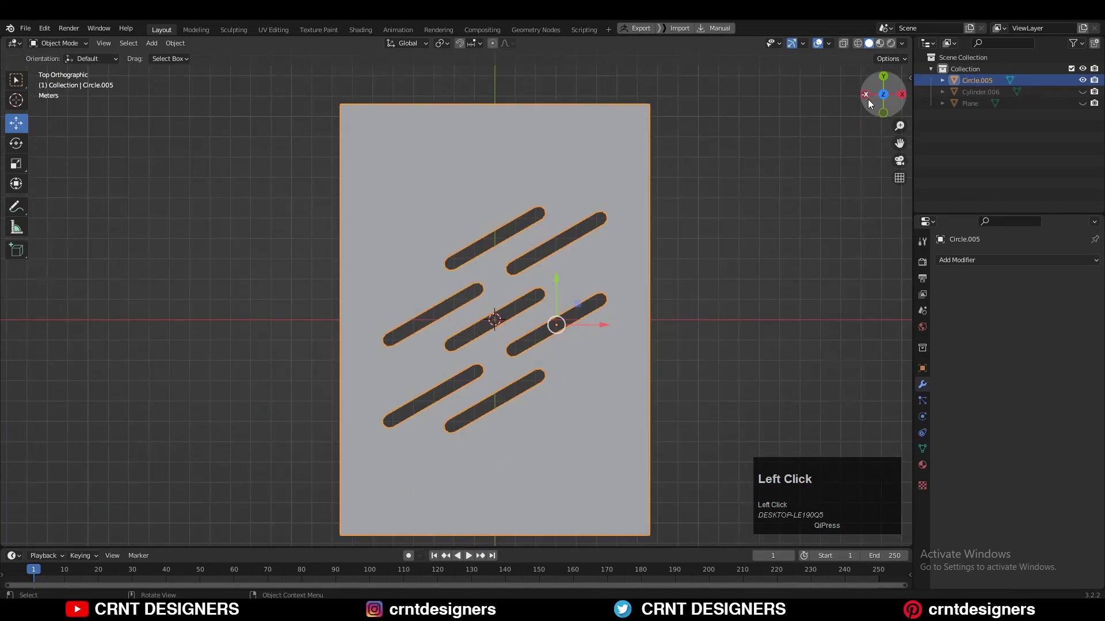
click(867, 96)
text(r90)
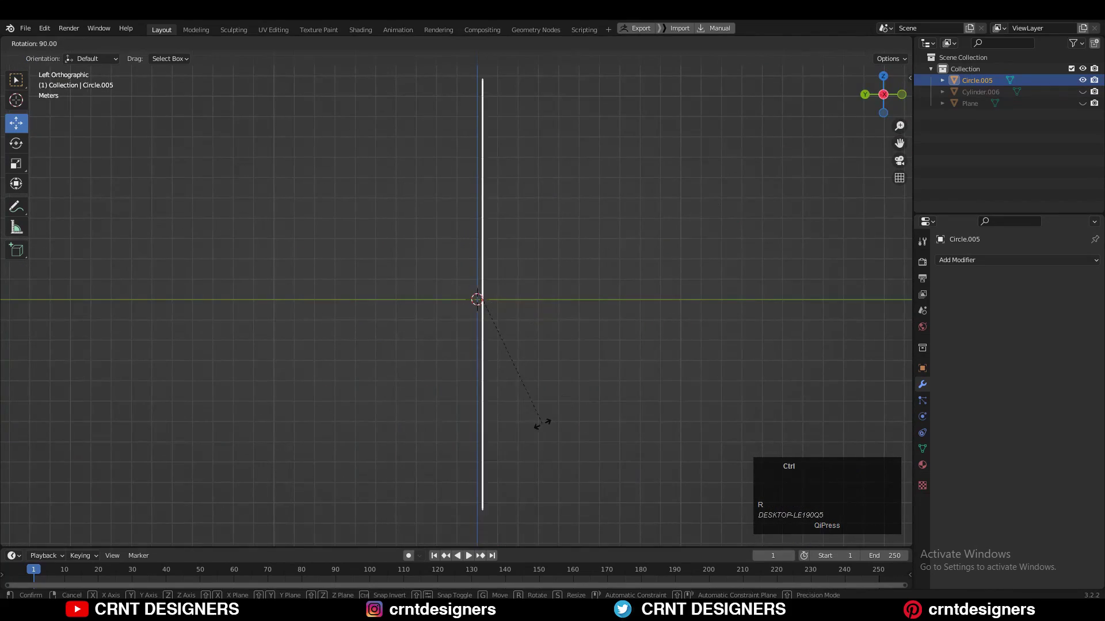
key(Return)
key(shift+s)
click(551, 233)
middle_drag(610, 258, 516, 281)
click(516, 281)
- Add a Catmull-Clark Subdivision modifier to the panel
key(Tab)
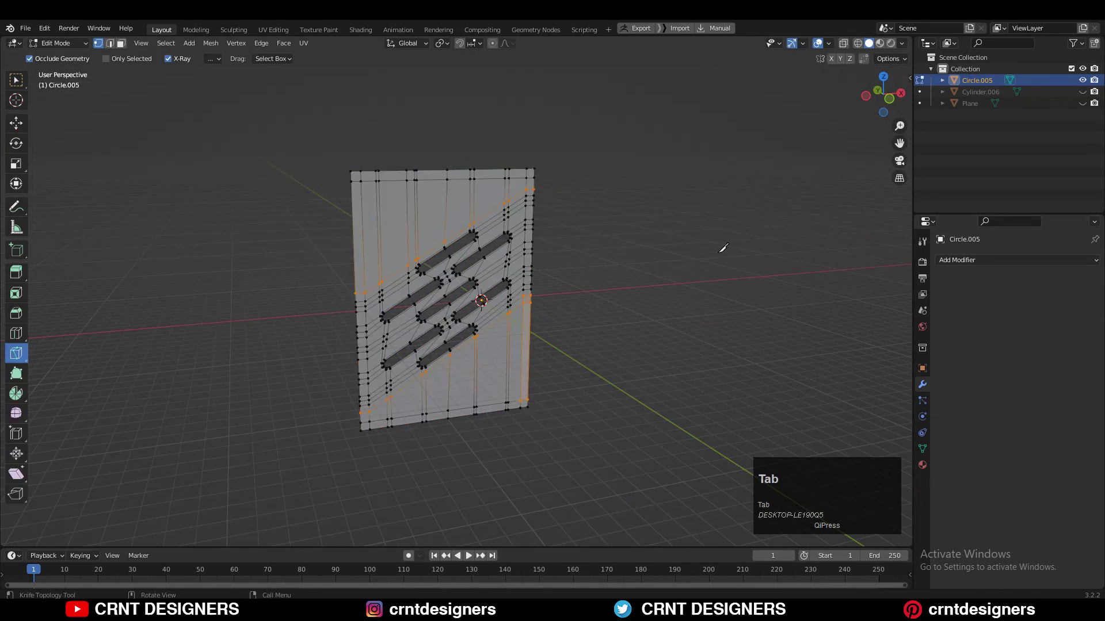
key(Tab)
click(978, 260)
click(920, 470)
middle_click(665, 314)
scroll(622, 261, up, 4)
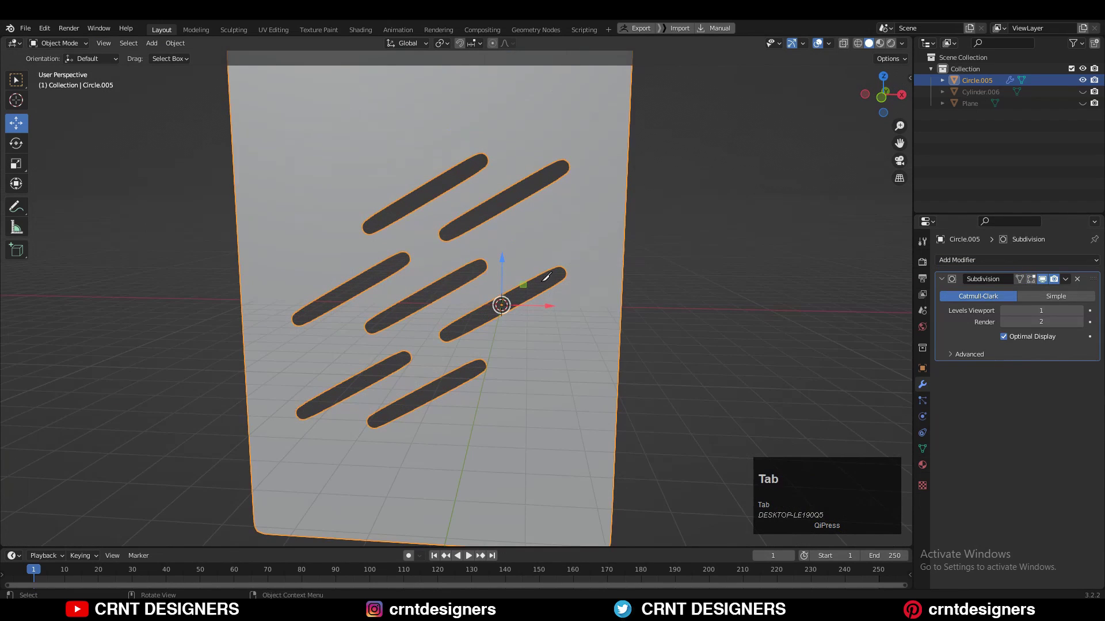
- Try adding loop cuts above and below the left half of the top slot
key(Tab)
shift+middle_drag(403, 224, 453, 269)
scroll(454, 269, up, 3)
key(ctrl+r)
click(431, 202)
right_click(431, 201)
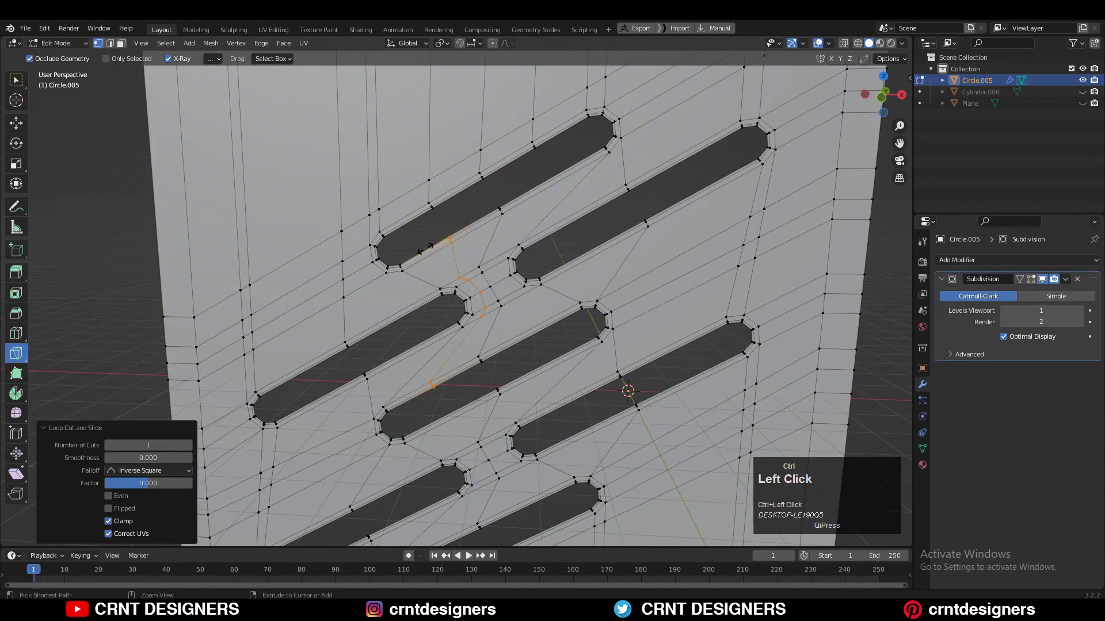
right_click(584, 224)
- Inspect the smoothed panel's slots and surface in Object Mode
shift+middle_drag(611, 194, 662, 198)
key(Tab)
click(662, 198)
scroll(679, 207, down, 4)
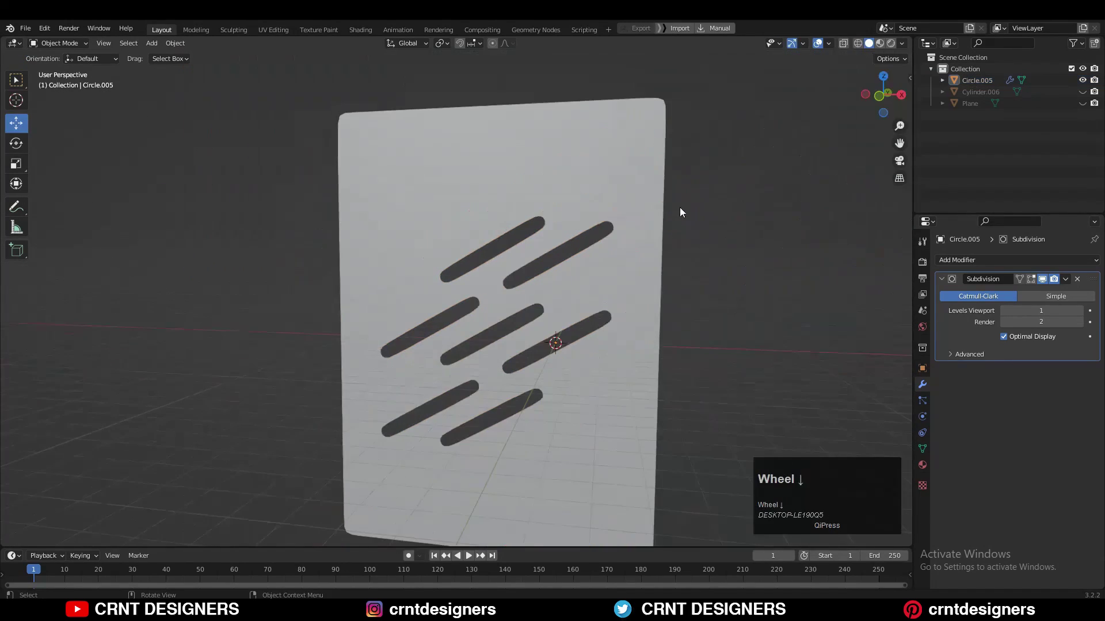
shift+middle_drag(619, 247, 626, 190)
scroll(627, 190, up, 4)
middle_drag(626, 190, 651, 173)
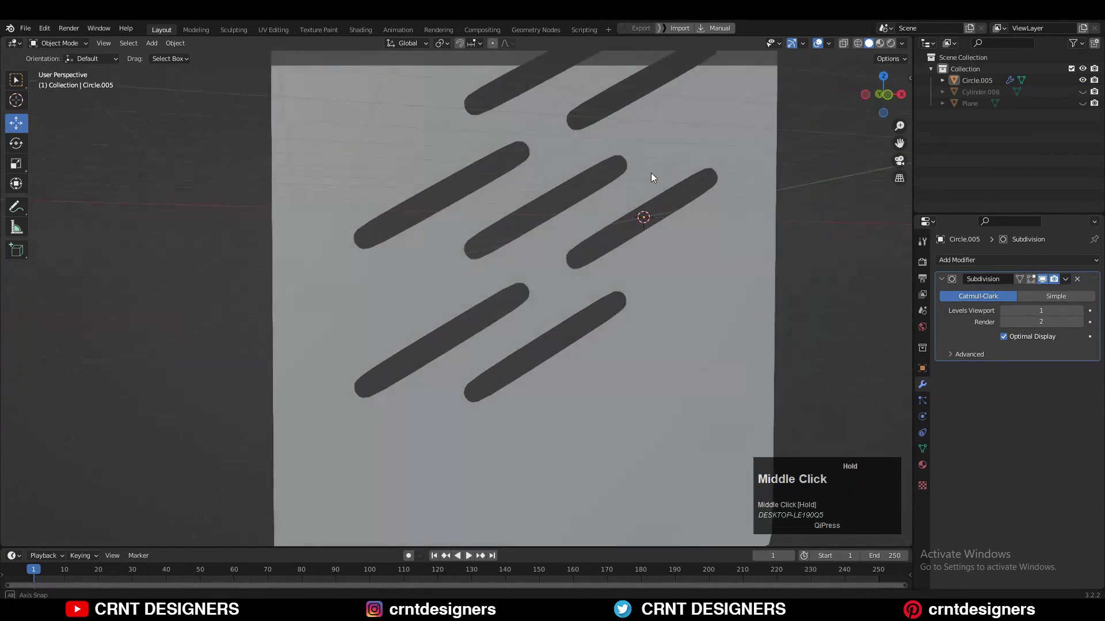
click(570, 213)
- Add a loop cut between the left halves of the upper left and lower left slots
key(Tab)
scroll(639, 160, up, 2)
key(ctrl+r)
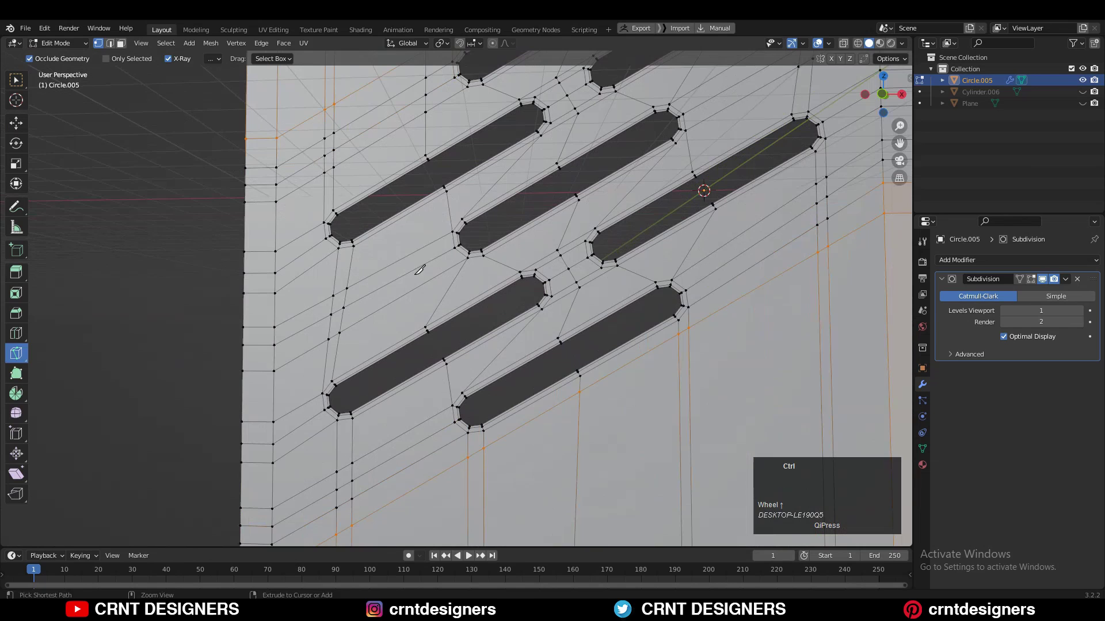
click(391, 230)
right_click(392, 230)
shift+middle_drag(467, 291, 469, 282)
- Add loop cuts below the lower slots and around the lower left slot's right end
key(ctrl+r)
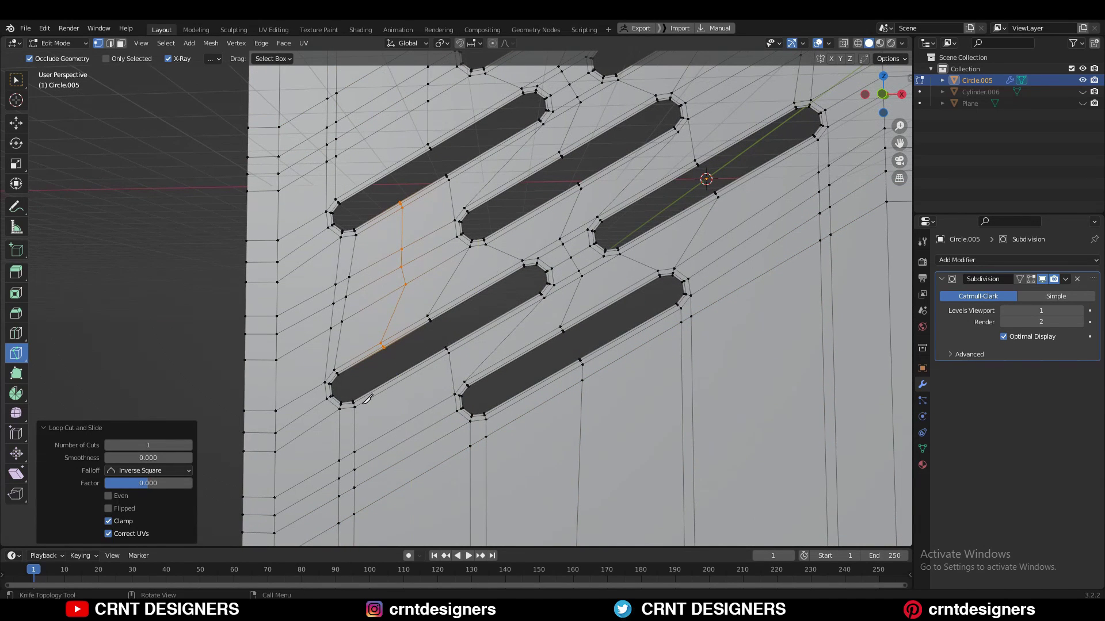
shift+middle_drag(366, 399, 461, 303)
scroll(460, 303, up, 3)
scroll(460, 302, down, 5)
middle_drag(525, 249, 577, 314)
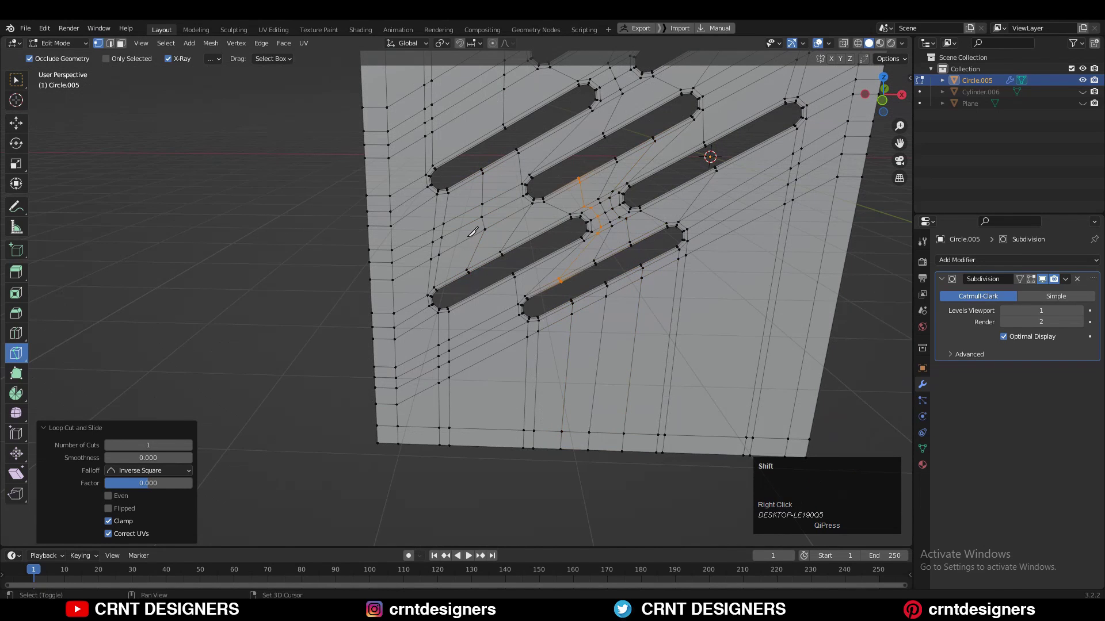
- Add loop cuts above the top slot and around the upper left slot's right end
middle_drag(473, 231, 486, 271)
key(w)
key(2)
right_click(597, 246)
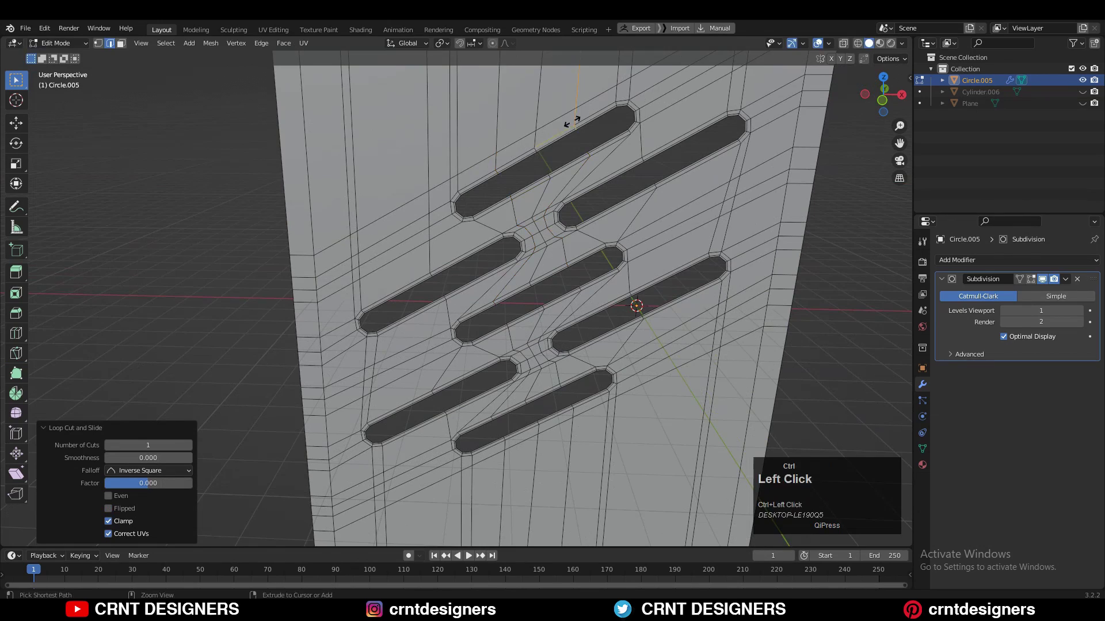
- Check the smoothed panel's shading with the new loop cuts in Object Mode
scroll(572, 122, down, 5)
scroll(572, 121, up, 4)
middle_drag(572, 190, 572, 144)
key(Tab)
scroll(764, 233, down, 2)
click(764, 232)
middle_drag(532, 282, 519, 327)
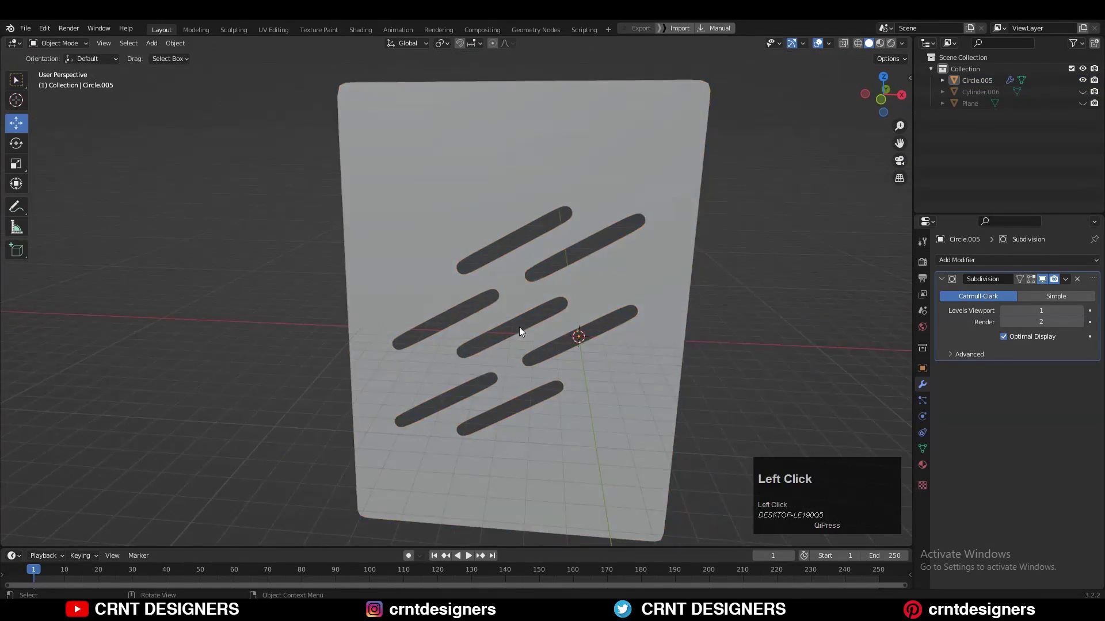
- Add loop cuts above the upper right slot's right half and between the two right slots
shift+middle_drag(687, 122, 654, 141)
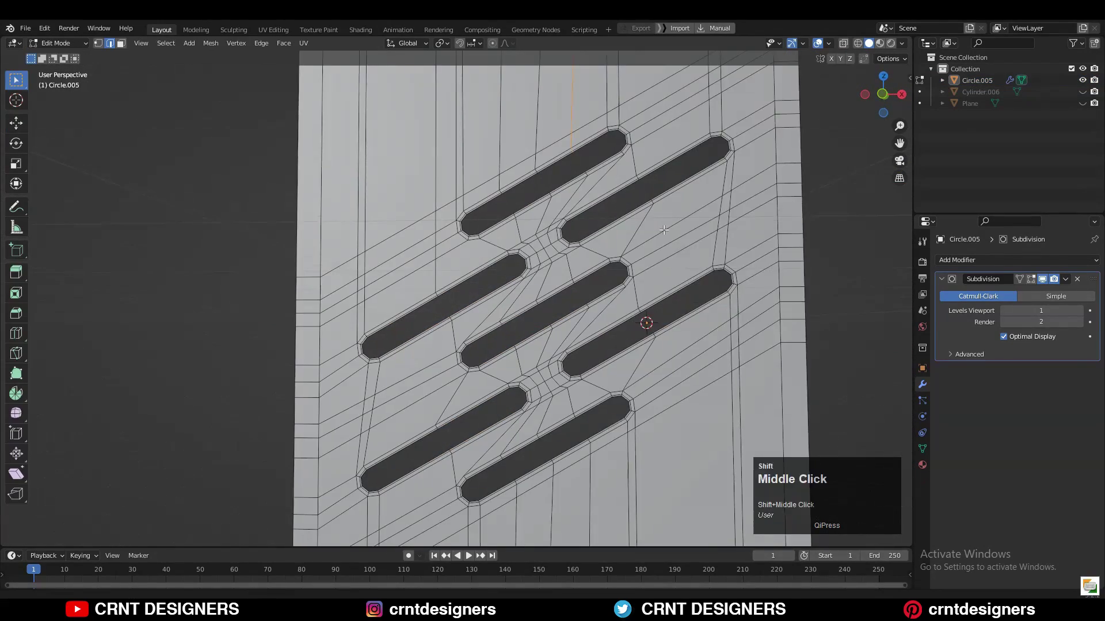
key(ctrl+r)
double_click(654, 141)
shift+middle_drag(437, 293, 449, 245)
- Add a loop cut at the upper left slot's upper side and connect its vertex to the top slot's left end
key(ctrl+r)
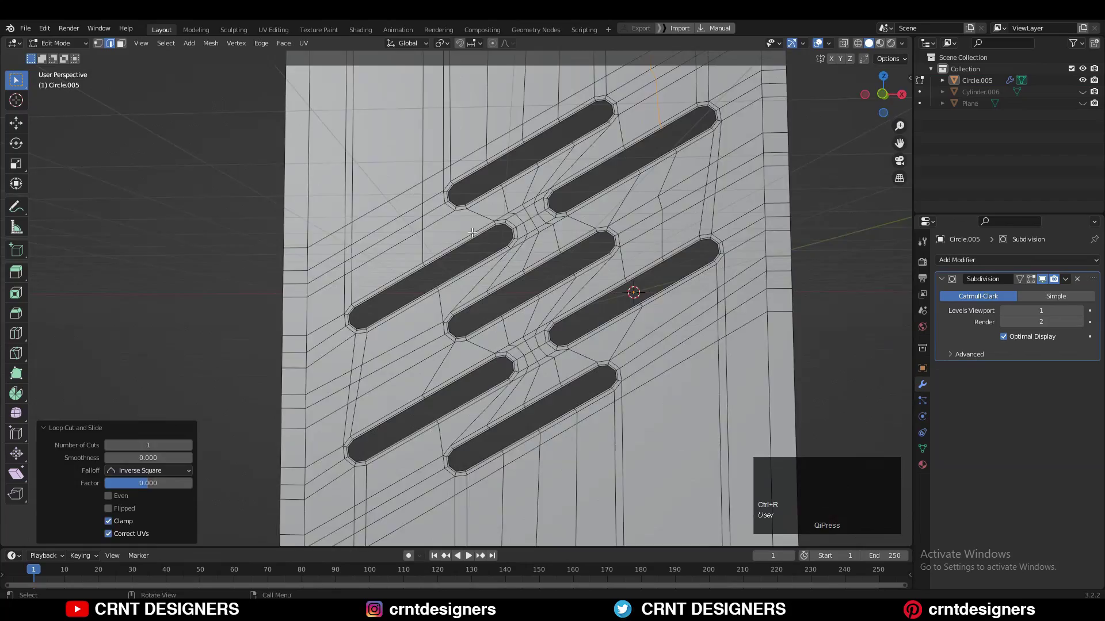
key(1)
scroll(437, 245, up, 2)
key(ctrl+r)
click(468, 251)
shift+click(467, 196)
key(j)
scroll(467, 195, down, 3)
middle_drag(604, 219, 479, 278)
scroll(631, 225, up, 2)
scroll(631, 225, down, 4)
scroll(631, 225, up, 4)
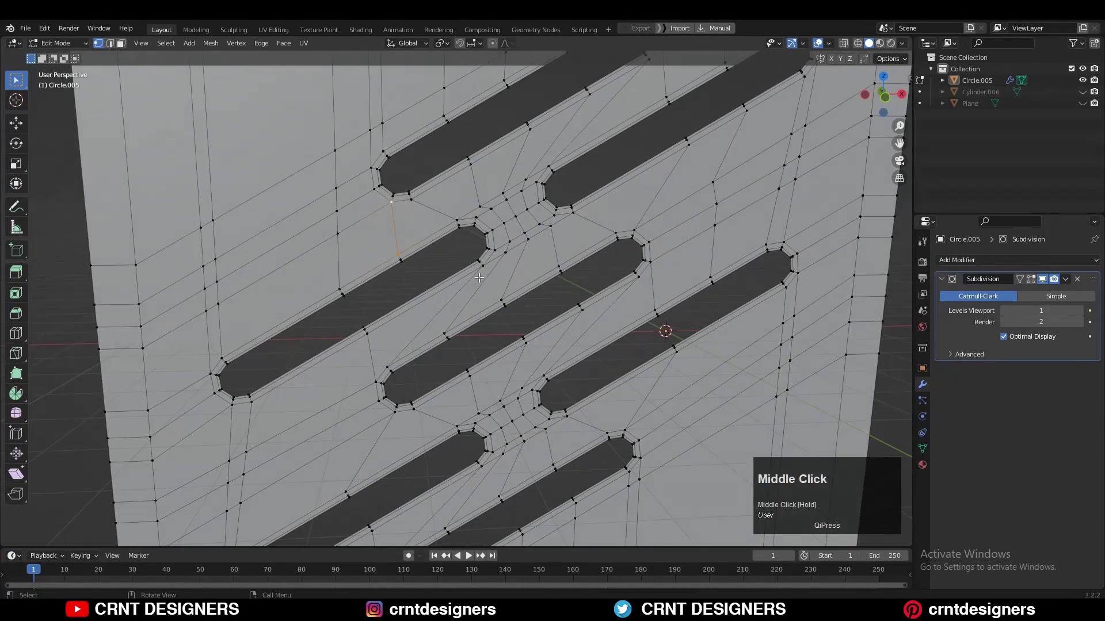
- Add a loop cut between the upper left and middle slots and merge its end At Last into the middle slot's left-end vertex
key(ctrl+r)
click(403, 332)
right_click(403, 333)
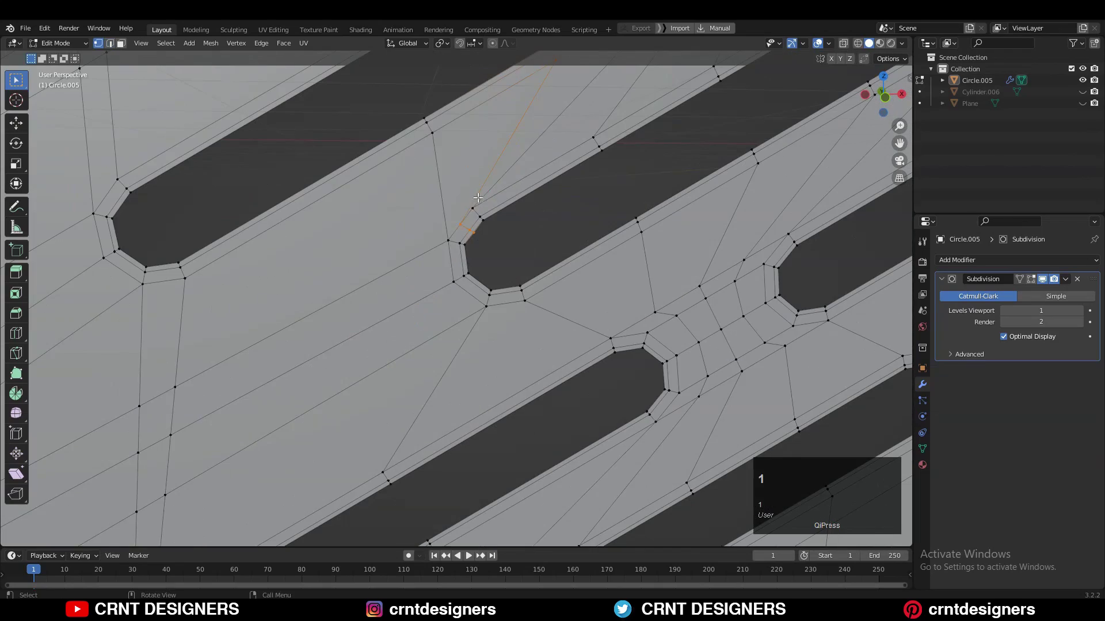
shift+click(472, 210)
key(m)
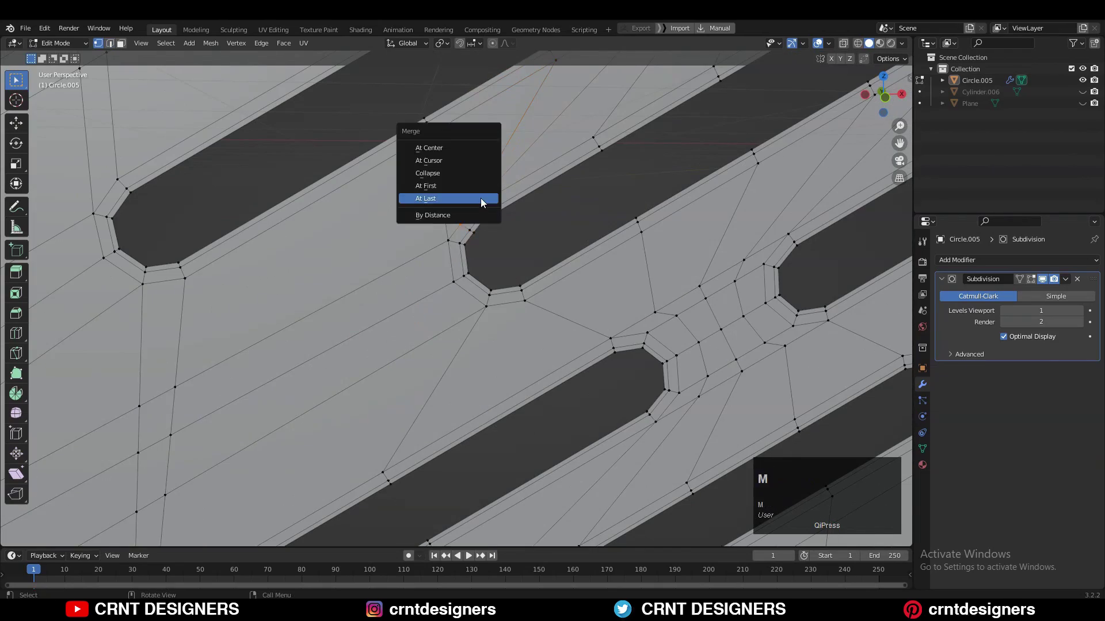
click(481, 199)
- Dissolve the extra diagonal edge between the upper left slot's right end and the middle slot, rerouting the edge flow there
key(2)
shift+click(518, 223)
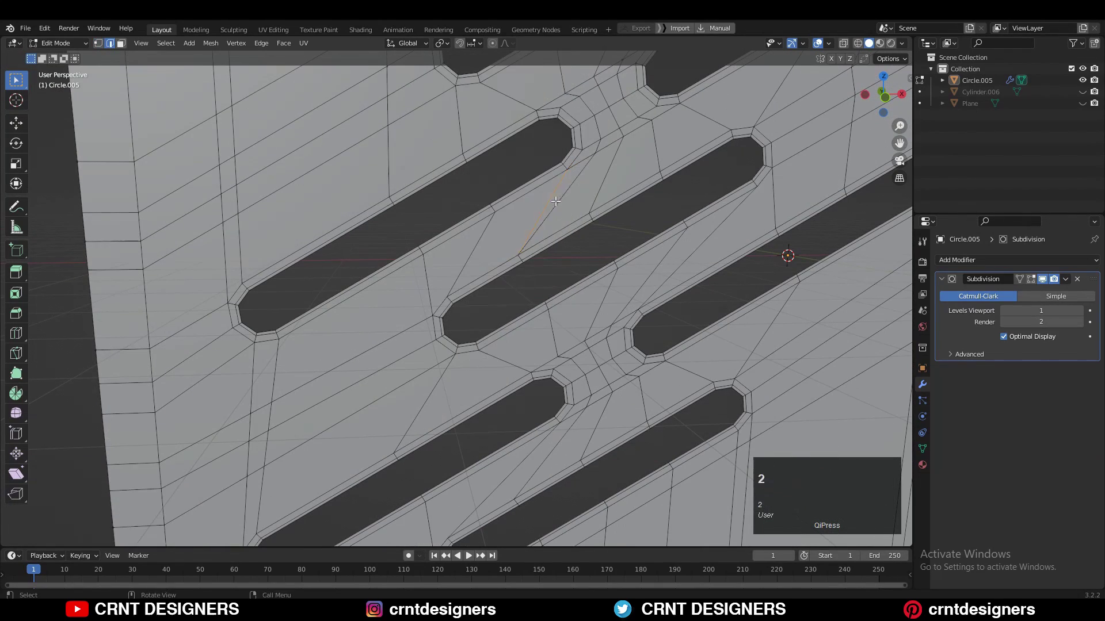
key(ctrl+x)
key(1)
shift+click(591, 156)
scroll(575, 185, down, 3)
shift+middle_drag(575, 185, 578, 218)
scroll(578, 218, up, 1)
- Add loop cuts above the upper left slot's left half and between the two left slots
key(ctrl+r)
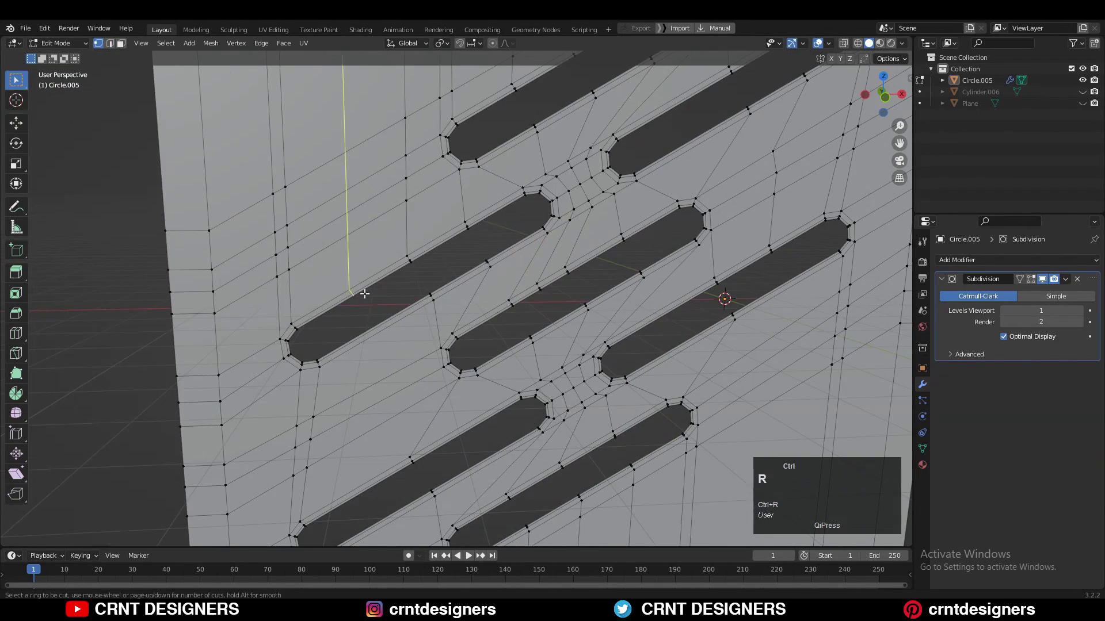
click(366, 403)
shift+middle_drag(366, 403, 454, 273)
- Route a loop cut from the lower left slot's upper side into the middle slot's left end and dissolve the leftover loop edges
key(ctrl+r)
click(549, 299)
scroll(549, 288, up, 4)
key(2)
click(574, 329)
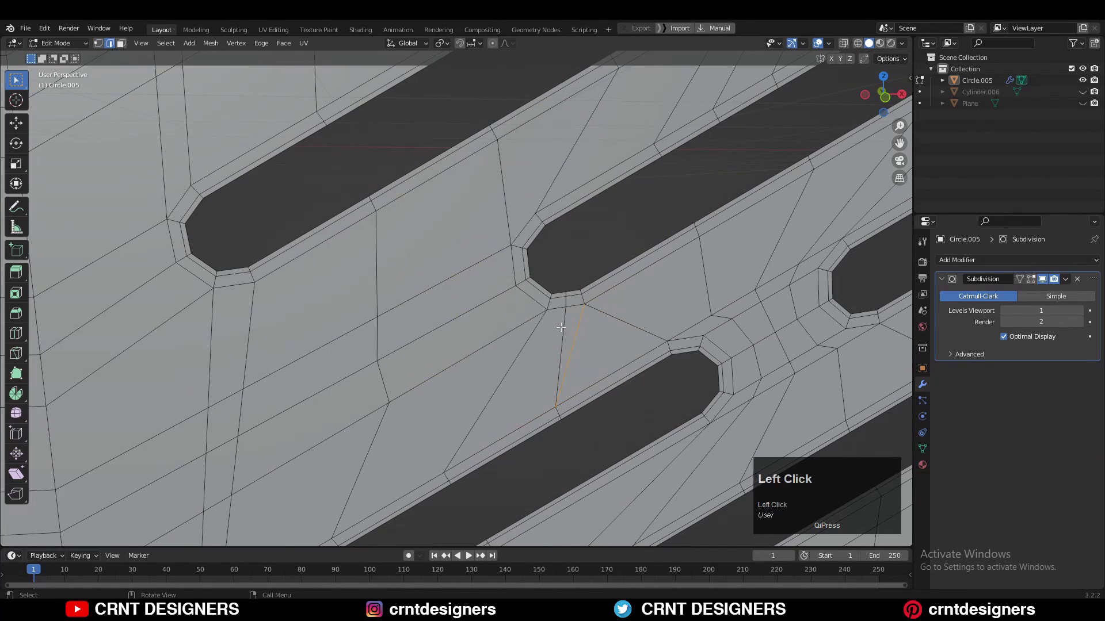
alt+click(563, 328)
key(ctrl+x)
scroll(561, 327, down, 2)
shift+middle_drag(609, 315, 532, 324)
- Connect the middle slot's underside to the lower left slot's right end and dissolve the slanted edge joining the two slot ends
key(1)
scroll(534, 275, down, 1)
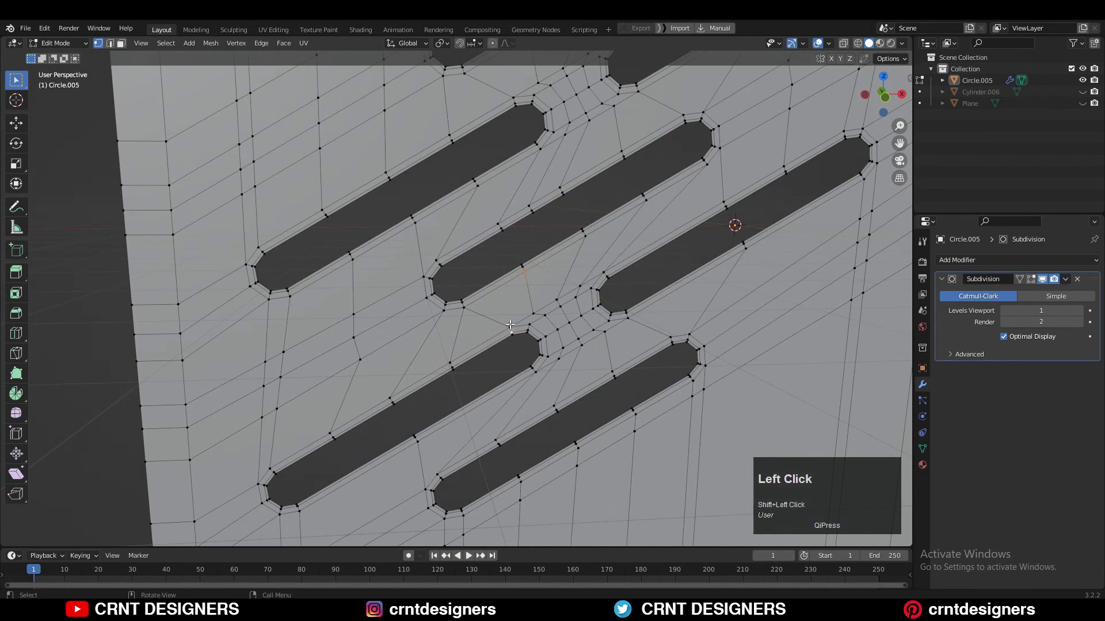
right_click(524, 276)
click(510, 279)
key(2)
click(488, 318)
key(ctrl+x)
key(1)
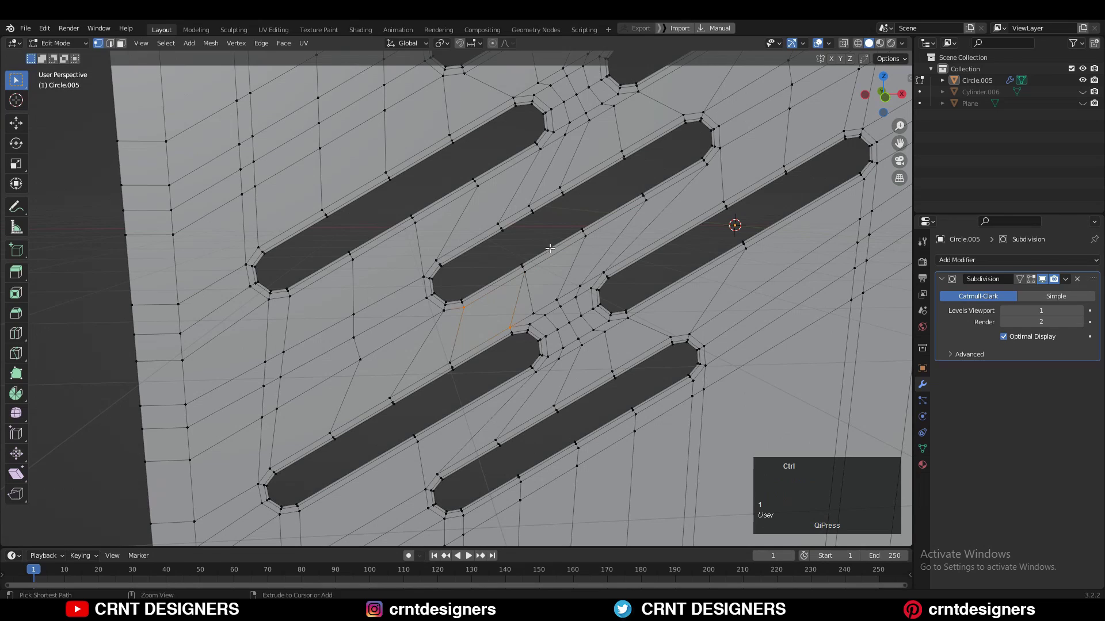
- Add a second loop cut at the middle slot's underside, connect it toward the lower left slot's right end, and dissolve the leftover loop
key(ctrl+r)
click(550, 246)
right_click(550, 244)
click(534, 313)
shift+click(554, 254)
right_click(549, 267)
click(549, 269)
key(2)
alt+click(548, 285)
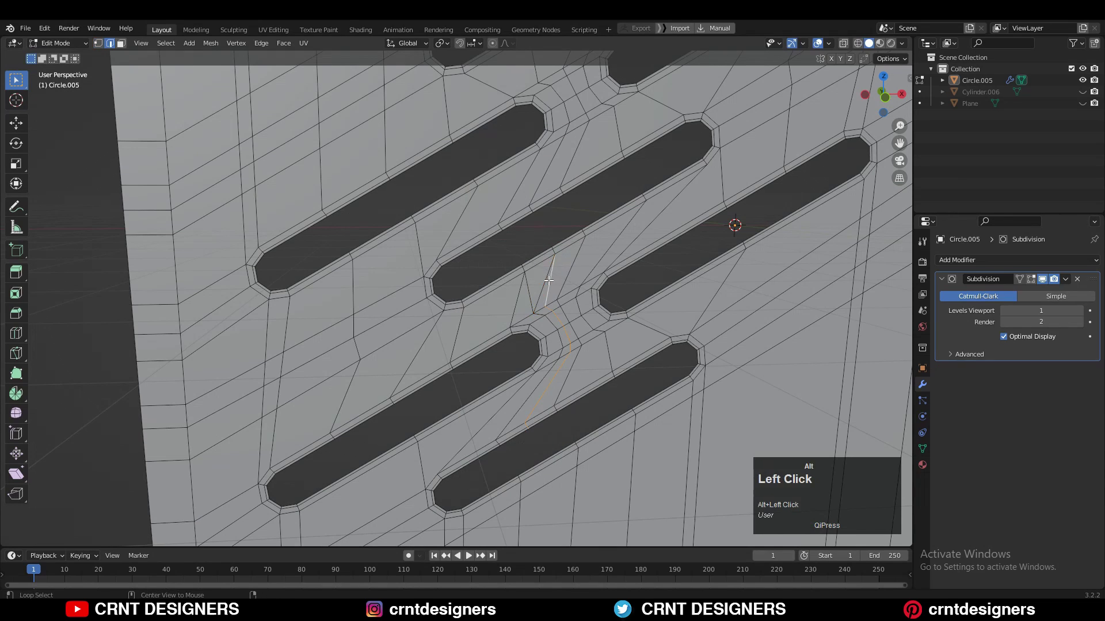
key(ctrl+x)
scroll(551, 283, down, 4)
- Add a loop cut below the left half of the lower left slot
key(Tab)
middle_drag(550, 283, 581, 247)
scroll(562, 252, up, 2)
key(Tab)
click(286, 434)
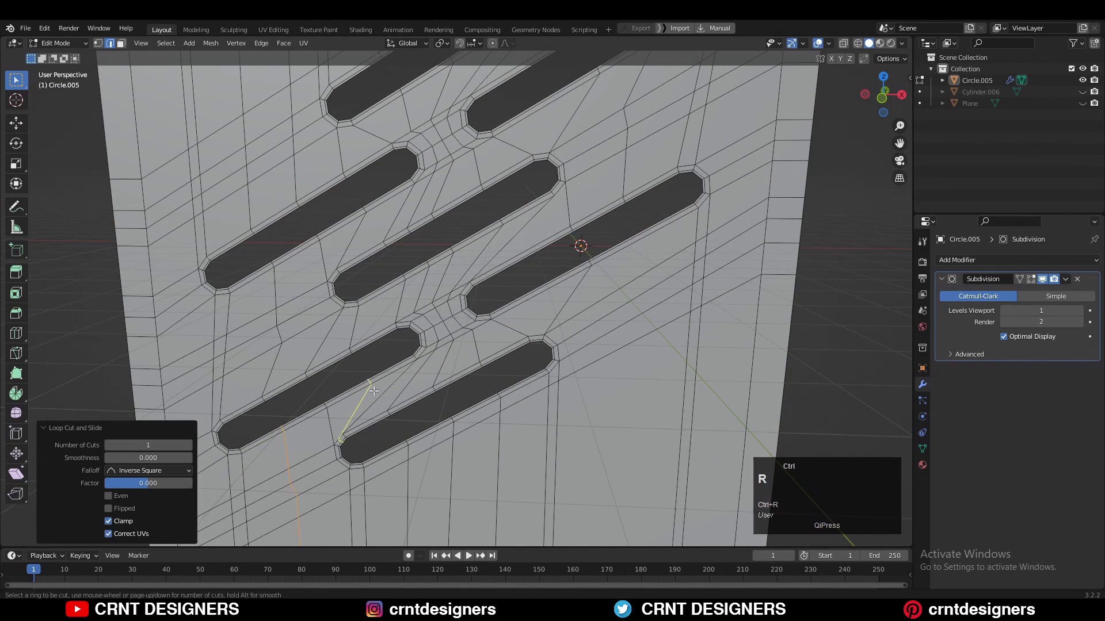
right_click(373, 385)
- Add a loop cut between the lower left slot's underside and the bottom slot's left end
shift+middle_drag(373, 384, 447, 331)
scroll(446, 331, up, 4)
key(ctrl+r)
click(431, 380)
shift+middle_drag(445, 398, 492, 366)
- Connect the lower left slot's underside vertex to the bottom slot's left end and dissolve the leftover edges
key(1)
click(453, 316)
shift+click(408, 388)
right_click(419, 340)
click(420, 340)
key(2)
key(ctrl+x)
click(495, 335)
key(ctrl+x)
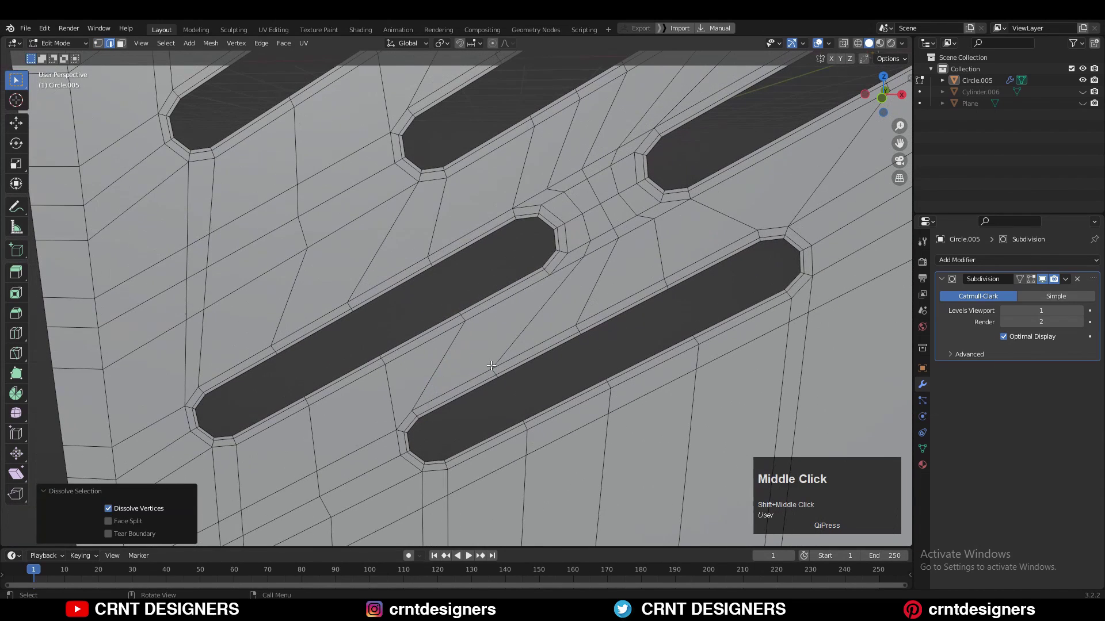
- Try to add a loop cut above the bottom slot and connect it to the lower left slot's right end
key(1)
click(491, 368)
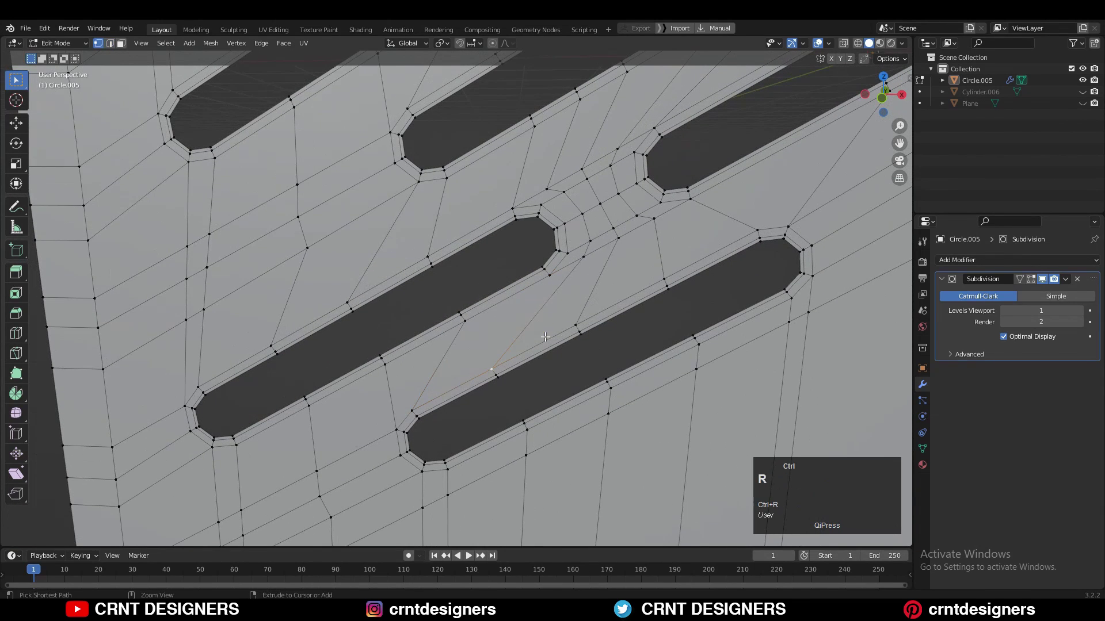
key(ctrl+r)
click(545, 337)
right_click(545, 337)
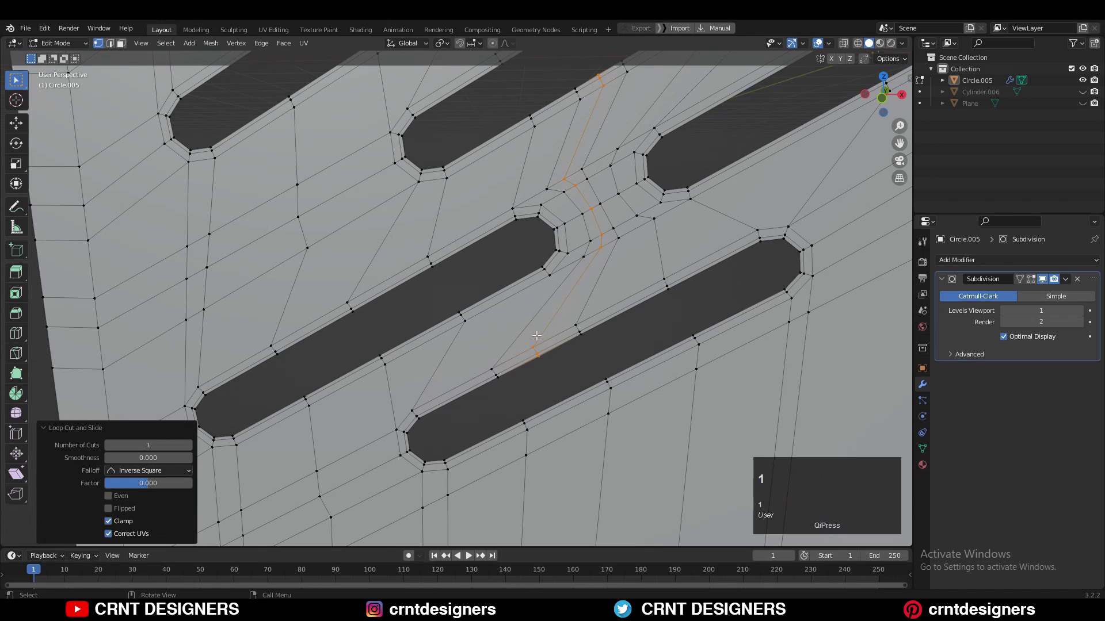
click(535, 347)
shift+click(549, 278)
right_click(551, 296)
click(550, 296)
key(2)
key(1)
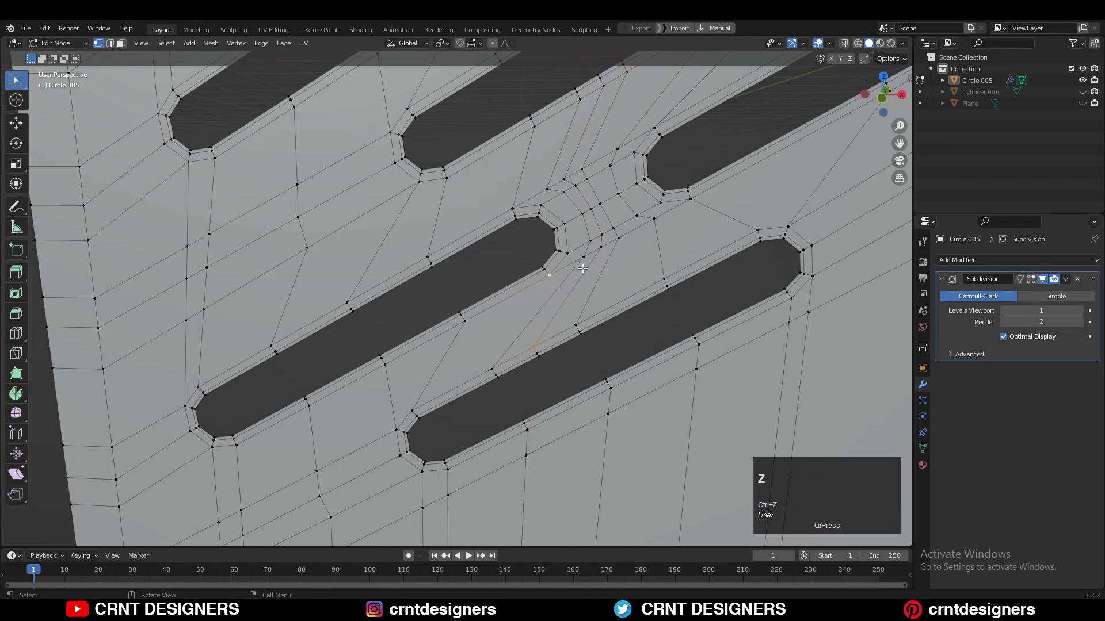
- Connect the lower left slot's right-end corner to the vertex on the bottom slot's upper edge and dissolve the leftover edge
shift+middle_drag(561, 252, 556, 265)
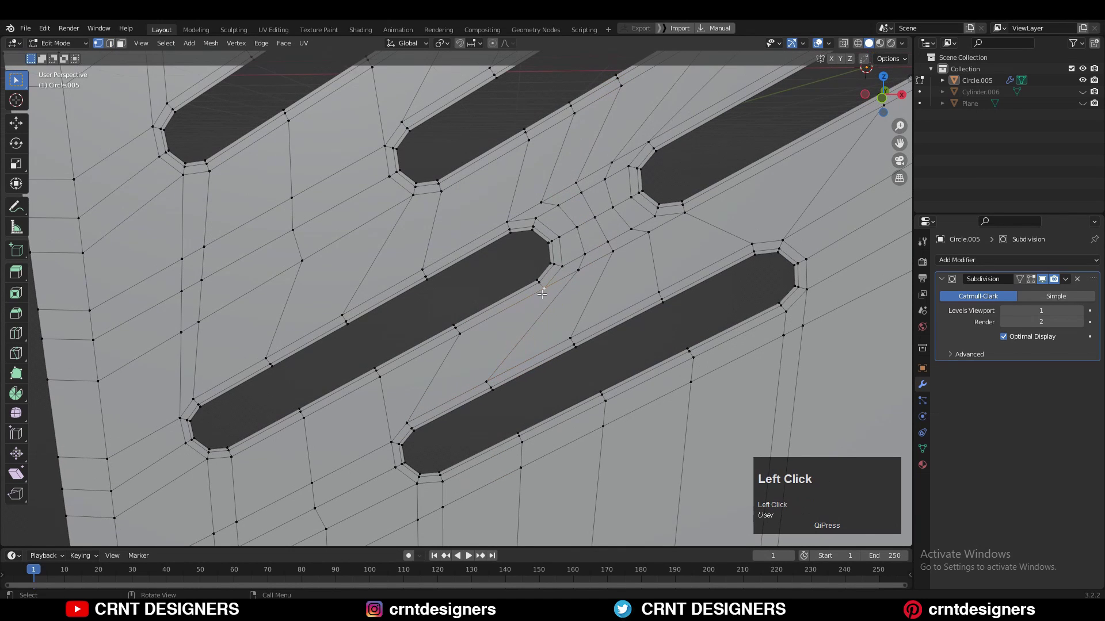
shift+click(487, 381)
key(2)
key(ctrl+x)
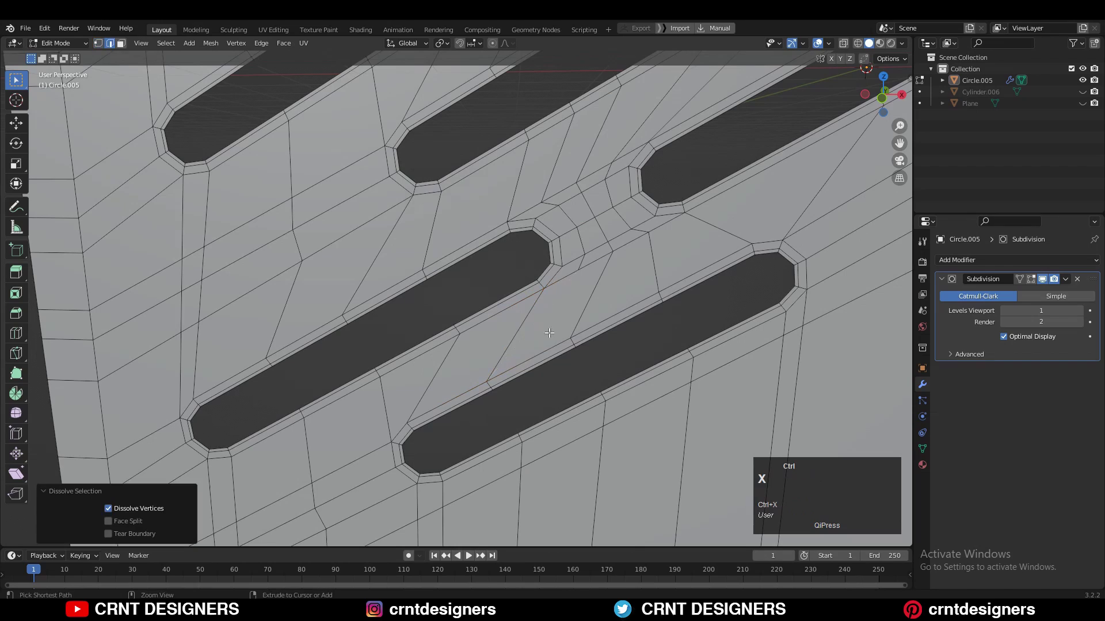
- Add a loop cut above the bottom slot and connect its end to the loop around the lower left slot's right end
click(550, 349)
key(1)
click(529, 362)
shift+click(577, 271)
right_click(576, 273)
click(575, 274)
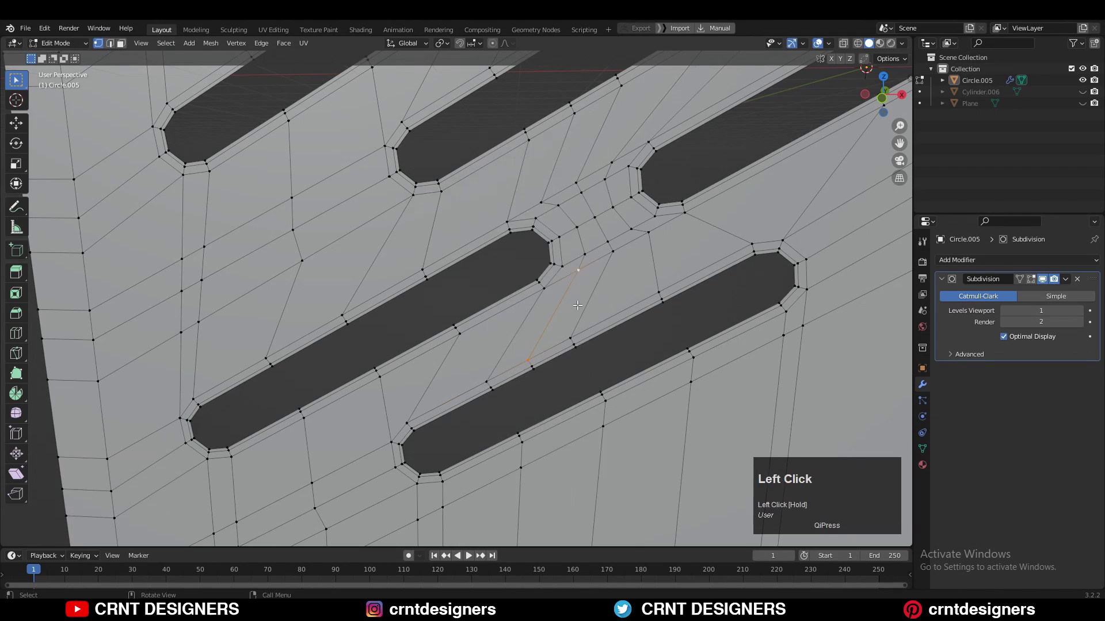
key(2)
- Connect the middle slot's right end to the upper edge of the slot to its right and dissolve the leftover edges
scroll(577, 306, down, 5)
middle_drag(578, 306, 587, 239)
scroll(578, 272, up, 3)
click(586, 240)
key(1)
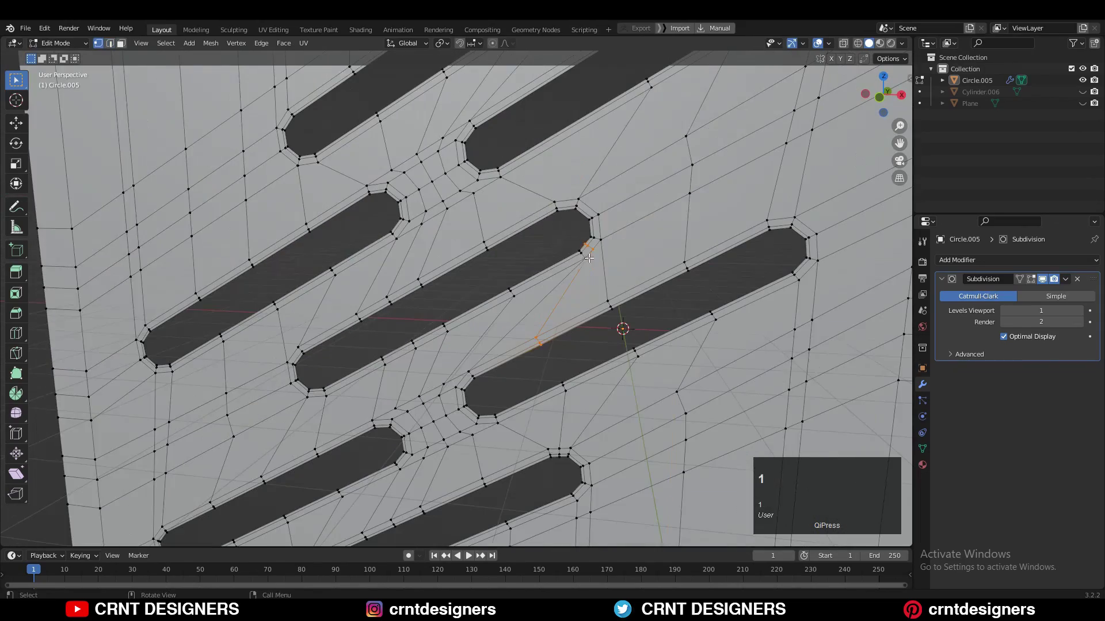
key(ctrl+x)
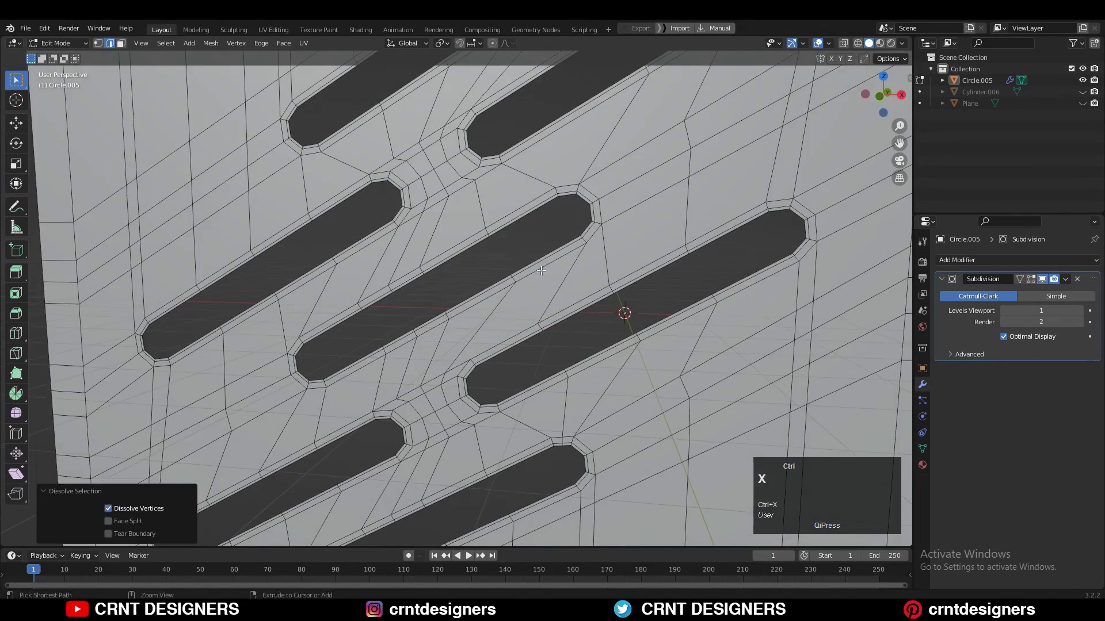
- Add a loop cut between the upper right slot's underside and the middle slot's right end, reconnect it, and dissolve the leftover edge
key(1)
click(480, 349)
middle_drag(539, 268, 486, 333)
key(ctrl+r)
click(532, 205)
click(532, 205)
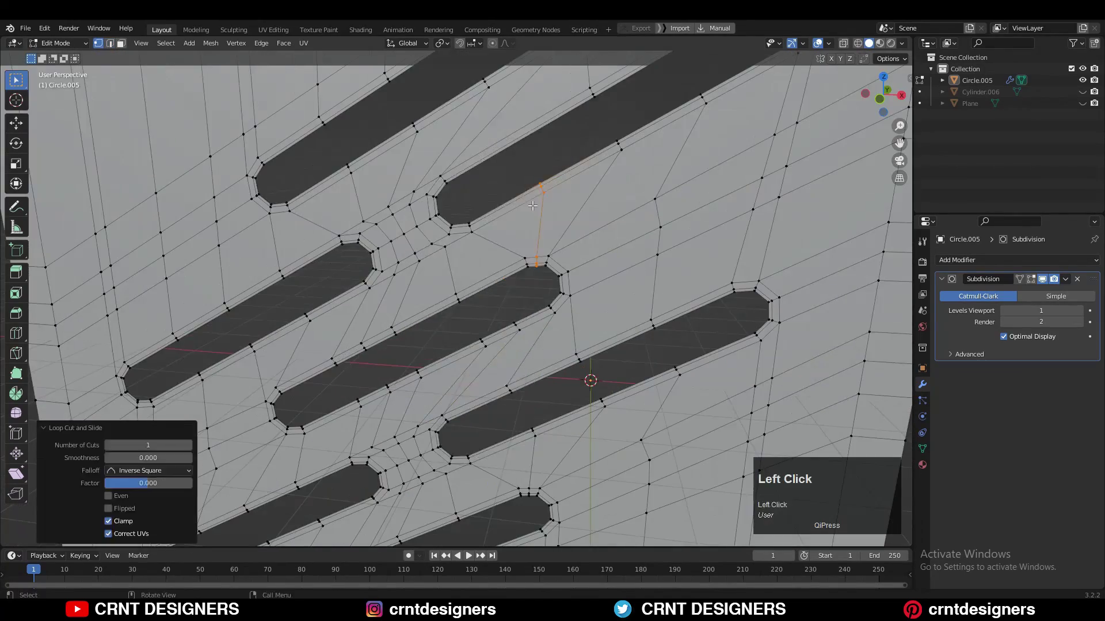
click(520, 257)
key(j)
key(2)
click(496, 246)
key(ctrl+x)
- Rework the edge flow beside the bottom slot's right end and dissolve the leftover edge
scroll(486, 333, down, 7)
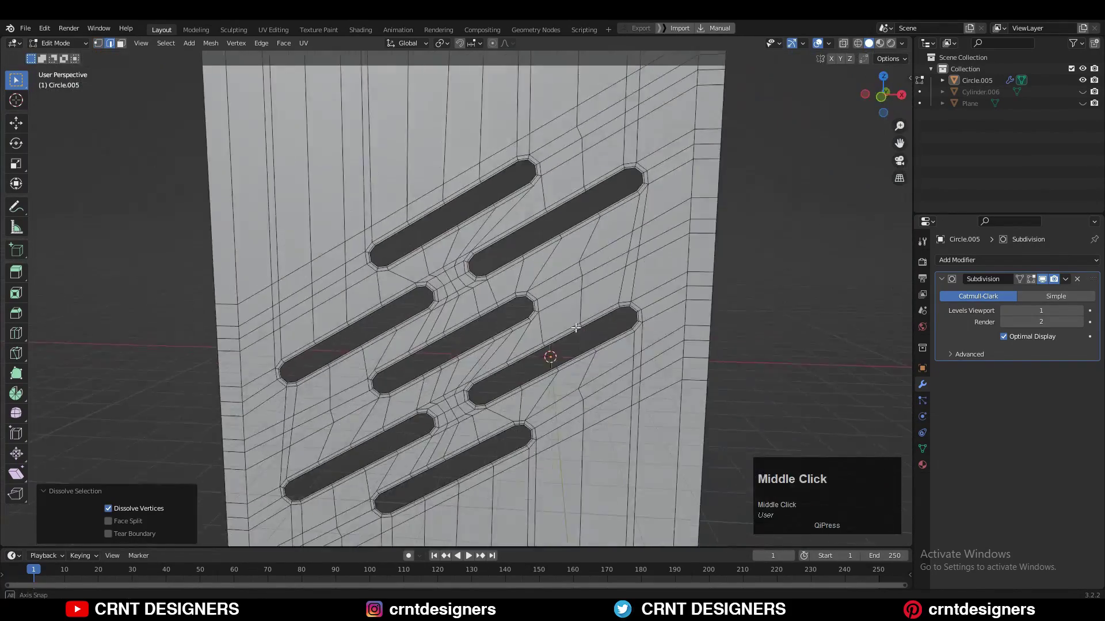
scroll(485, 345, up, 6)
shift+middle_drag(477, 414, 474, 358)
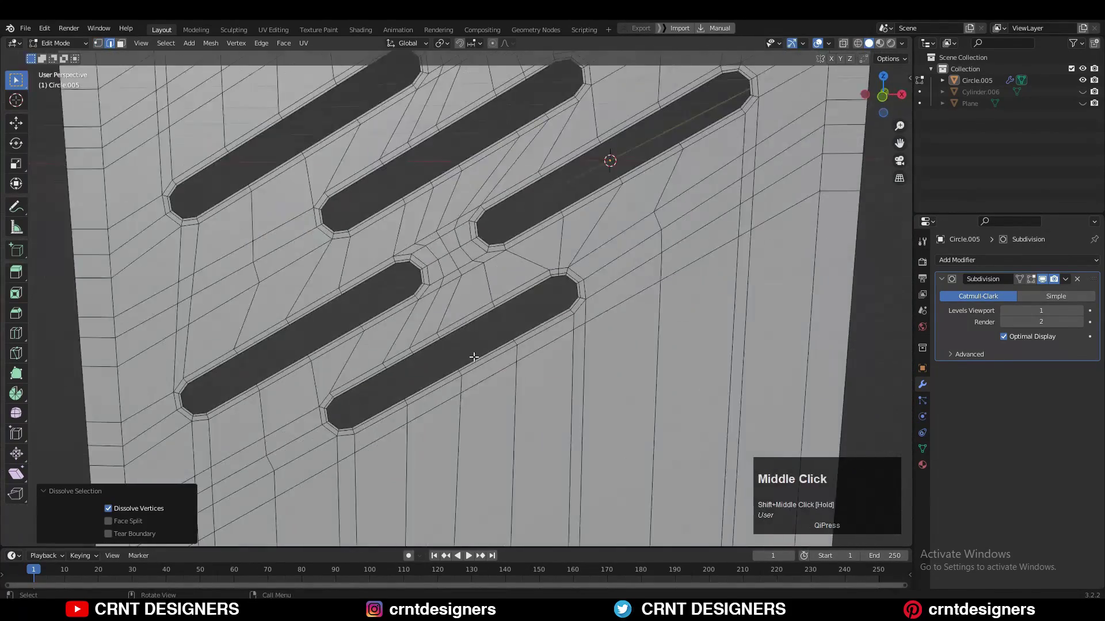
scroll(474, 356, down, 4)
scroll(460, 346, up, 5)
scroll(449, 287, down, 3)
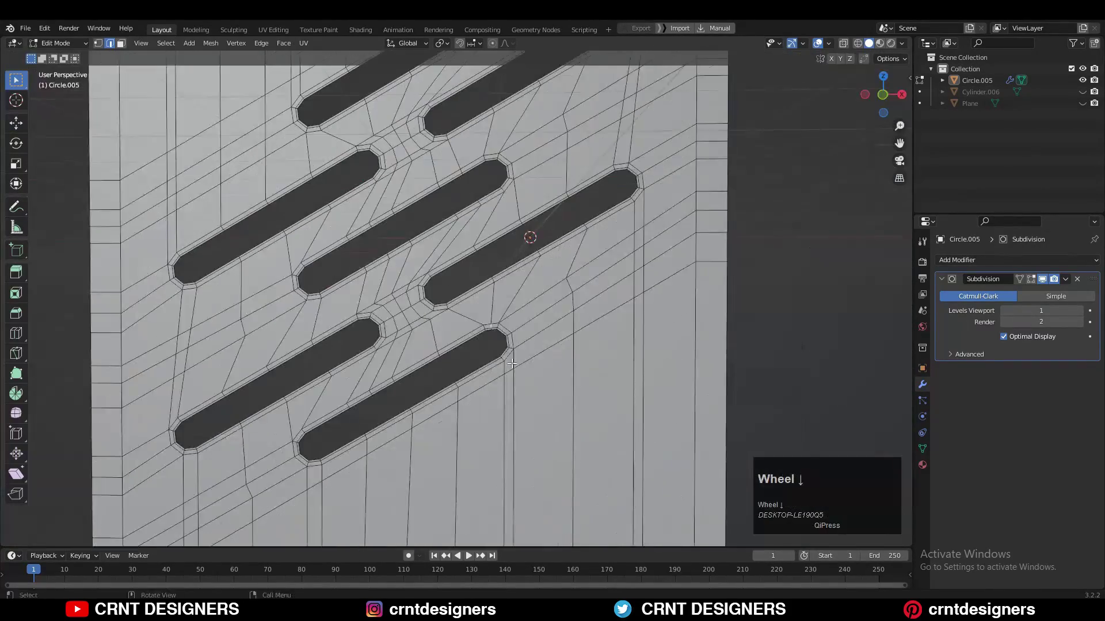
scroll(445, 243, up, 3)
key(1)
click(534, 372)
right_click(557, 336)
click(557, 336)
key(2)
key(ctrl+x)
- Connect the upper right slot's left end to the vertex on the upper left slot's underside and select the leftover edge
ctrl+middle_drag(557, 299, 557, 331)
key(1)
scroll(557, 298, down, 5)
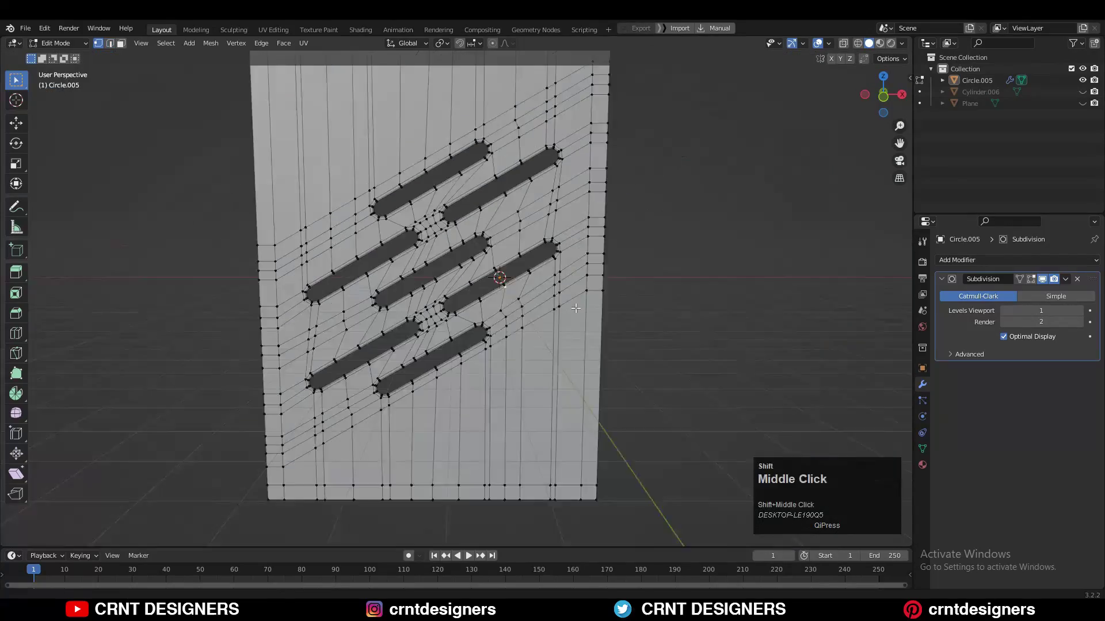
shift+middle_drag(547, 109, 582, 248)
scroll(582, 248, up, 6)
scroll(581, 195, up, 1)
key(1)
click(481, 328)
shift+click(556, 198)
key(j)
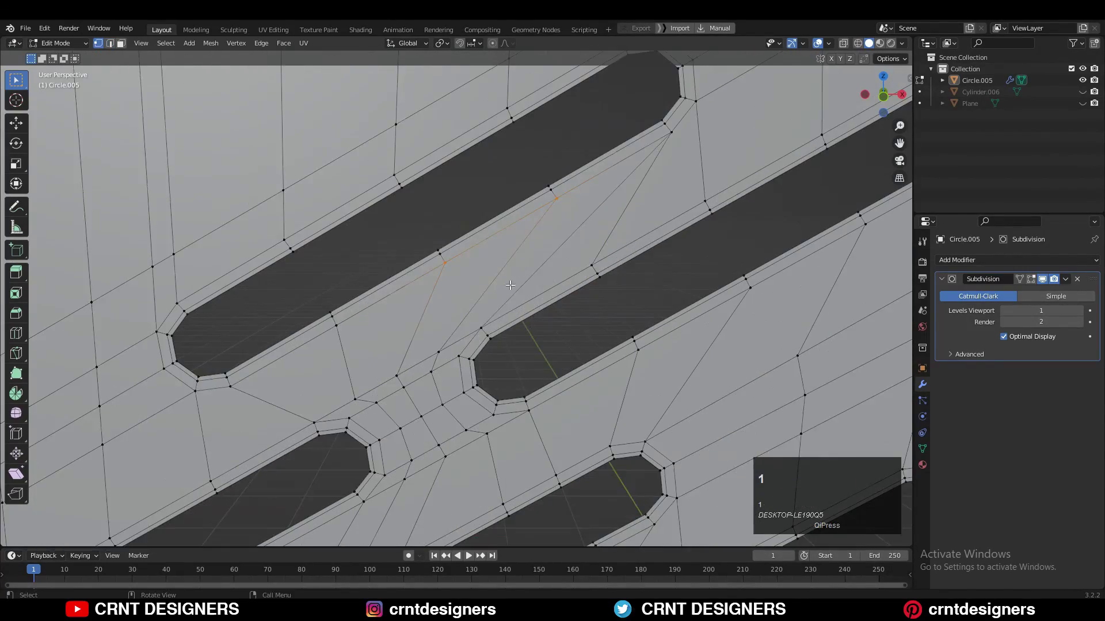
shift+middle_drag(556, 201, 542, 220)
key(2)
click(550, 260)
- Inspect the panel's subdivided shading in Object Mode and return to mesh editing
key(Tab)
scroll(550, 271, down, 5)
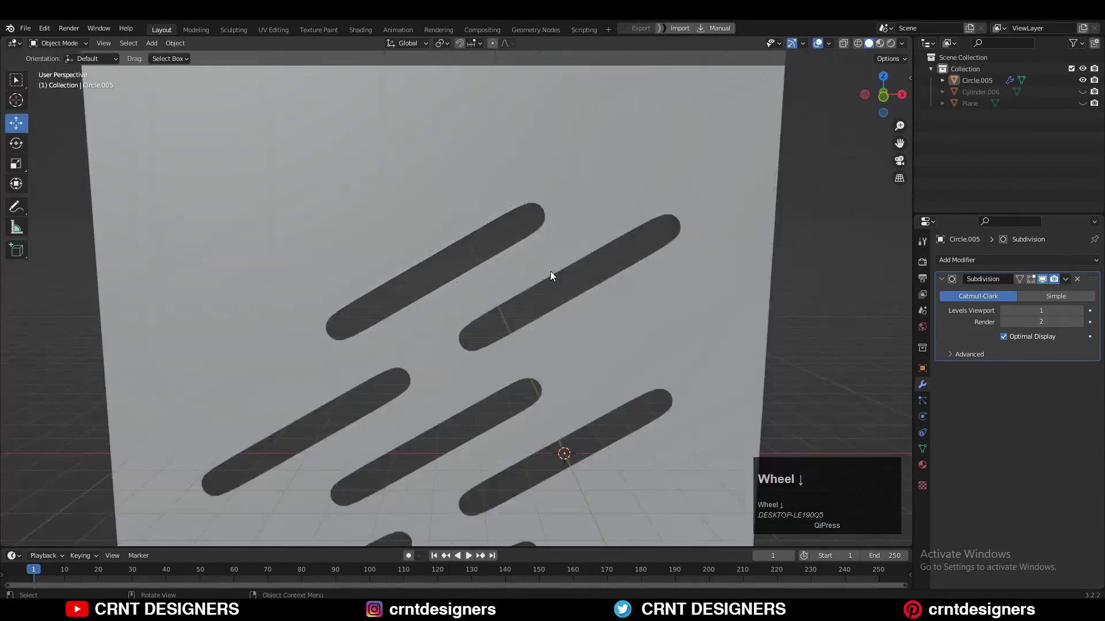
middle_drag(550, 271, 468, 264)
key(Tab)
key(3)
scroll(401, 233, down, 1)
click(476, 247)
key(2)
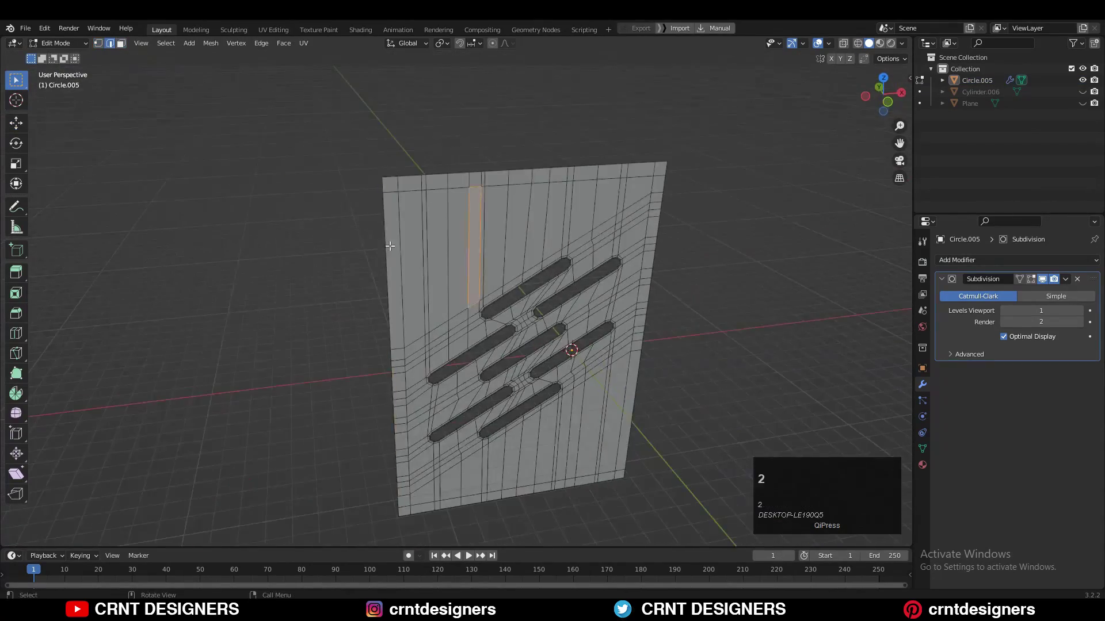
- Try to add a vertical loop cut between the left border loop and the slots' left ends
alt+click(387, 246)
click(16, 123)
middle_drag(387, 247, 426, 242)
scroll(403, 277, up, 5)
key(ctrl+r)
click(425, 280)
right_click(425, 280)
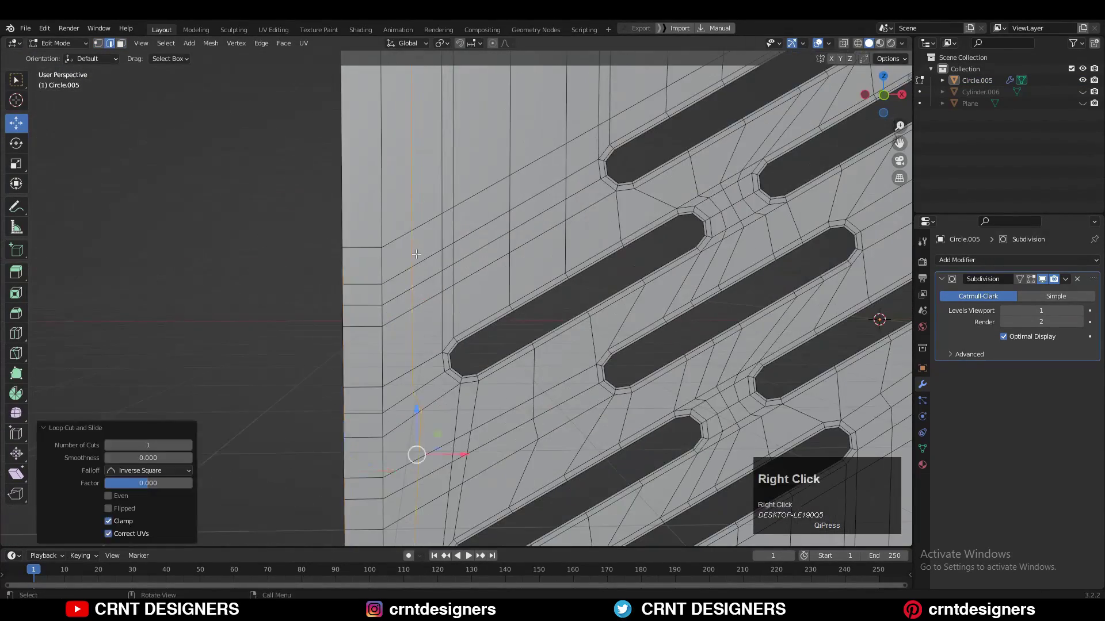
scroll(436, 190, down, 3)
key(ctrl+z)
- Add a vertical loop cut beside the left border loop and flatten it by scaling X to 0
key(ctrl+r)
click(437, 165)
right_click(438, 167)
key(s)
key(x)
click(474, 208)
shift+middle_drag(473, 250, 455, 268)
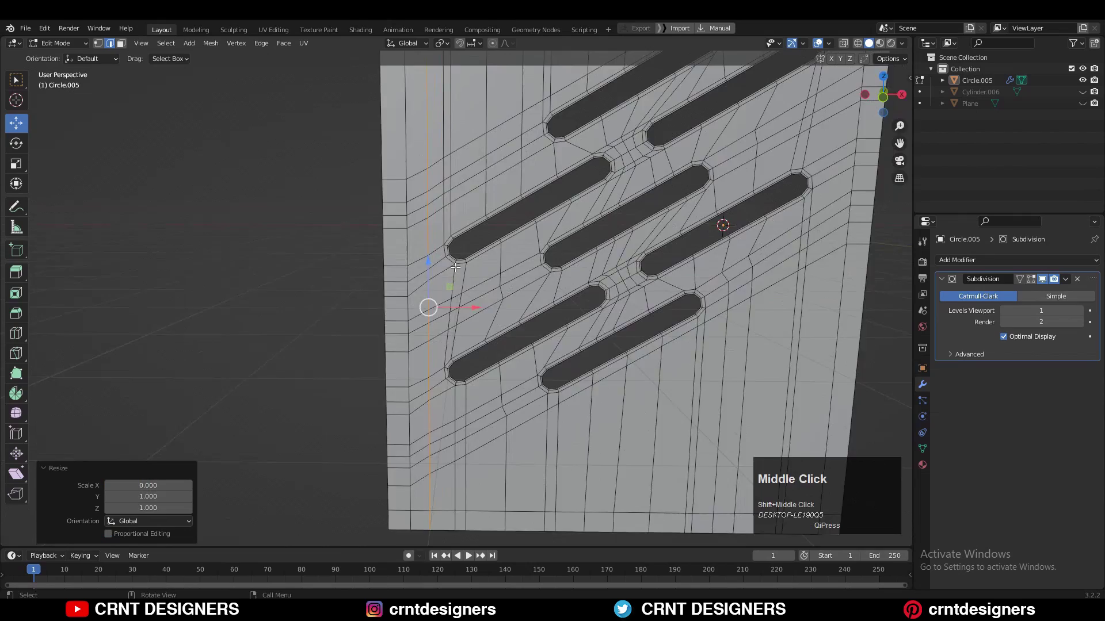
scroll(456, 268, down, 1)
key(ctrl+z)
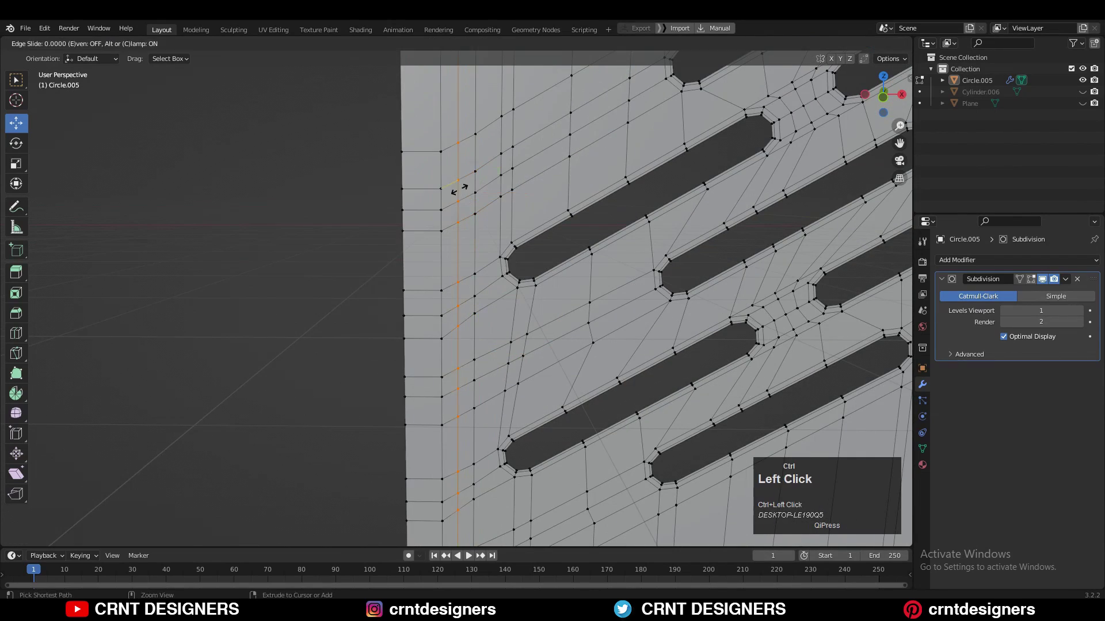
- Add another vertical loop midway between the left border loop and the straightened loop, and merge its first vertex groups at center
right_click(459, 189)
mouse_move(478, 275)
shift+middle_down()
mouse_move(469, 246)
mouse_move(477, 268)
shift+middle_up()
scroll(477, 268, up, 1)
drag(471, 329, 470, 419)
key(m)
click(483, 266)
key(m)
click(459, 408)
- Merge the lower vertex group on the new left-hand loop at center
middle_drag(458, 452, 457, 426)
shift+middle_drag(458, 426, 450, 368)
scroll(453, 369, down, 2)
scroll(454, 368, up, 1)
drag(447, 366, 460, 417)
key(m)
click(458, 419)
- Dissolve the leftover horizontal edge loops running from the merged vertices across the left border
scroll(459, 437, down, 4)
middle_drag(459, 438, 460, 477)
scroll(454, 391, up, 4)
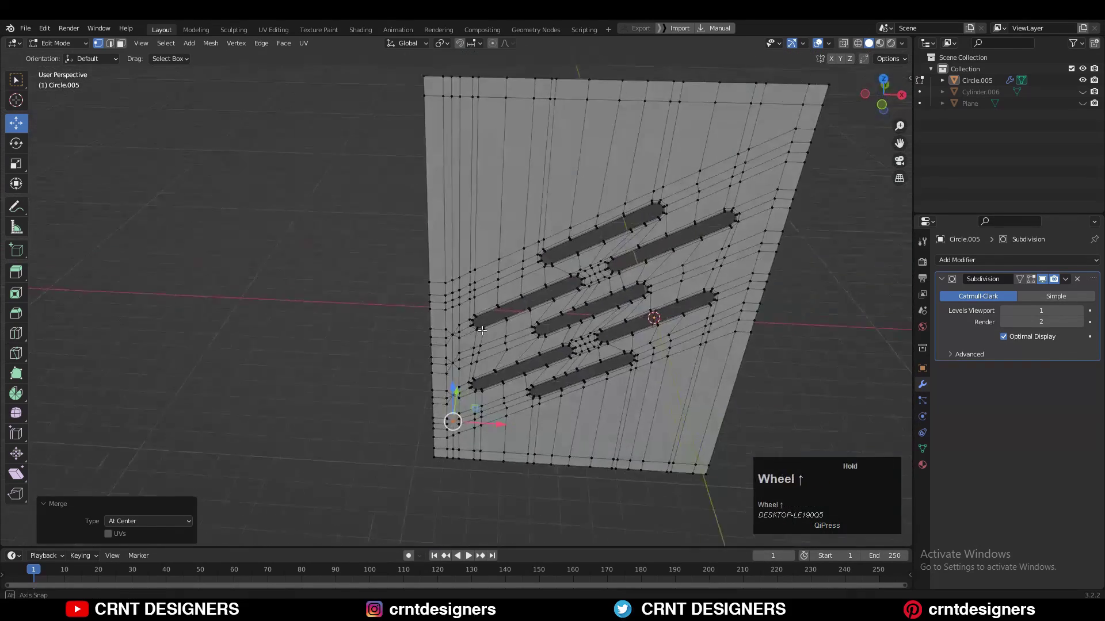
middle_drag(449, 380, 437, 351)
key(2)
alt+click(419, 295)
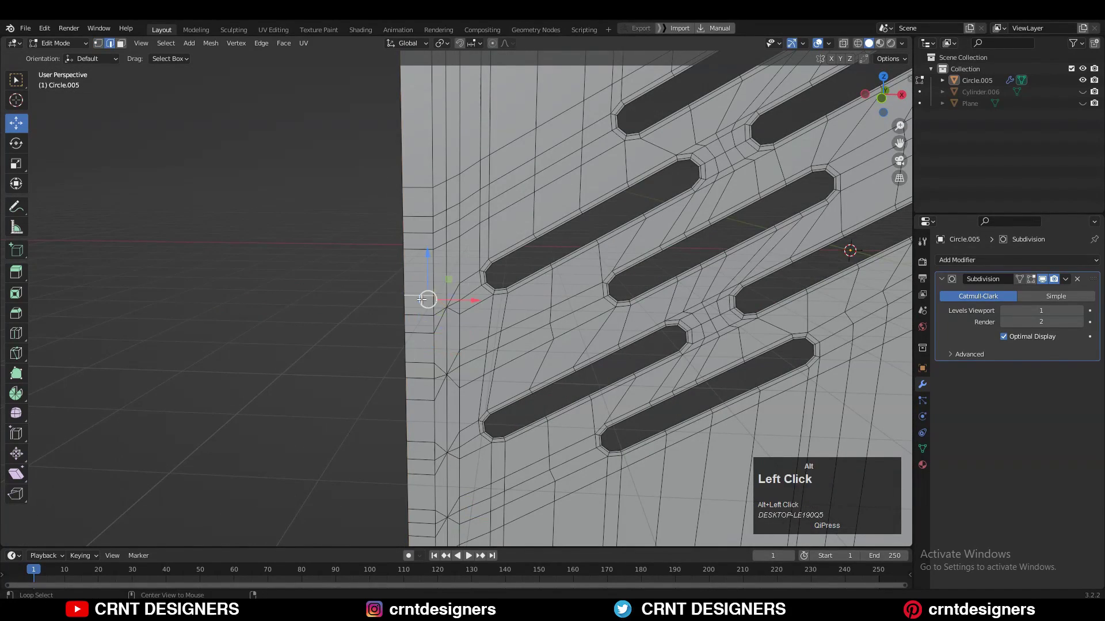
shift+middle_drag(434, 433, 445, 363)
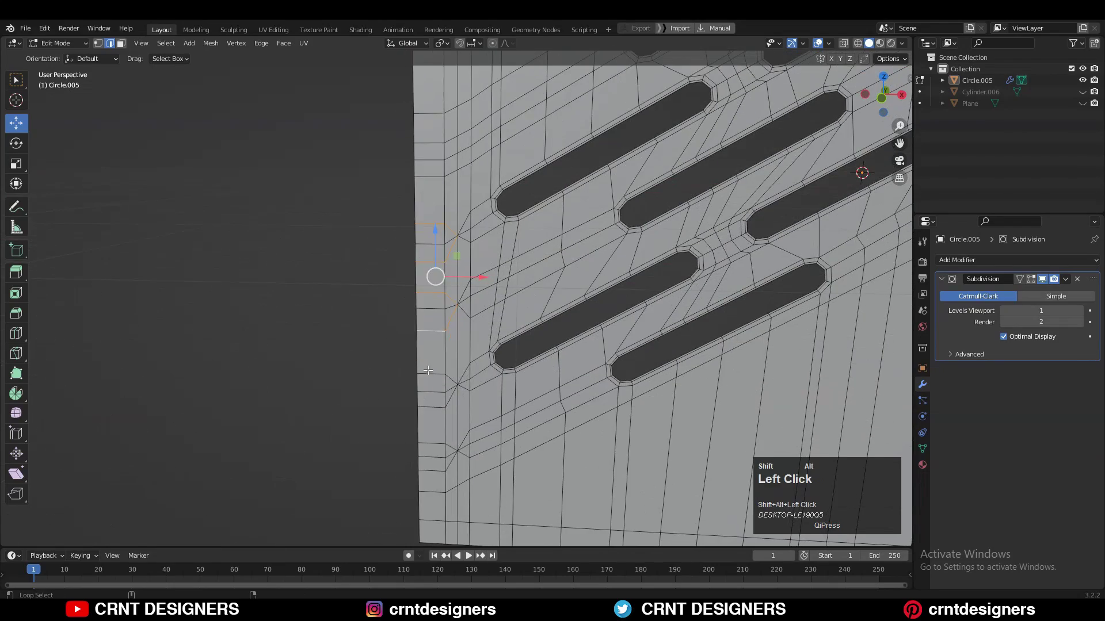
alt+shift+click(428, 446)
key(ctrl+x)
- Clean up the upper part of the left border by dissolving the remaining leftover horizontal edges
shift+middle_drag(437, 241, 391, 403)
key(1)
drag(374, 307, 391, 402)
alt+shift+click(371, 263)
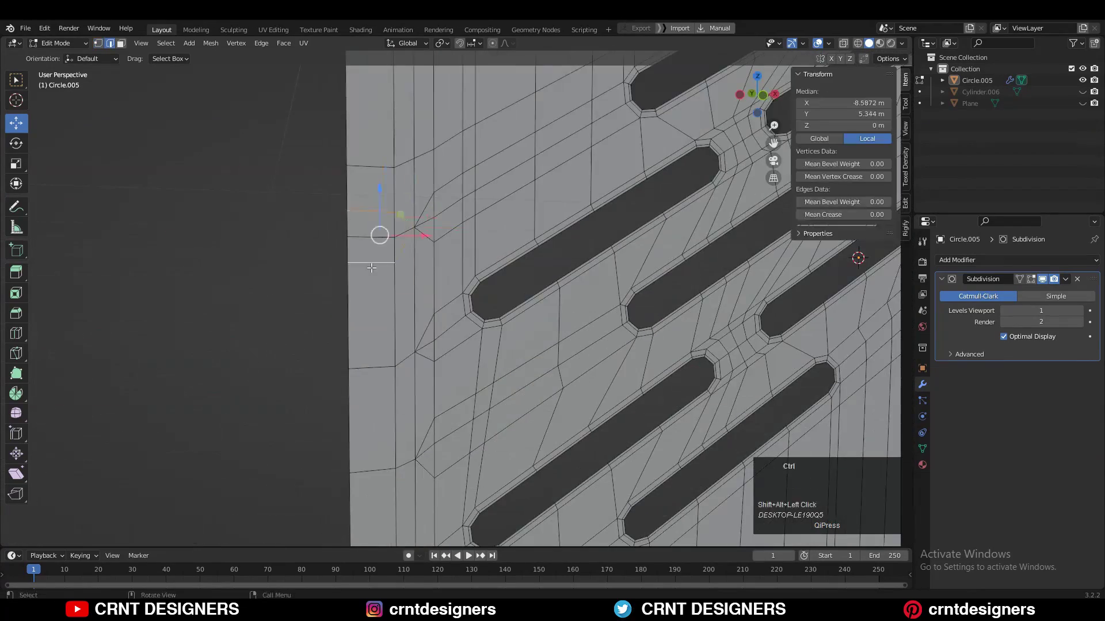
key(ctrl+x)
- Merge the vertex groups beside the right border at center and dissolve the leftover horizontal edge loops there
shift+middle_drag(742, 110, 608, 215)
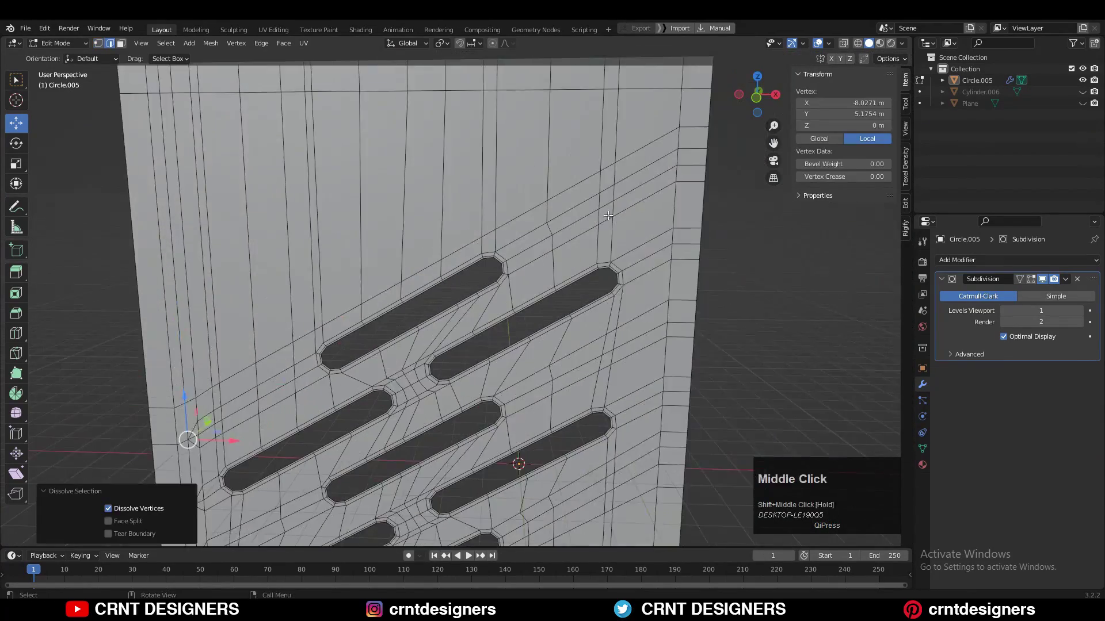
scroll(495, 323, up, 3)
drag(589, 220, 580, 290)
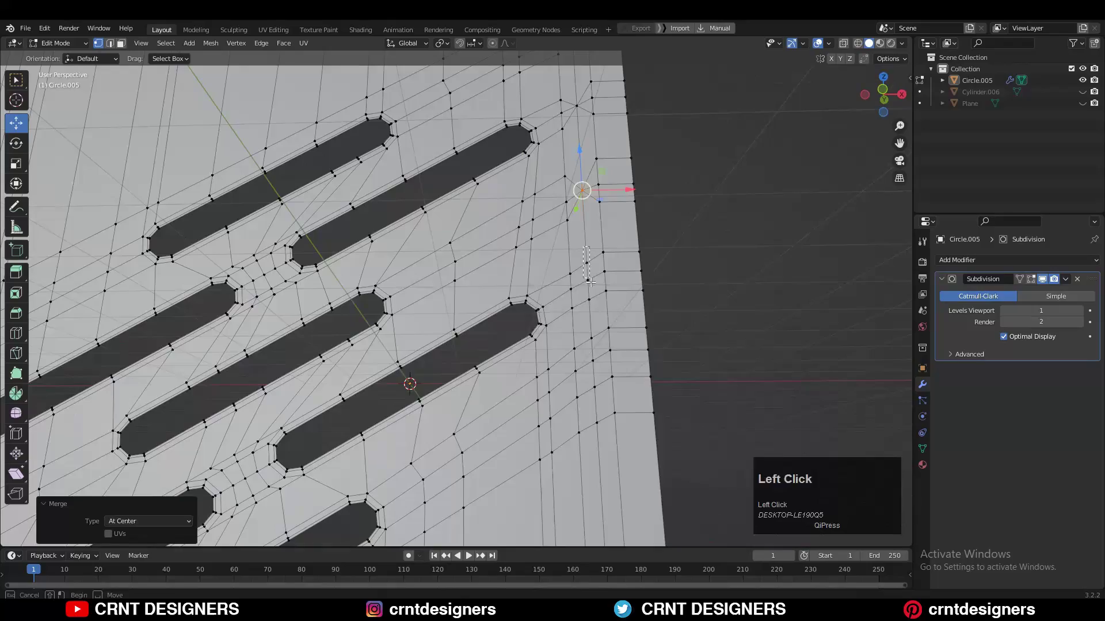
alt+shift+click(619, 252)
scroll(587, 322, down, 4)
shift+middle_drag(598, 218, 445, 323)
alt+shift+click(567, 370)
key(ctrl+x)
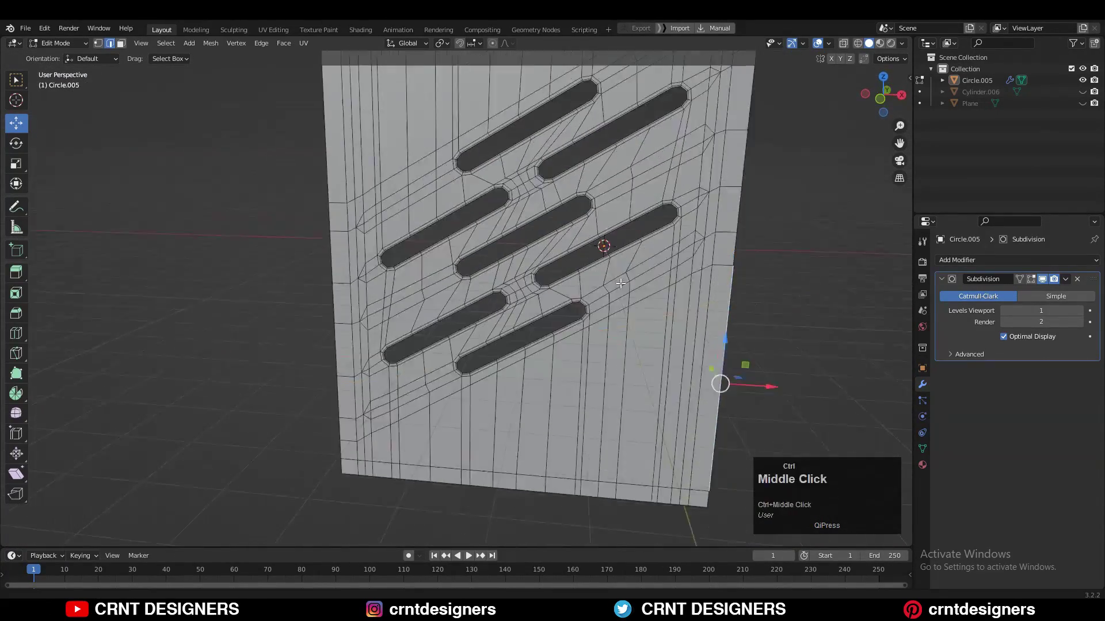
- Extend the panel by moving its bottom face row down and its top face row up 1 m
key(3)
alt+click(445, 323)
ctrl+drag(528, 332, 528, 333)
scroll(528, 333, down, 1)
shift+middle_drag(528, 333, 505, 483)
alt+click(494, 214)
ctrl+drag(491, 173, 491, 159)
- From the front view, knife a slanted line above and parallel to the upper slots' edge lines, ending horizontally at the right border
shift+middle_drag(460, 403, 415, 312)
scroll(403, 345, up, 4)
key(1)
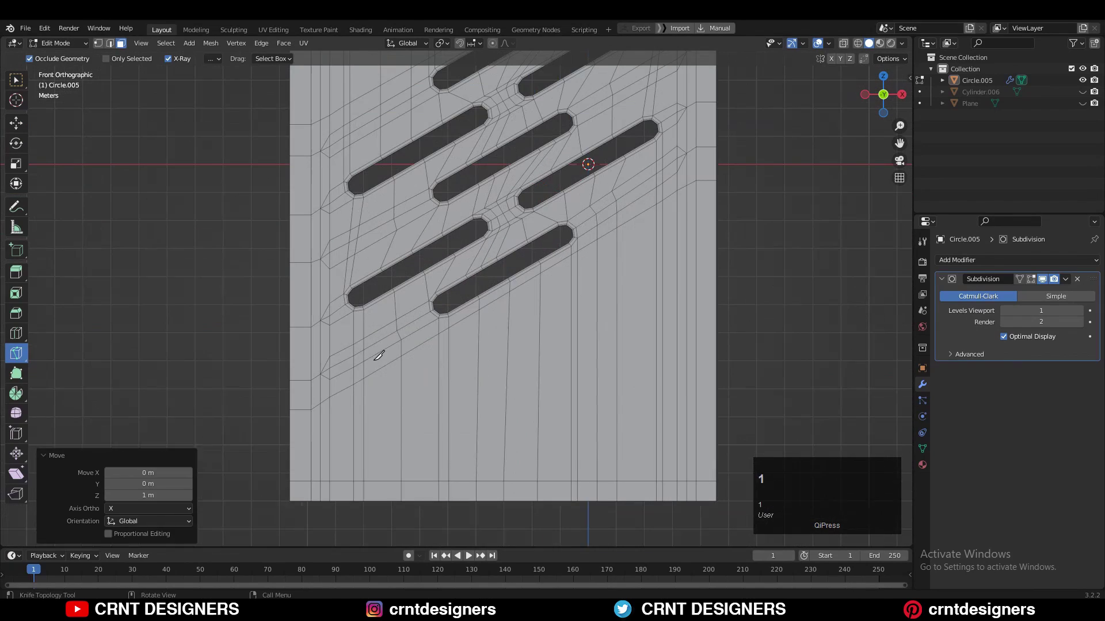
scroll(273, 393, up, 2)
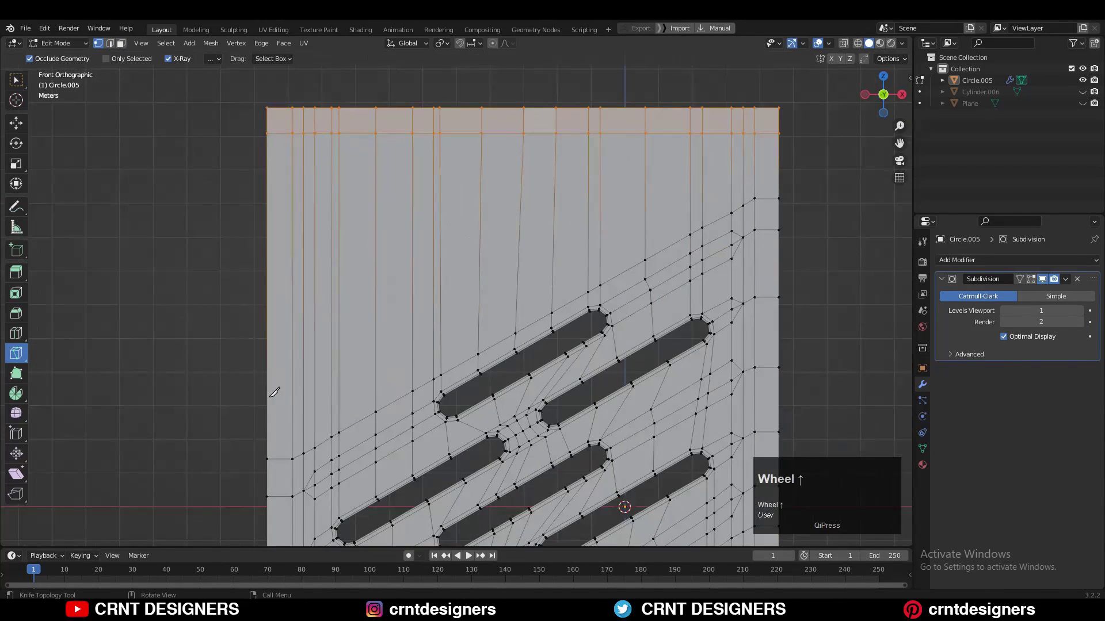
click(754, 170)
click(778, 169)
key(Return)
scroll(632, 259, down, 2)
key(w)
- Merge vertices along the new slanted cut above the upper slots
shift+middle_drag(489, 369, 375, 434)
drag(547, 224, 592, 258)
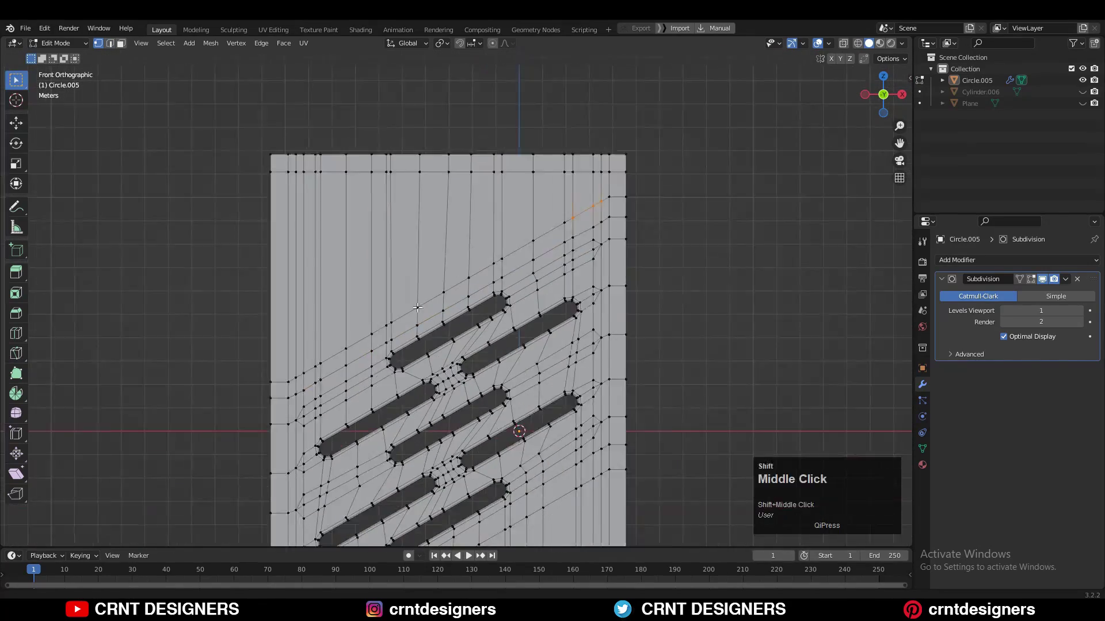
scroll(417, 307, up, 1)
key(m)
click(446, 272)
- Merge the vertices along the slanted cut below the lower slots and dissolve the leftover vertices beside them
scroll(446, 272, down, 1)
shift+middle_drag(437, 506, 452, 244)
key(1)
key(ctrl+x)
key(1)
shift+middle_drag(481, 376, 443, 470)
shift+click(493, 368)
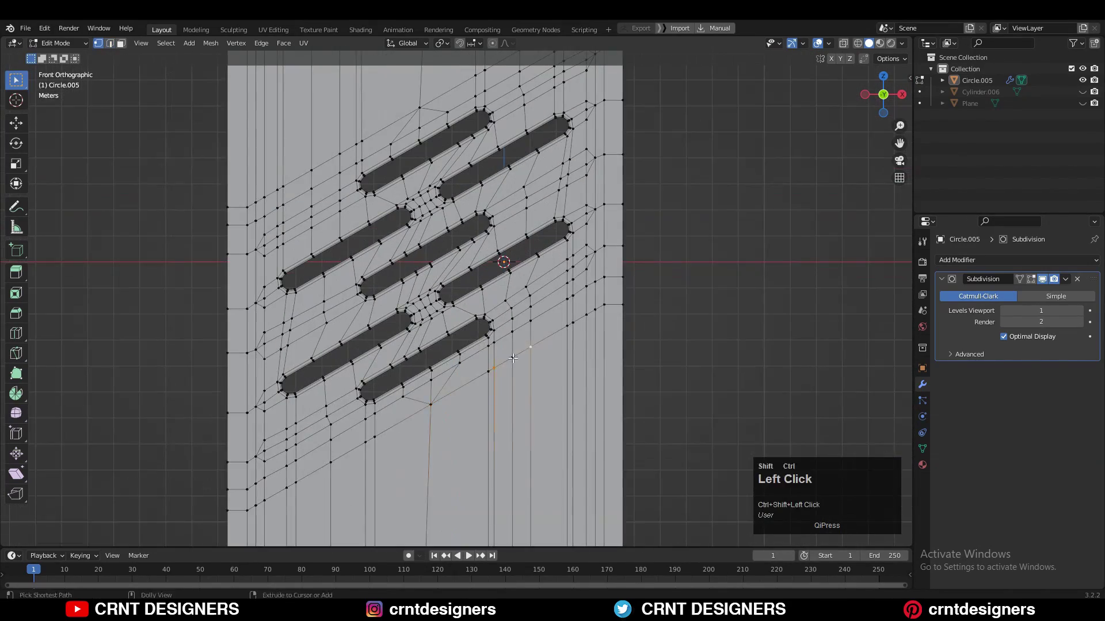
shift+click(530, 347)
key(m)
shift+middle_drag(530, 347, 506, 366)
shift+click(549, 344)
key(ctrl+x)
- Merge the neighbouring vertices on the slanted cut above the upper slots towards the right border and dissolve the surplus ones
scroll(538, 418, down, 1)
shift+middle_drag(521, 268, 500, 412)
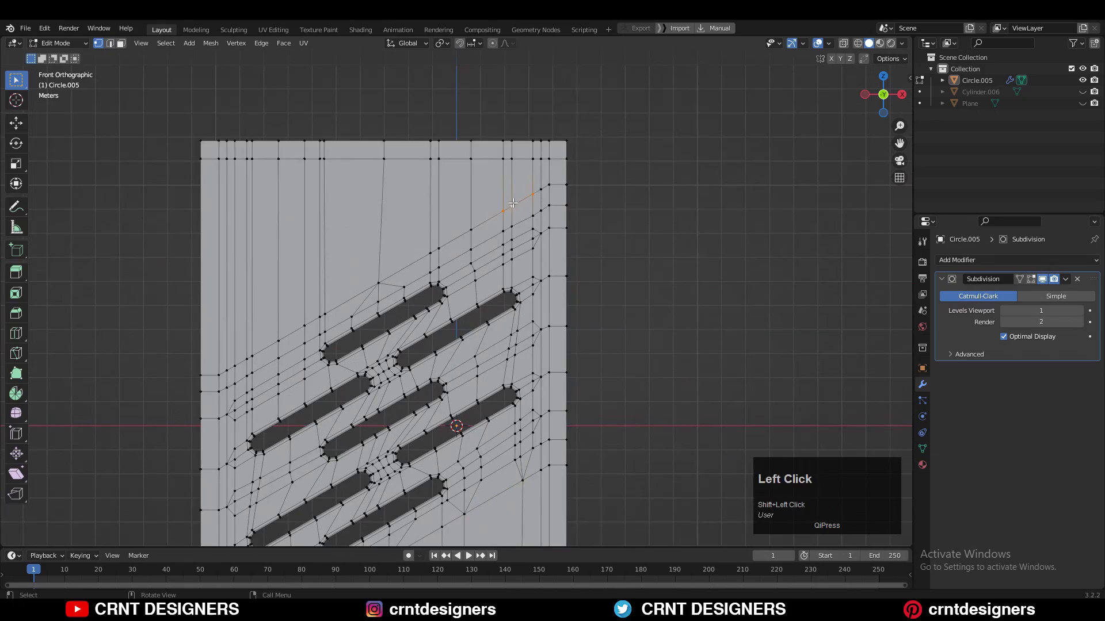
scroll(452, 223, down, 1)
click(477, 198)
shift+middle_drag(451, 223, 446, 259)
scroll(483, 216, up, 2)
shift+click(443, 245)
key(ctrl+x)
shift+middle_drag(446, 259, 453, 86)
click(464, 91)
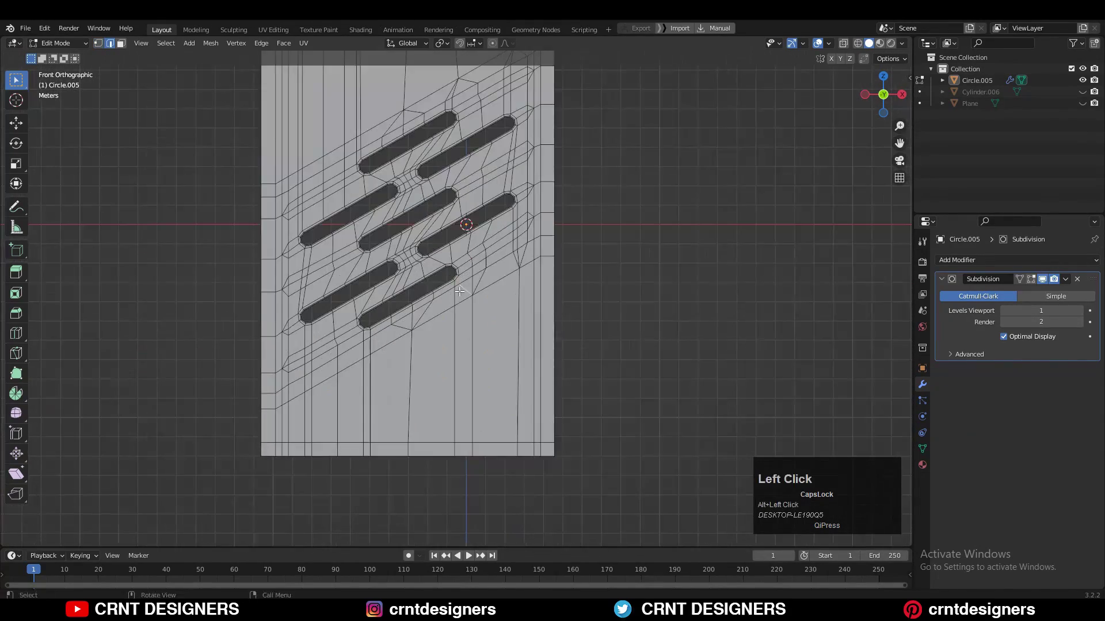
- Merge the vertex groups at center along the upper slanted cut near the panel's left border
scroll(482, 215, up, 2)
key(1)
shift+middle_drag(259, 311, 446, 204)
drag(418, 256, 443, 220)
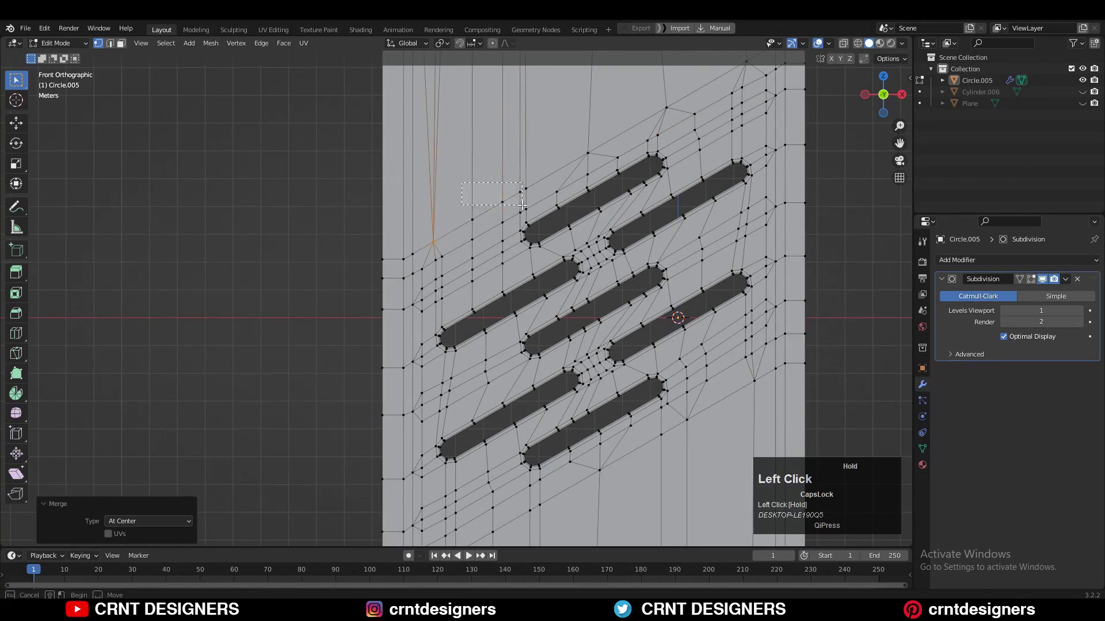
ctrl+middle_drag(431, 162, 431, 151)
- Clean up the lower slanted cut near the left border by merging neighbouring vertices and dissolving the leftovers, checking the smoothed result
shift+middle_drag(437, 426, 484, 159)
key(1)
scroll(484, 299, down, 1)
shift+middle_drag(484, 305, 469, 360)
drag(448, 383, 477, 358)
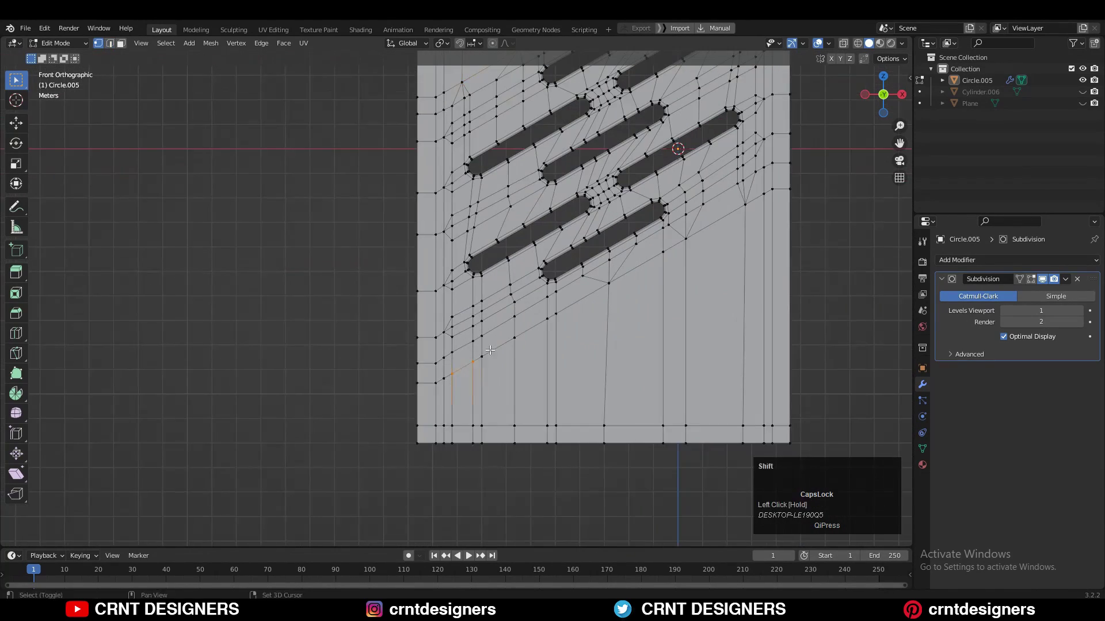
key(ctrl+x)
scroll(540, 366, down, 2)
key(Tab)
key(Tab)
- Extrude the left border edges about 3.26 m outward along X and move them back along Y to form an angled side panel
shift+middle_drag(560, 330, 547, 370)
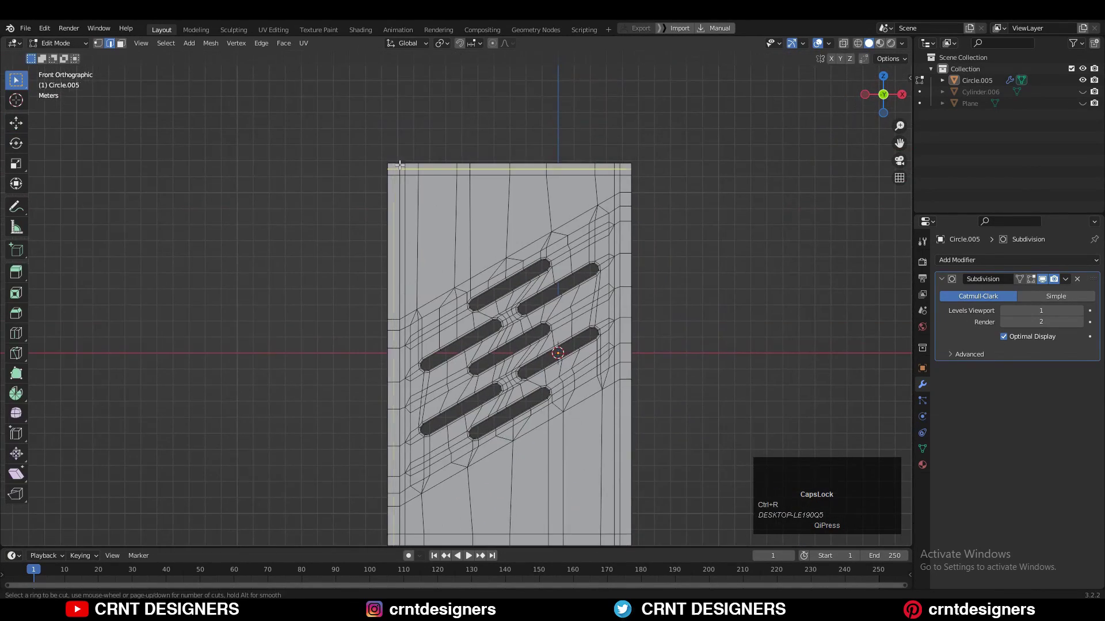
middle_drag(356, 328, 400, 284)
click(16, 123)
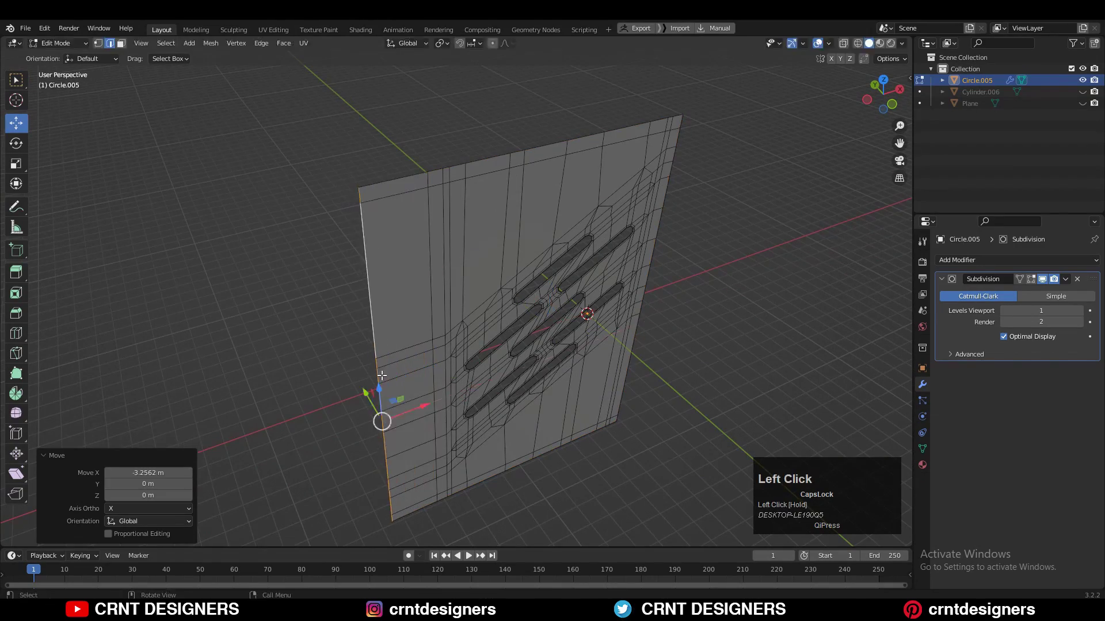
drag(365, 393, 339, 350)
middle_drag(345, 351, 410, 397)
- Add a vertical loop cut to the angled side panel beside the bend and check the smoothed shape
key(ctrl+r)
click(408, 334)
click(377, 330)
key(Tab)
middle_drag(483, 339, 463, 305)
key(Tab)
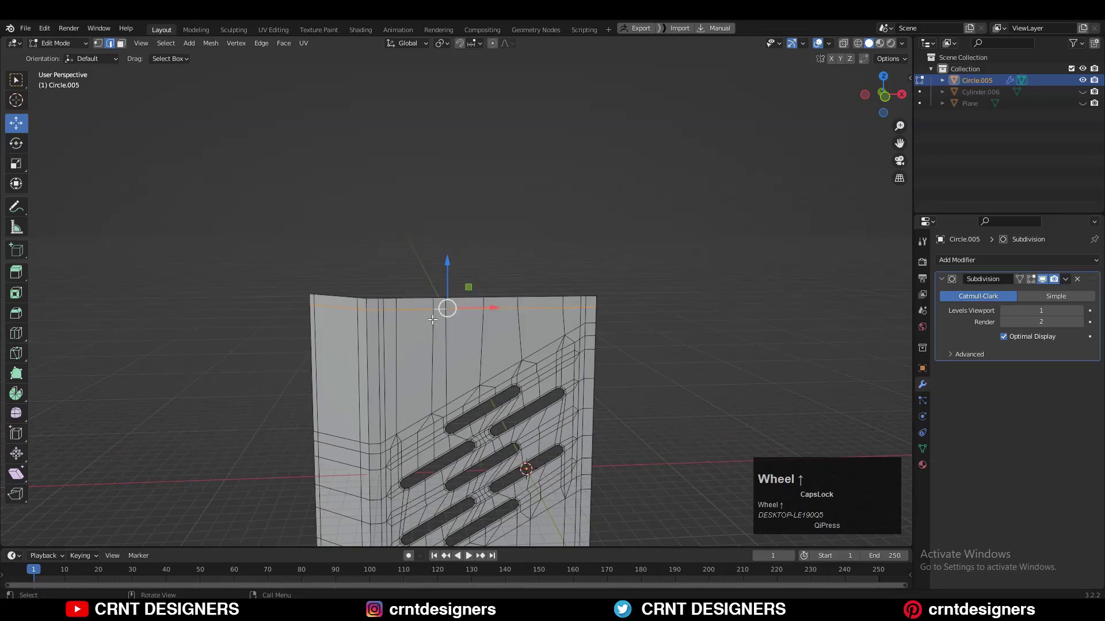
- Add supporting horizontal loop cuts near the upper and lower borders, running across both the main and side panels
drag(456, 271, 456, 271)
key(ctrl+r)
click(447, 308)
middle_drag(456, 271, 489, 264)
shift+middle_drag(477, 397, 469, 178)
click(471, 432)
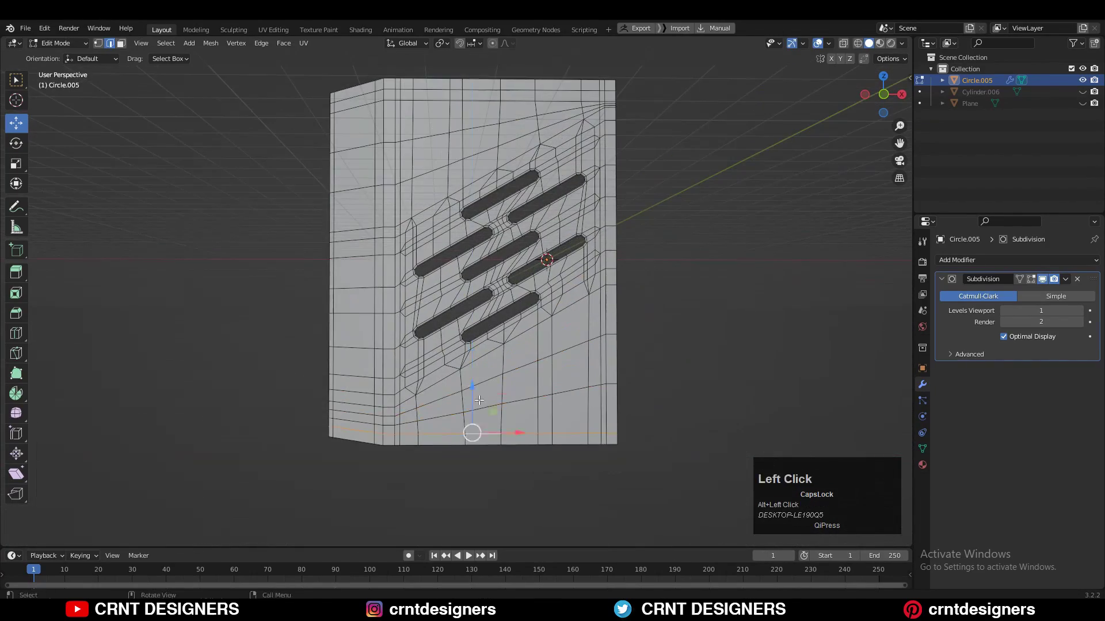
- Give the whole panel thickness by extruding all faces along their normals with a -0.2 m offset
click(617, 292)
scroll(617, 293, down, 1)
key(a)
scroll(529, 319, up, 2)
middle_drag(528, 319, 547, 305)
drag(548, 308, 552, 300)
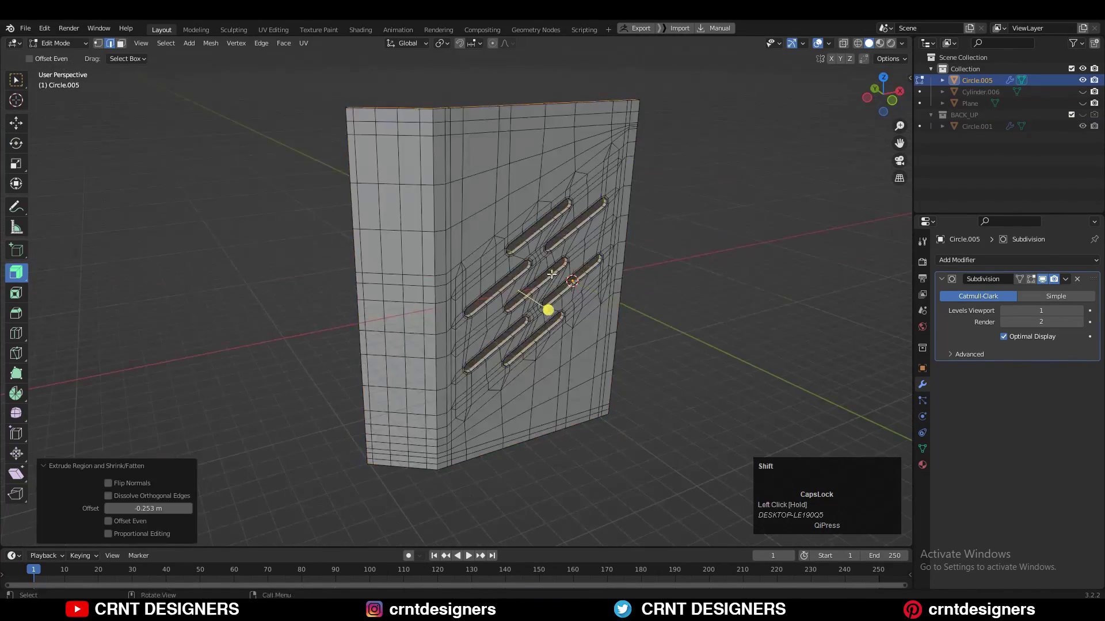
drag(148, 509, 120, 509)
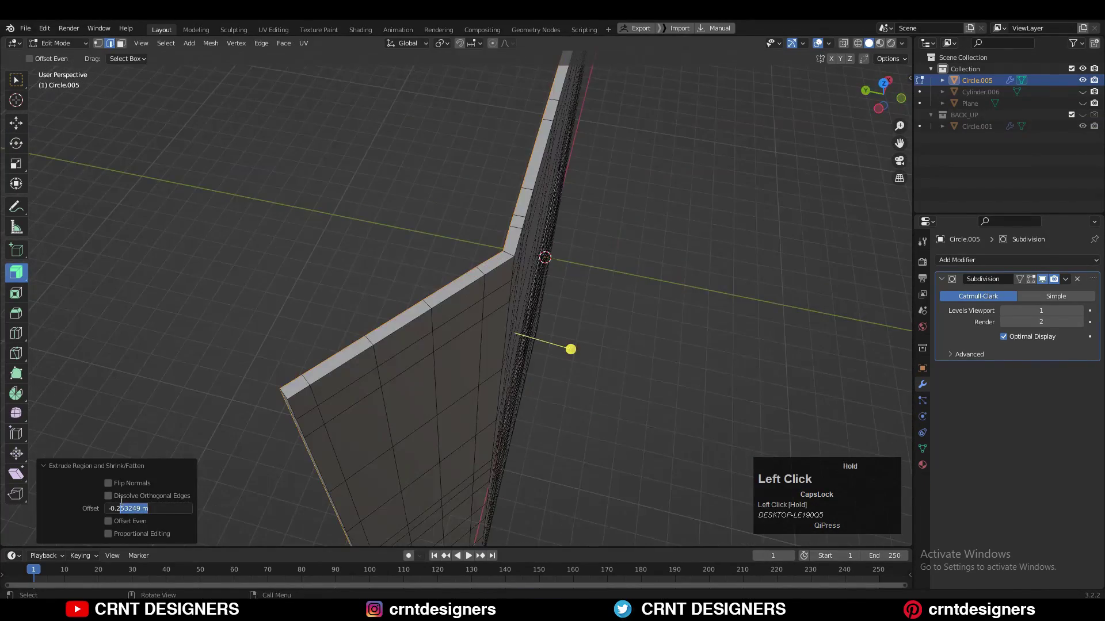
key(BackSpace)
key(Return)
- Add a supporting vertical loop cut on the side panel close to the bend and check the smoothed corner
middle_drag(517, 299, 402, 288)
key(Tab)
key(Tab)
middle_drag(506, 285, 468, 370)
key(ctrl+r)
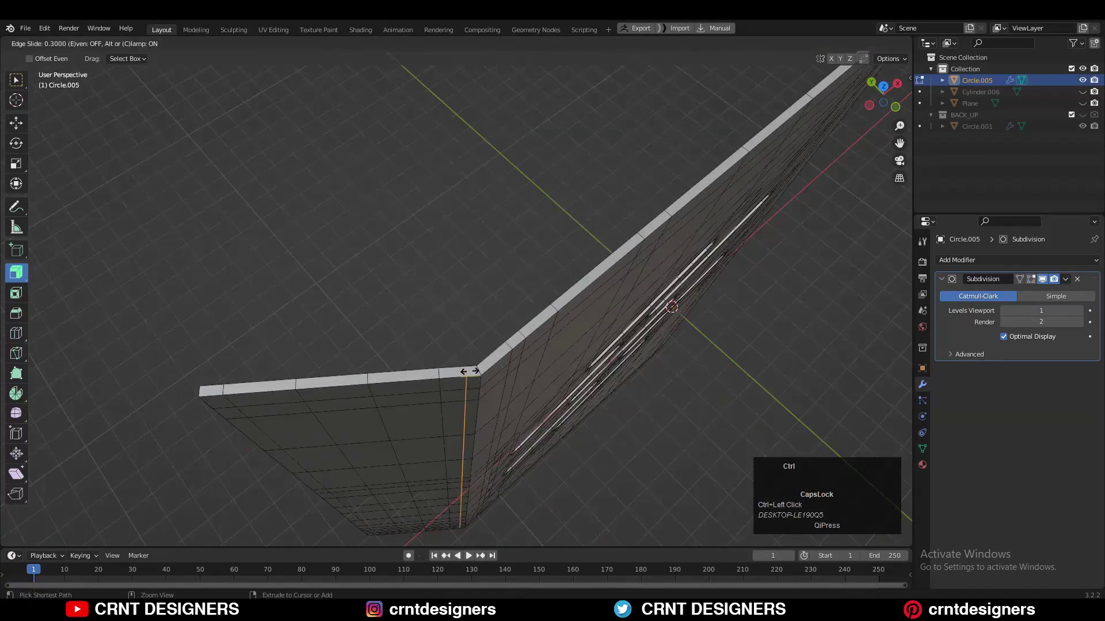
ctrl+click(468, 370)
click(452, 358)
key(Tab)
key(Tab)
middle_drag(459, 318, 403, 368)
- Add two more supporting loop cuts on the thickened panel, sliding the last one to a factor of -0.7
key(ctrl+r)
click(526, 364)
key(ctrl+r)
ctrl+click(355, 253)
middle_drag(355, 253, 466, 232)
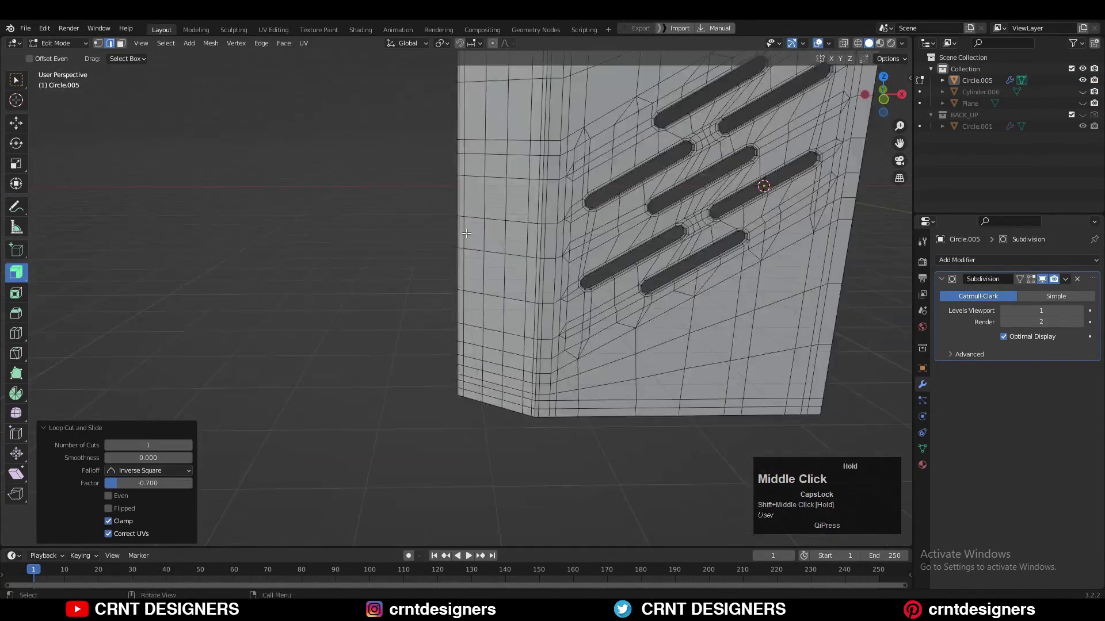
- Add supporting loop cuts along the remaining outer borders and through the panel thickness, and check the smoothed shape
key(ctrl+r)
ctrl+click(819, 298)
key(ctrl+r)
middle_drag(819, 298, 489, 368)
ctrl+click(649, 338)
key(ctrl+r)
click(471, 299)
click(469, 303)
key(Tab)
scroll(651, 290, down, 8)
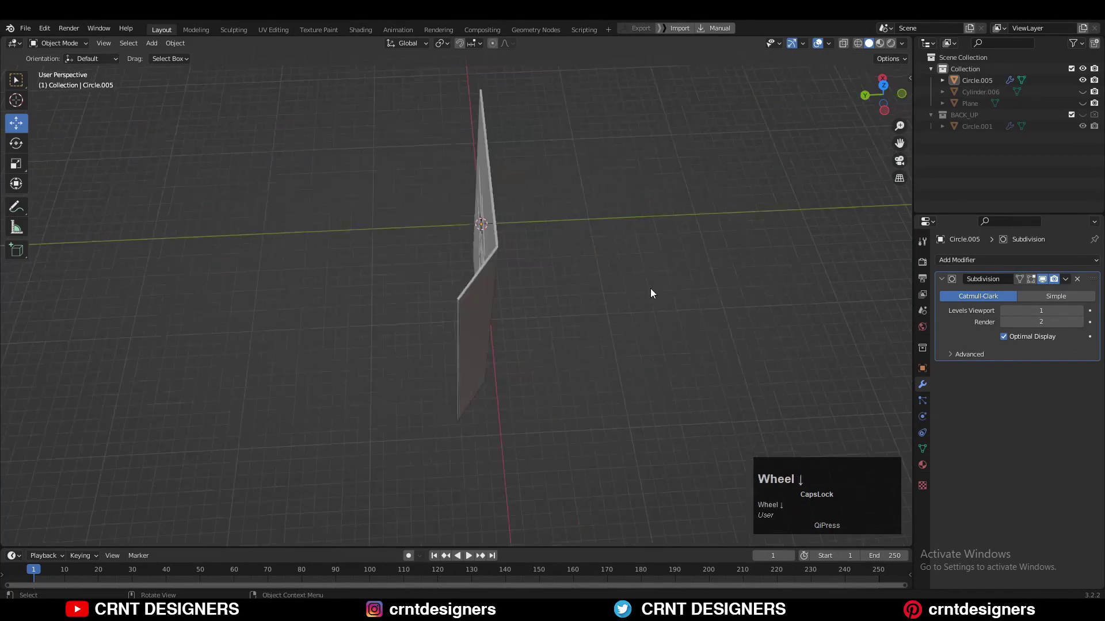
- From the front view, select the face blocks above the slots and below them through both sides of the panel
drag(281, 240, 431, 375)
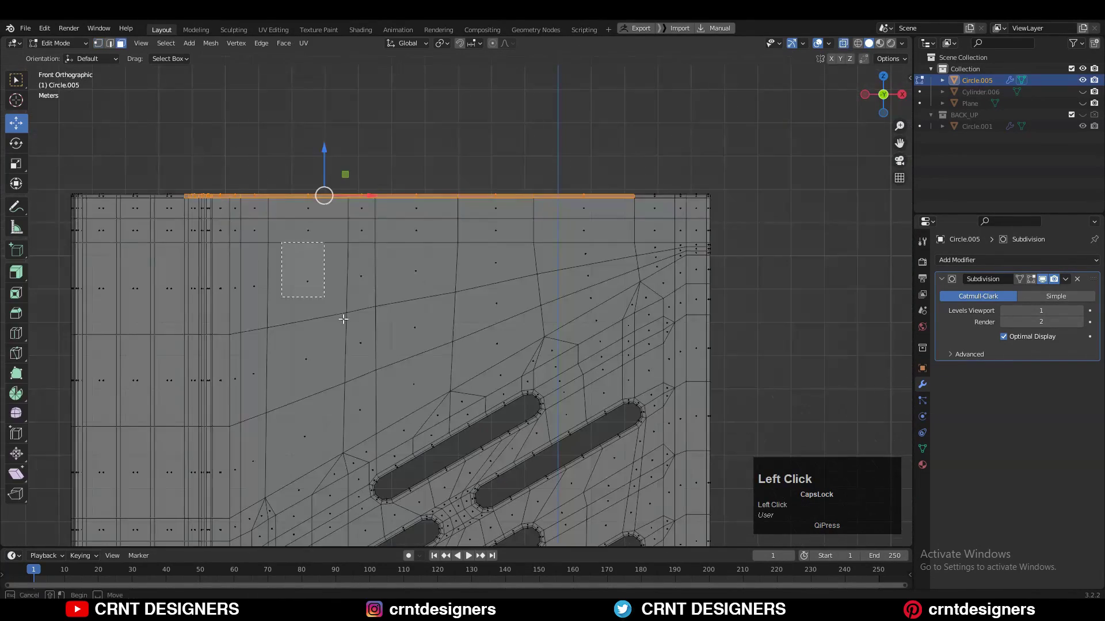
scroll(431, 345, down, 1)
key(alt+z)
key(alt+z)
shift+click(421, 369)
shift+click(330, 409)
shift+click(376, 377)
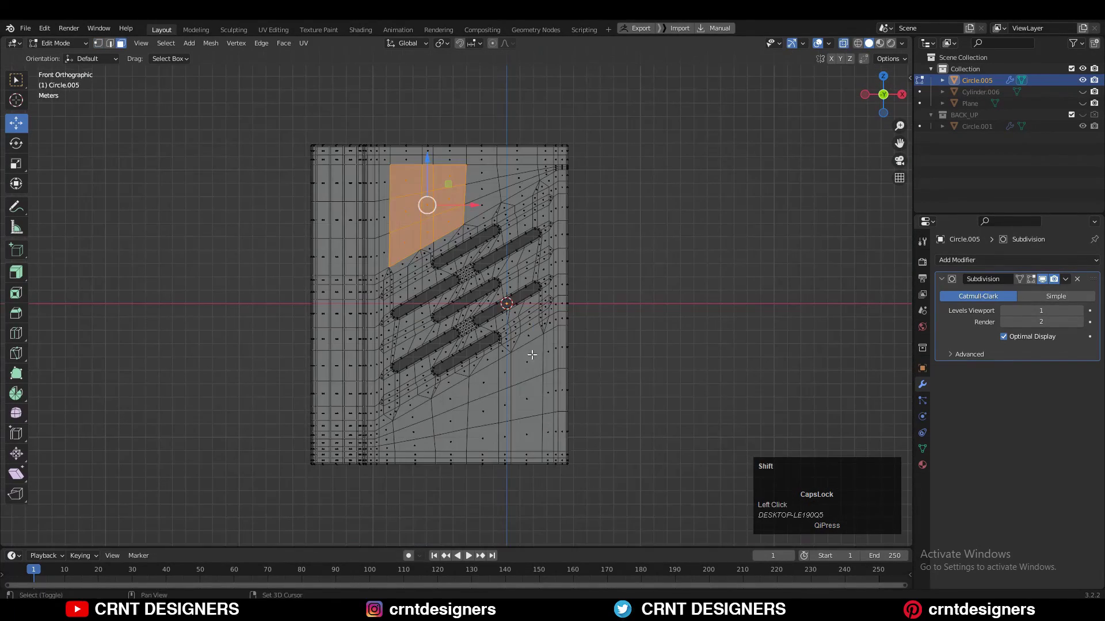
- Inset the two selected face blocks and shape them into circles with LoopTools Circle
key(alt+z)
scroll(683, 167, up, 1)
key(i)
click(675, 278)
right_click(676, 278)
click(731, 269)
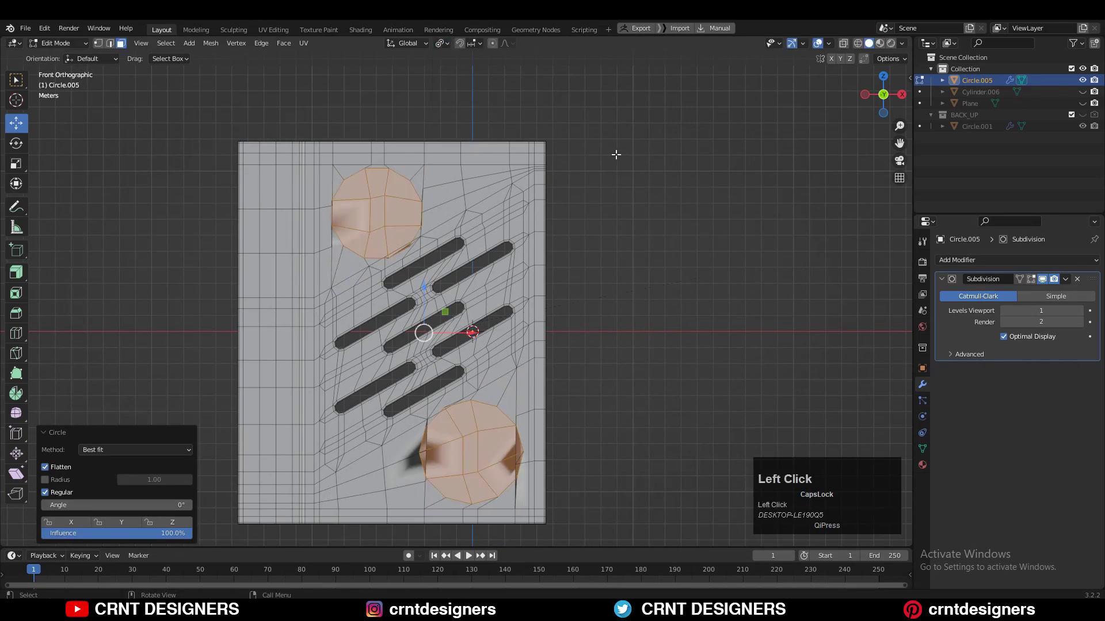
- Inset the two circular regions, adjust them with Shrink/Fatten, and delete their inner faces to open round holes
key(i)
shift+middle_drag(699, 292, 647, 250)
click(657, 277)
key(alt+s)
click(651, 249)
key(x)
click(520, 281)
- Select the rim loops of both round holes, inset around them, and check the holes' smoothed shading
alt+click(550, 292)
right_click(550, 293)
scroll(445, 235, down, 8)
scroll(381, 109, up, 8)
alt+click(498, 235)
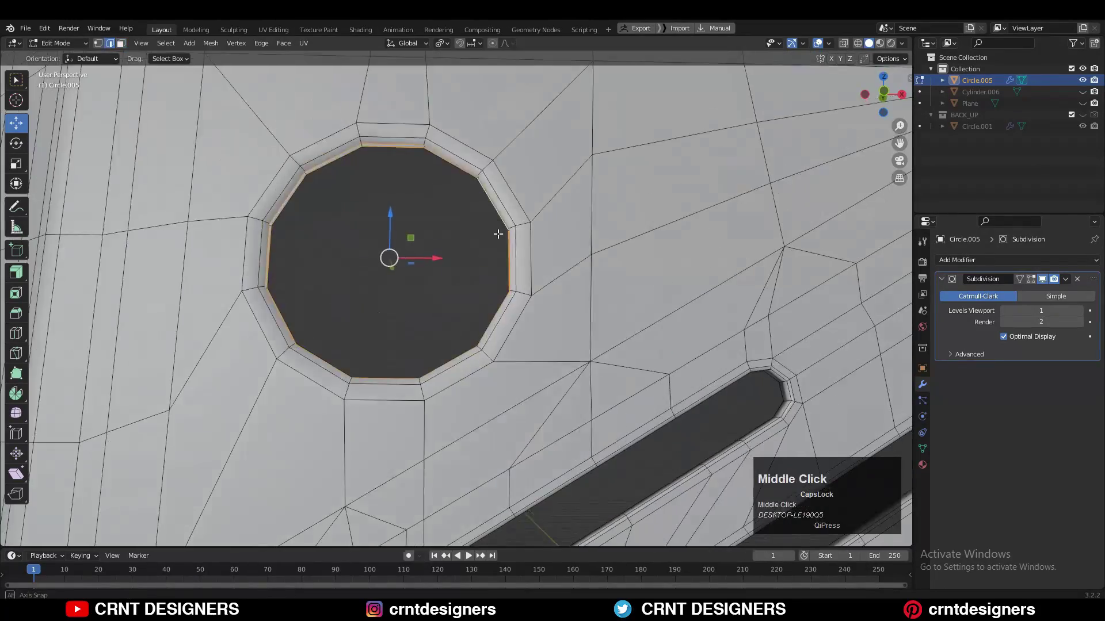
scroll(438, 361, down, 3)
middle_drag(498, 234, 506, 345)
alt+shift+click(507, 345)
key(i)
click(518, 340)
key(Tab)
middle_drag(600, 353, 522, 206)
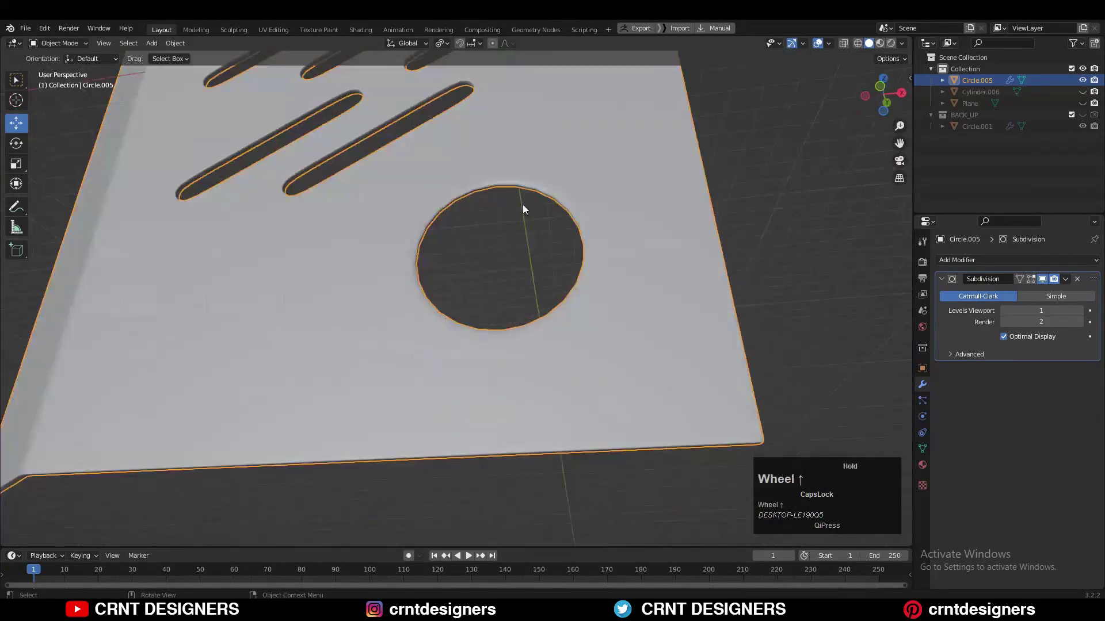
- Add supporting loop cuts around the round holes to sharpen their rims
key(Tab)
scroll(461, 222, up, 5)
key(ctrl+r)
click(435, 227)
click(444, 229)
middle_drag(479, 301, 466, 370)
key(ctrl+r)
ctrl+click(613, 200)
ctrl+click(610, 199)
key(ctrl+r)
click(191, 246)
ctrl+click(181, 246)
- Select a tall strip of faces along the middle of the side panel and inset it by 0.3 m
key(3)
alt+click(268, 220)
click(466, 371)
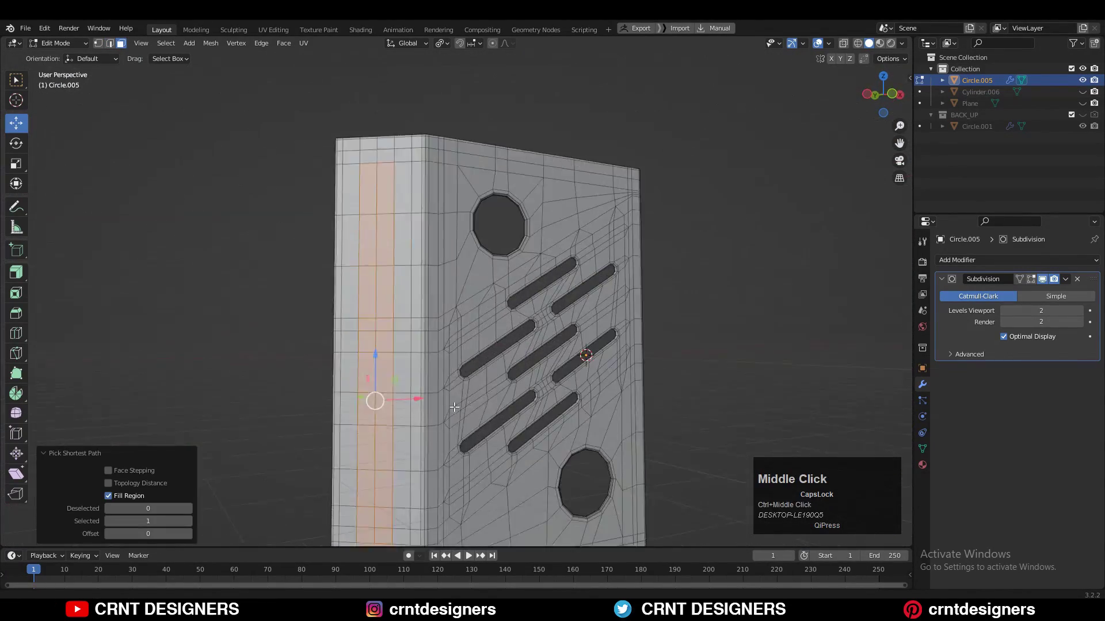
middle_drag(370, 395, 432, 313)
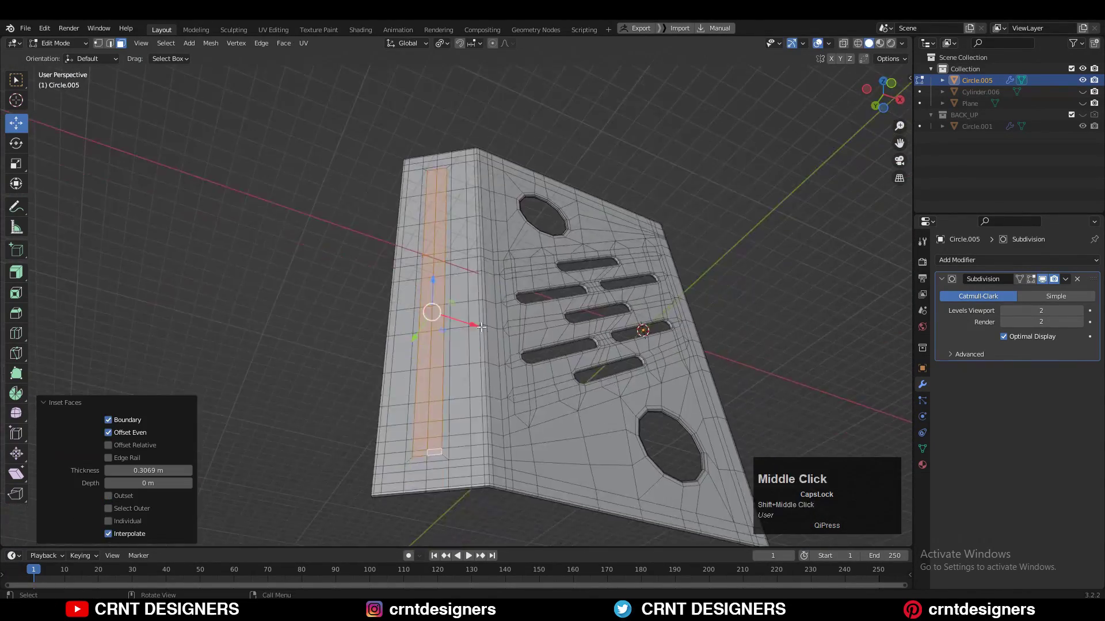
drag(145, 470, 115, 471)
text(3)
key(Return)
- Inset the side panel's strip again, offset it by 0.11 m with Shrink/Fatten to form a groove, and preview the smoothed result
key(i)
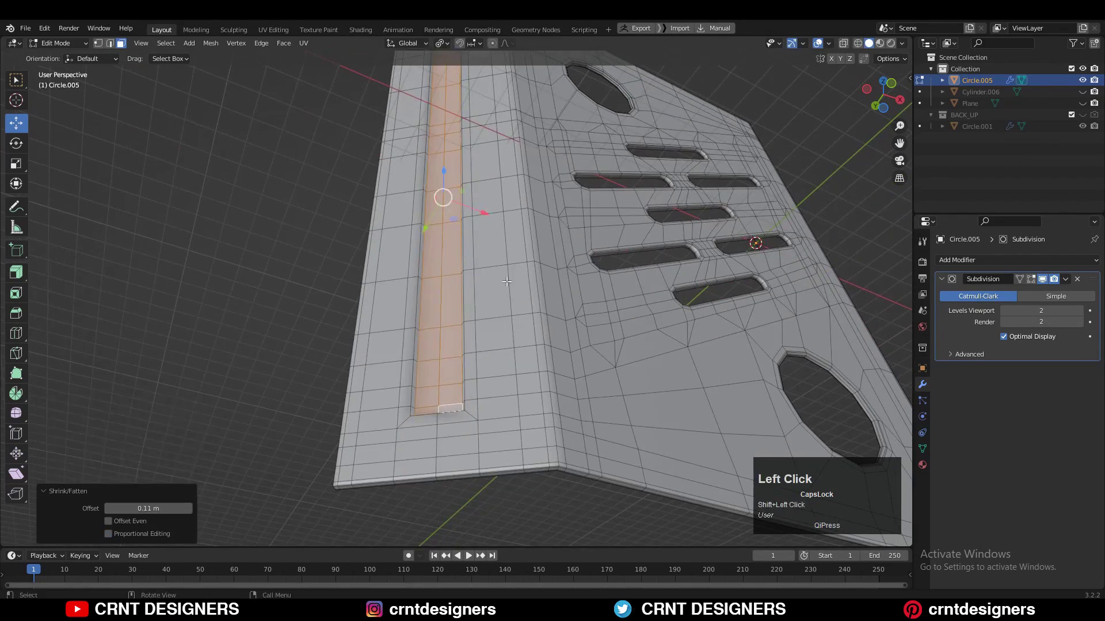
middle_drag(506, 281, 552, 282)
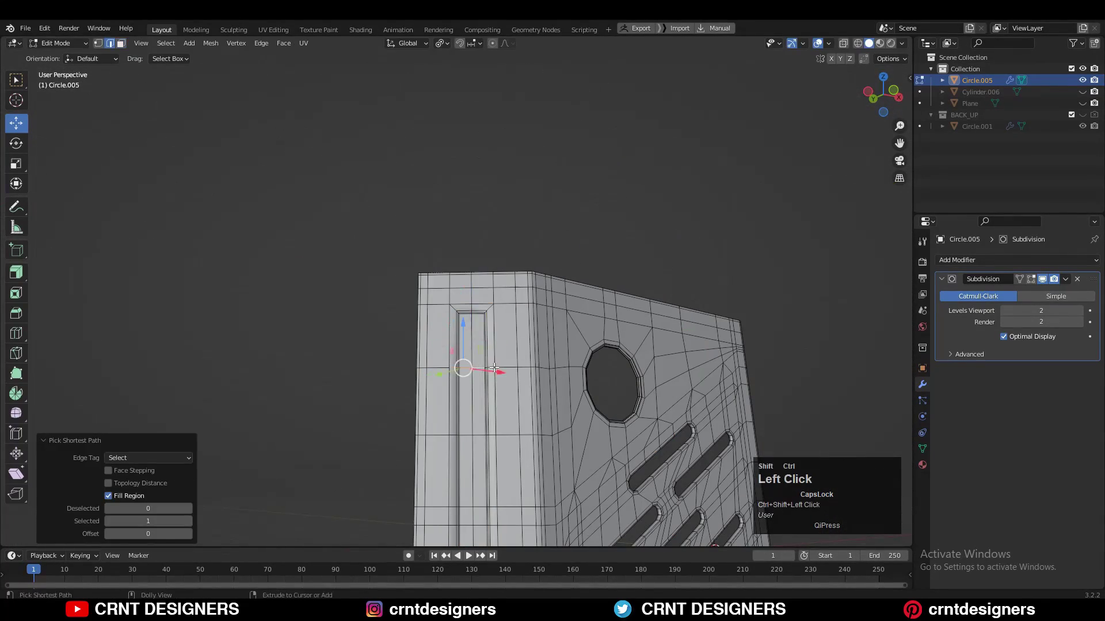
scroll(475, 333, up, 3)
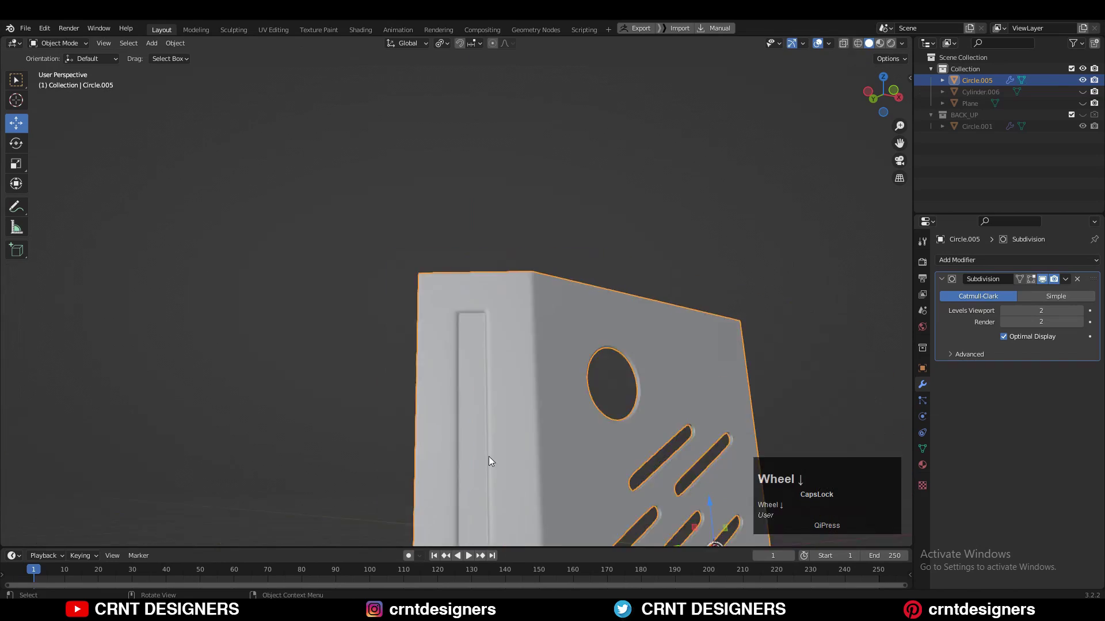
key(Tab)
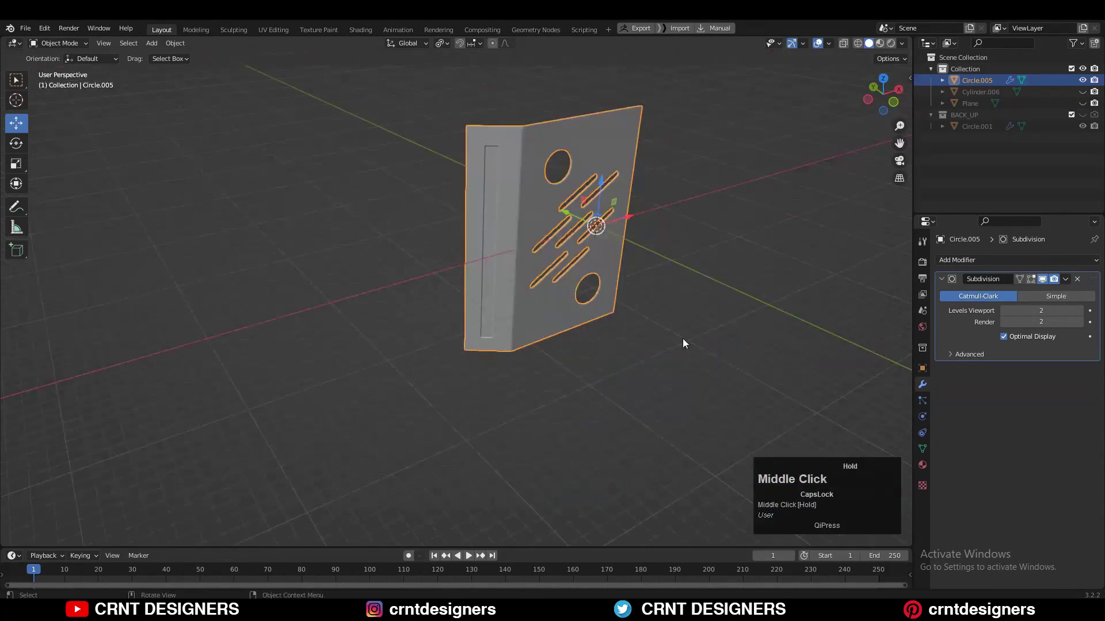
- Turn on the wireframe overlay and move the panel up about 14.4 m so it stands above the floor
middle_drag(683, 338, 582, 388)
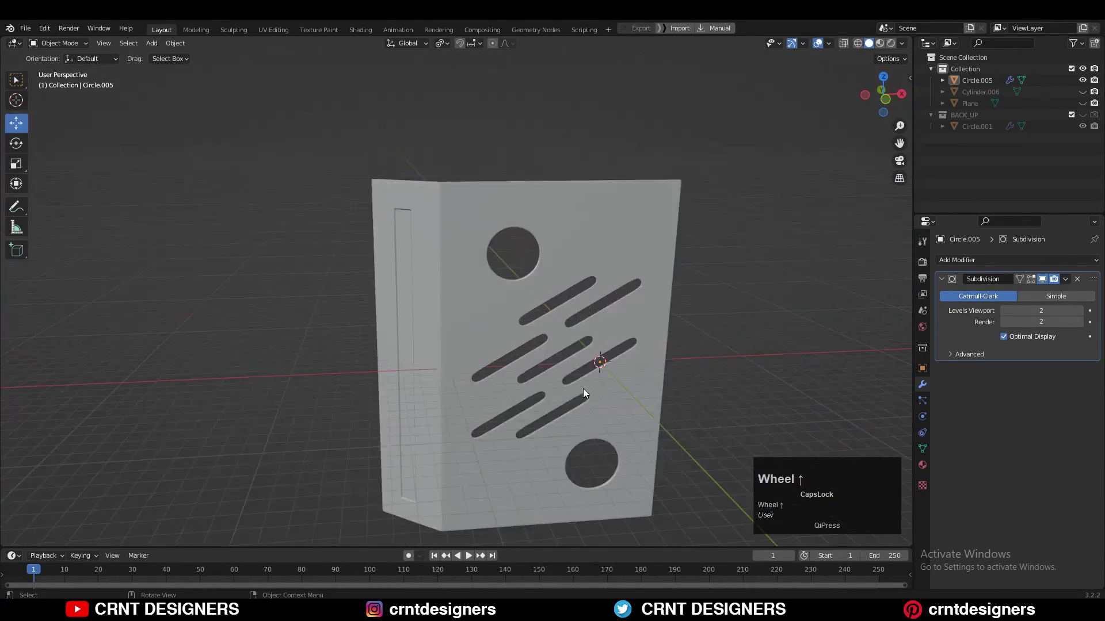
scroll(582, 389, down, 3)
click(829, 43)
click(758, 237)
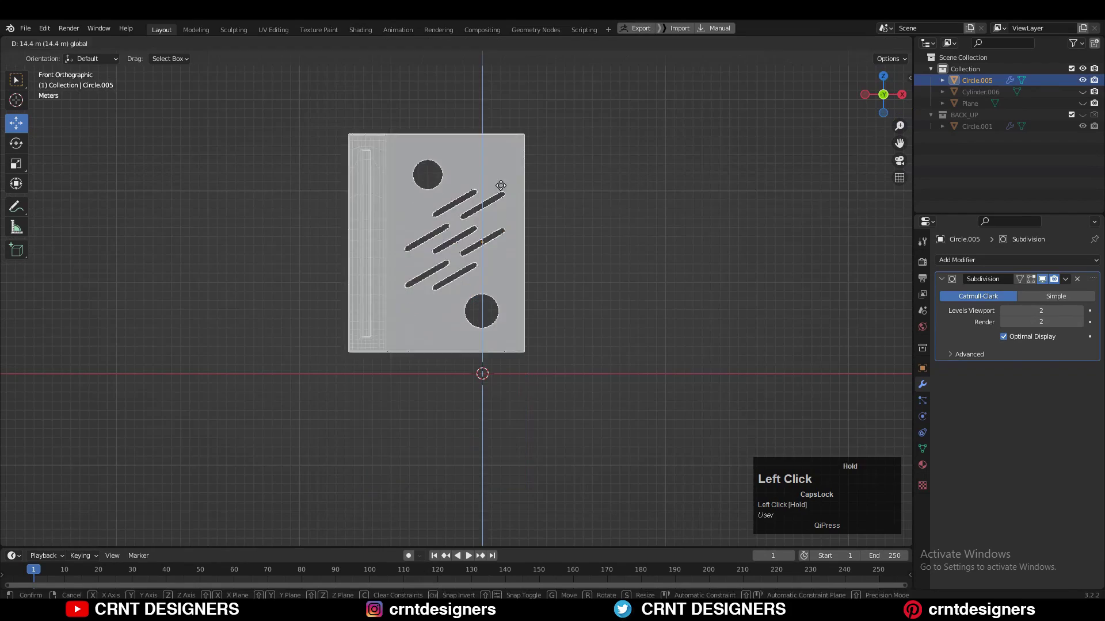
click(818, 43)
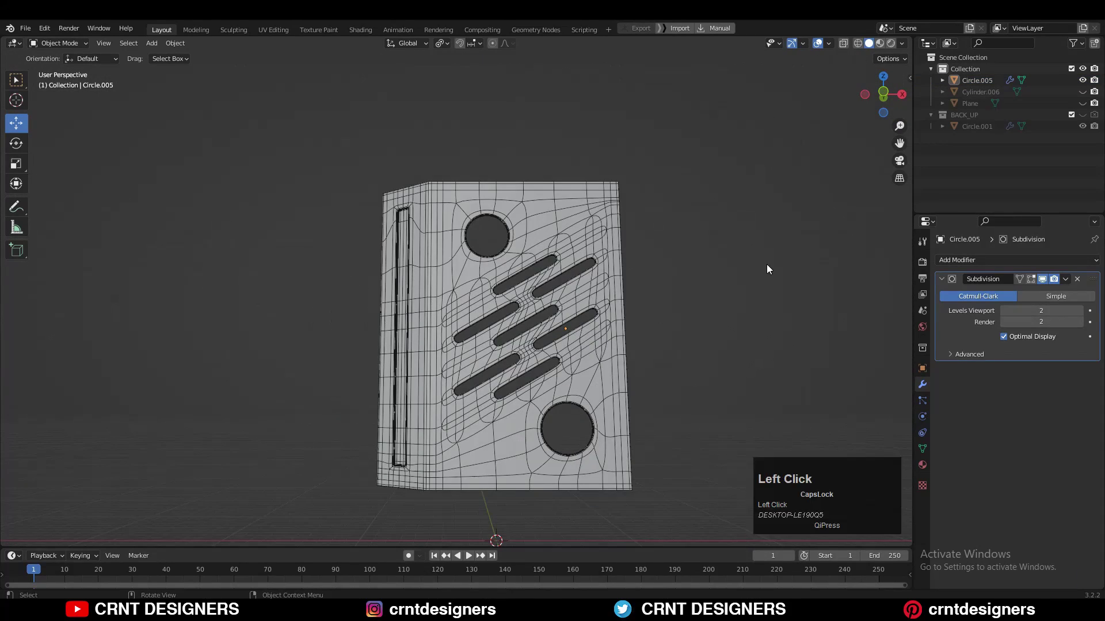
- Hide the viewport overlays and save the file
click(817, 43)
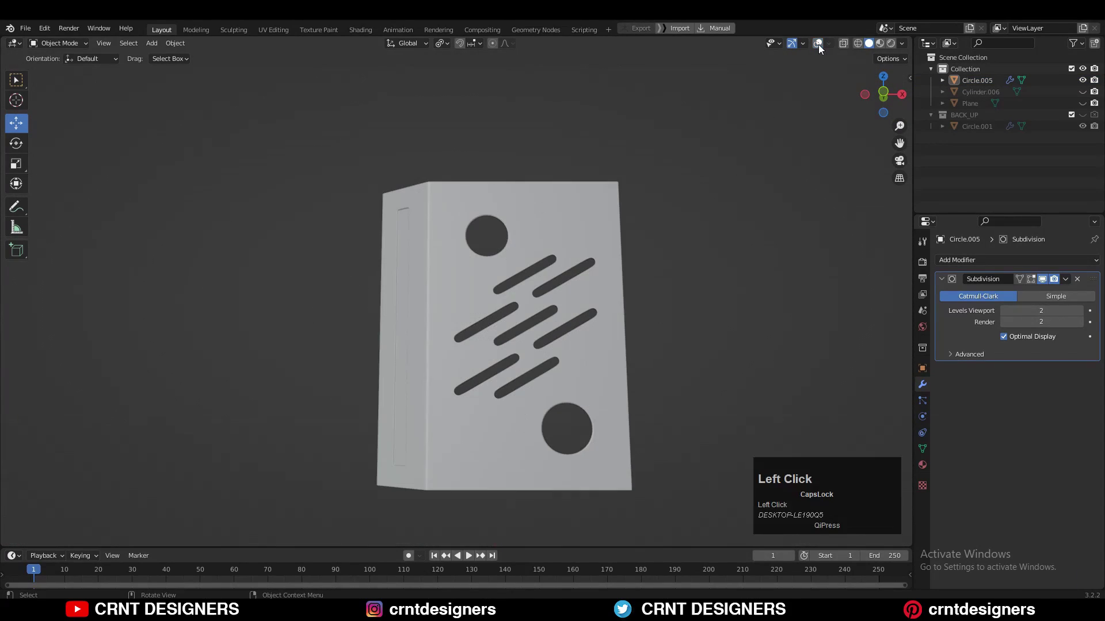
key(ctrl+s)
middle_drag(781, 174, 841, 193)
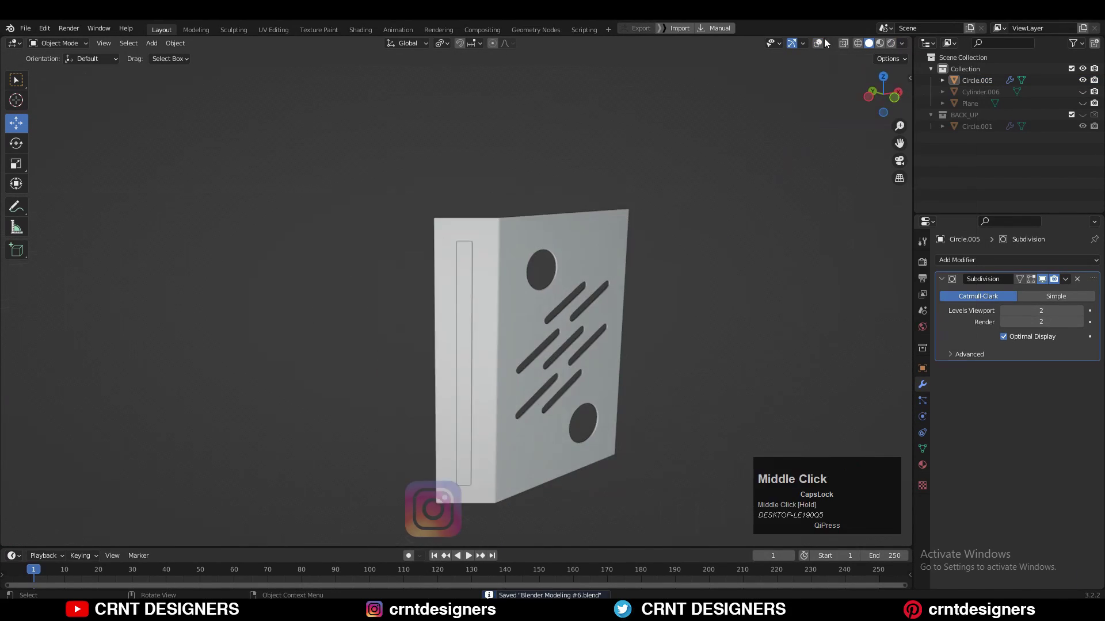
- Examine the panel's normals with the face orientation overlay, and view the clean shaded model with overlays hidden
click(818, 43)
key(Tab)
key(a)
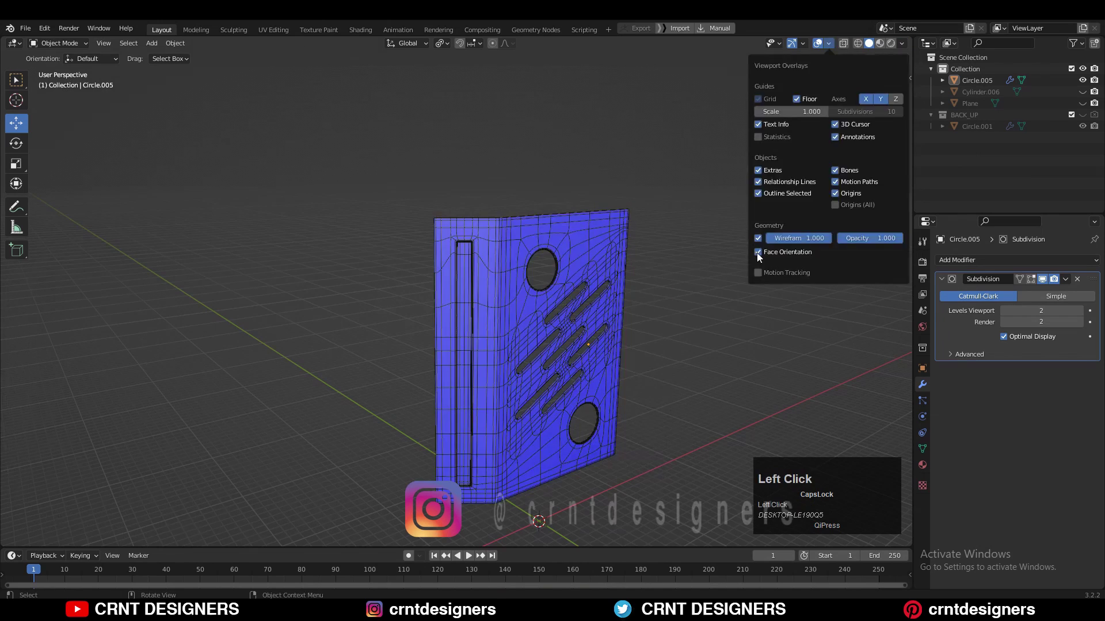
click(818, 43)
middle_drag(709, 210, 309, 222)
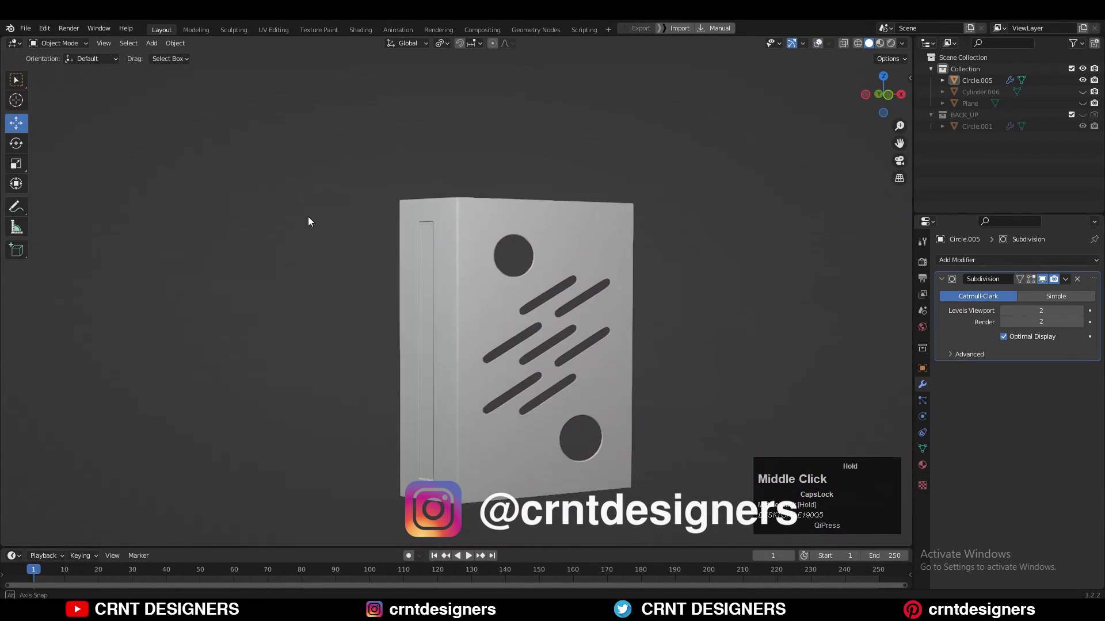